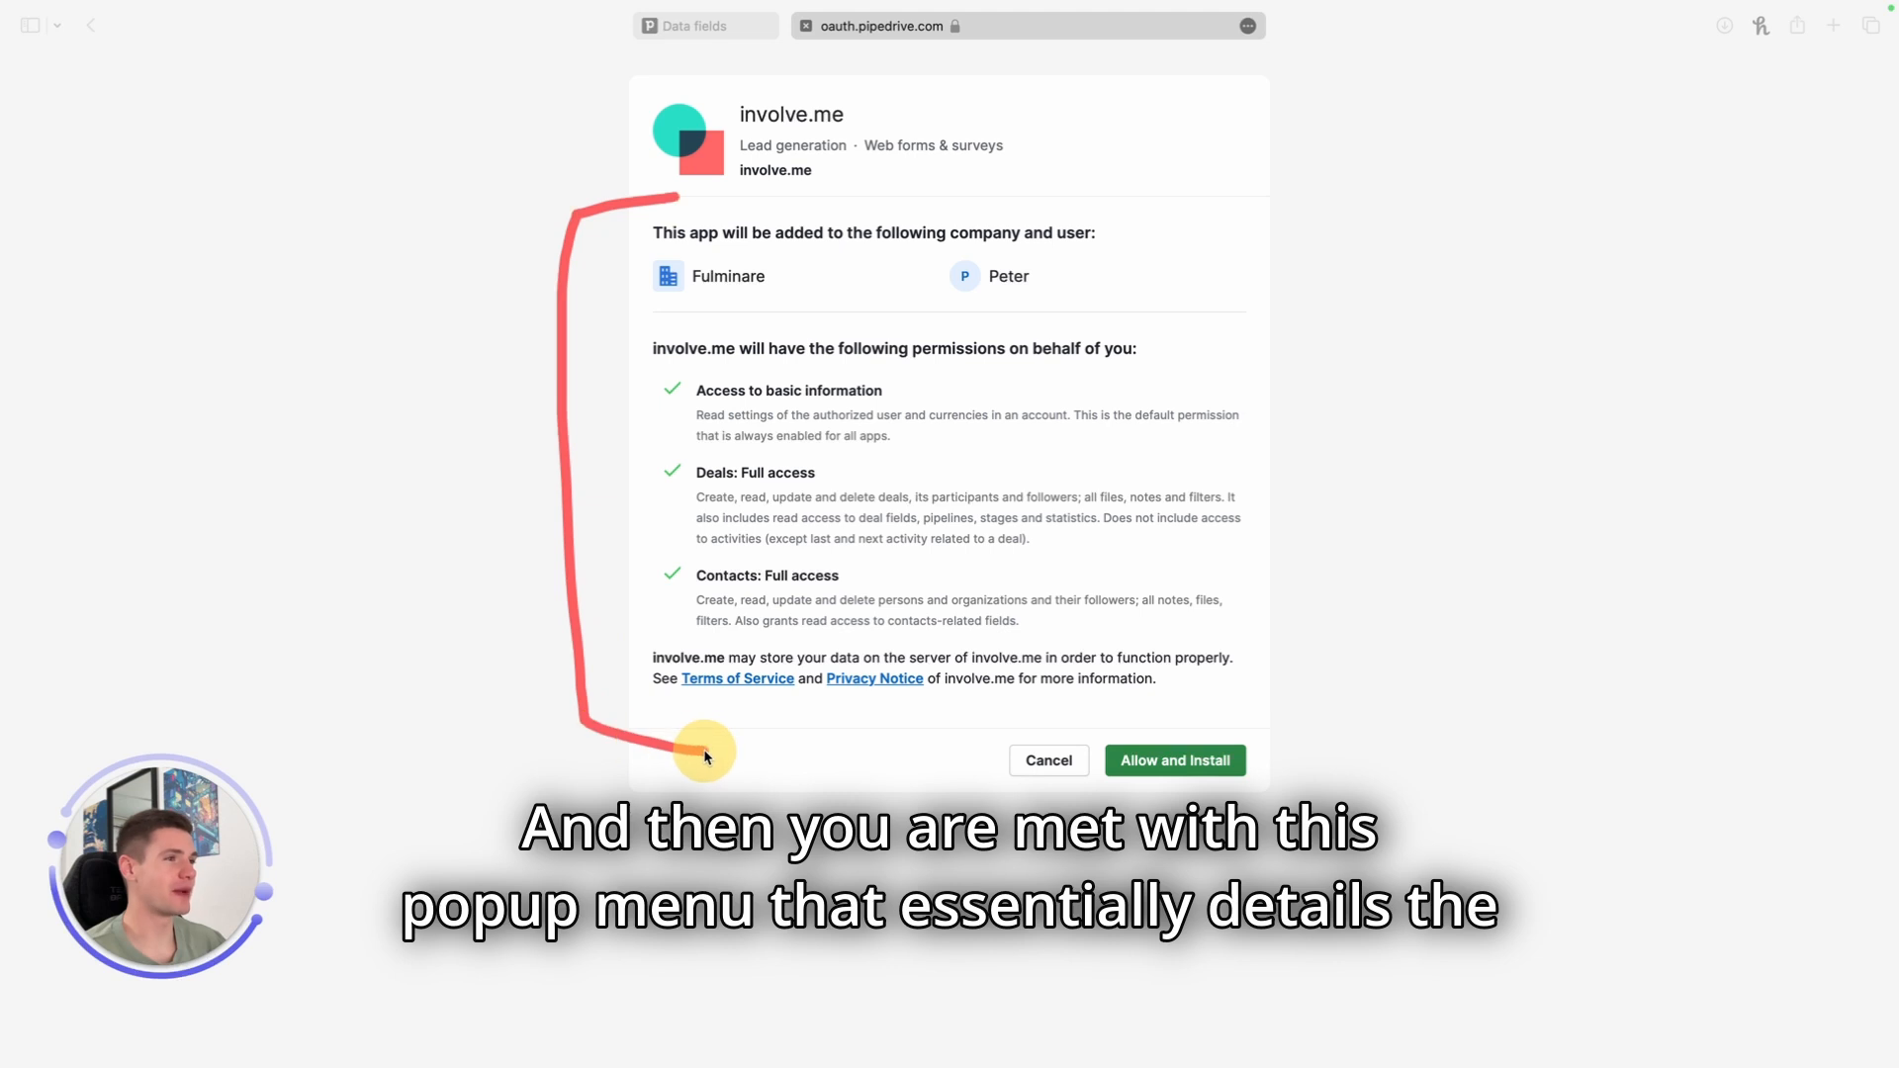
- Review the permissions involve.me requests in Pipedrive, and authorize the app's installation
drag(686, 365, 1138, 368)
key(Escape)
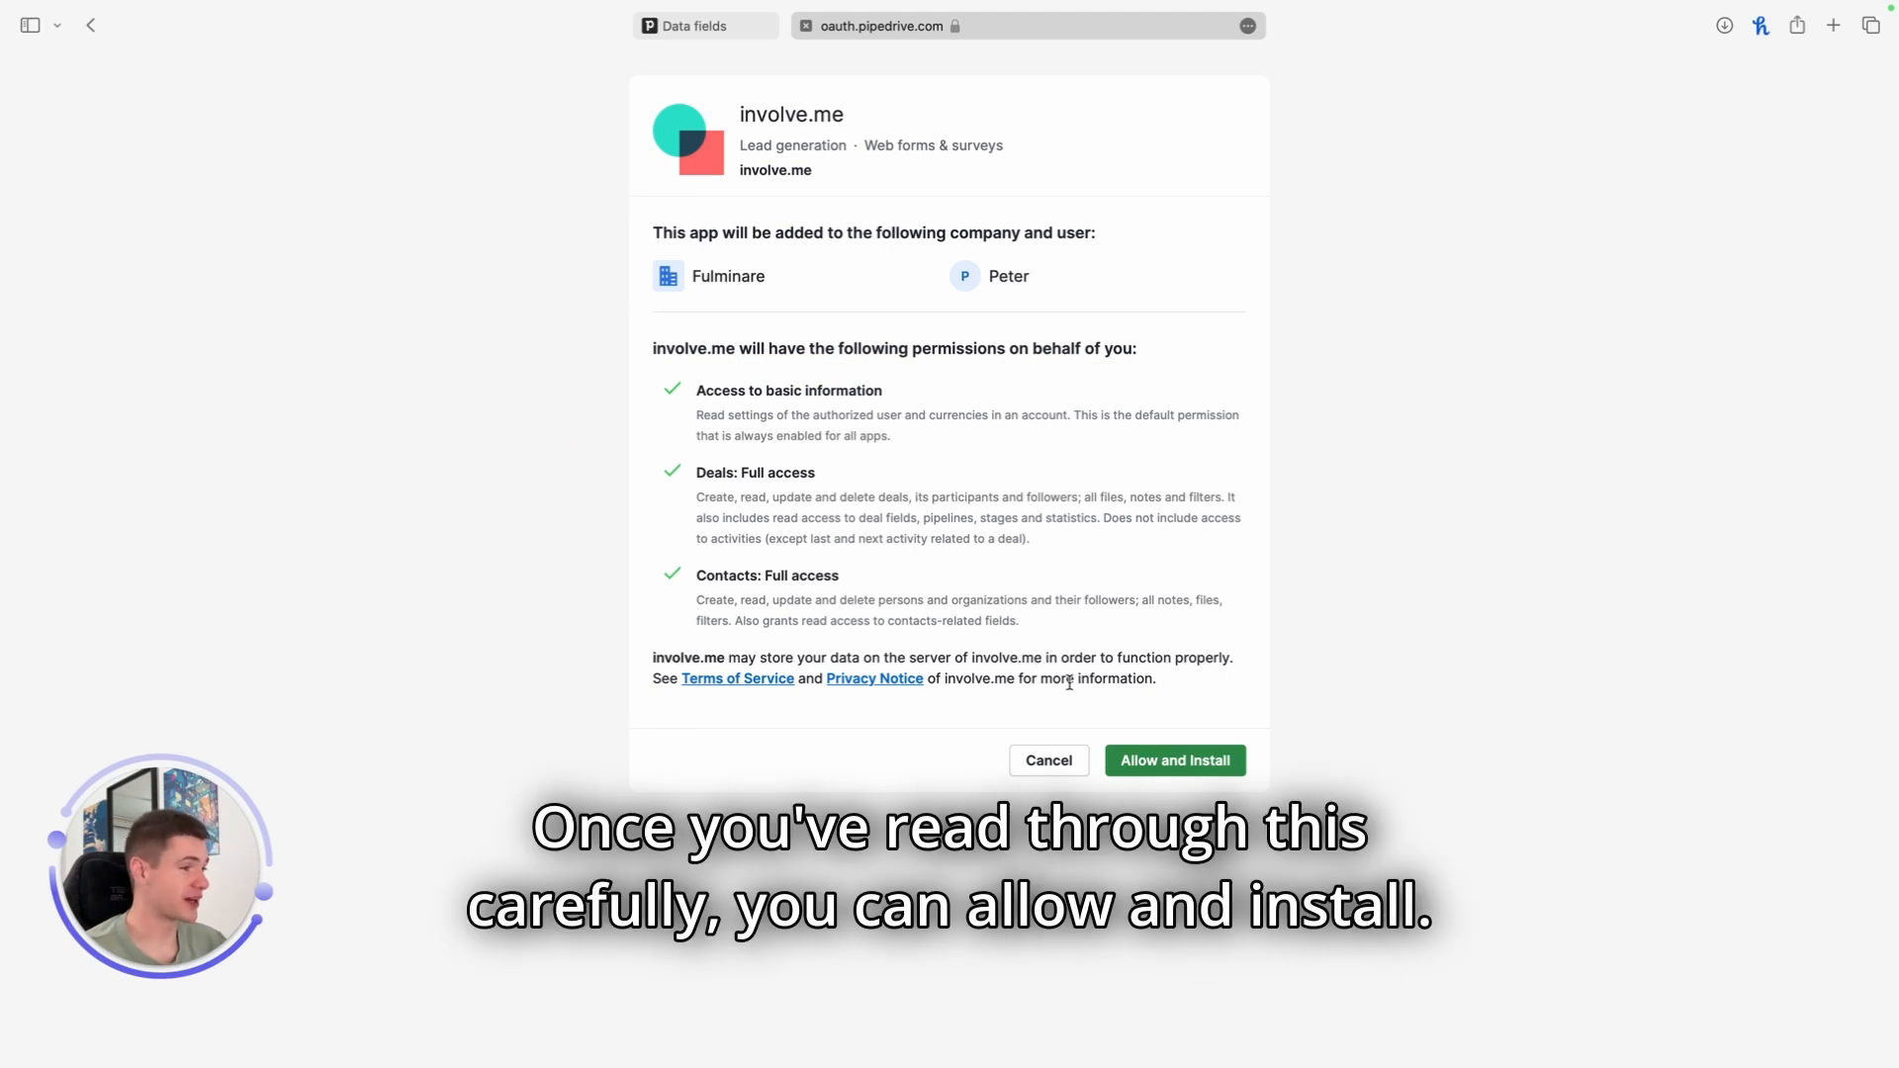
click(1163, 768)
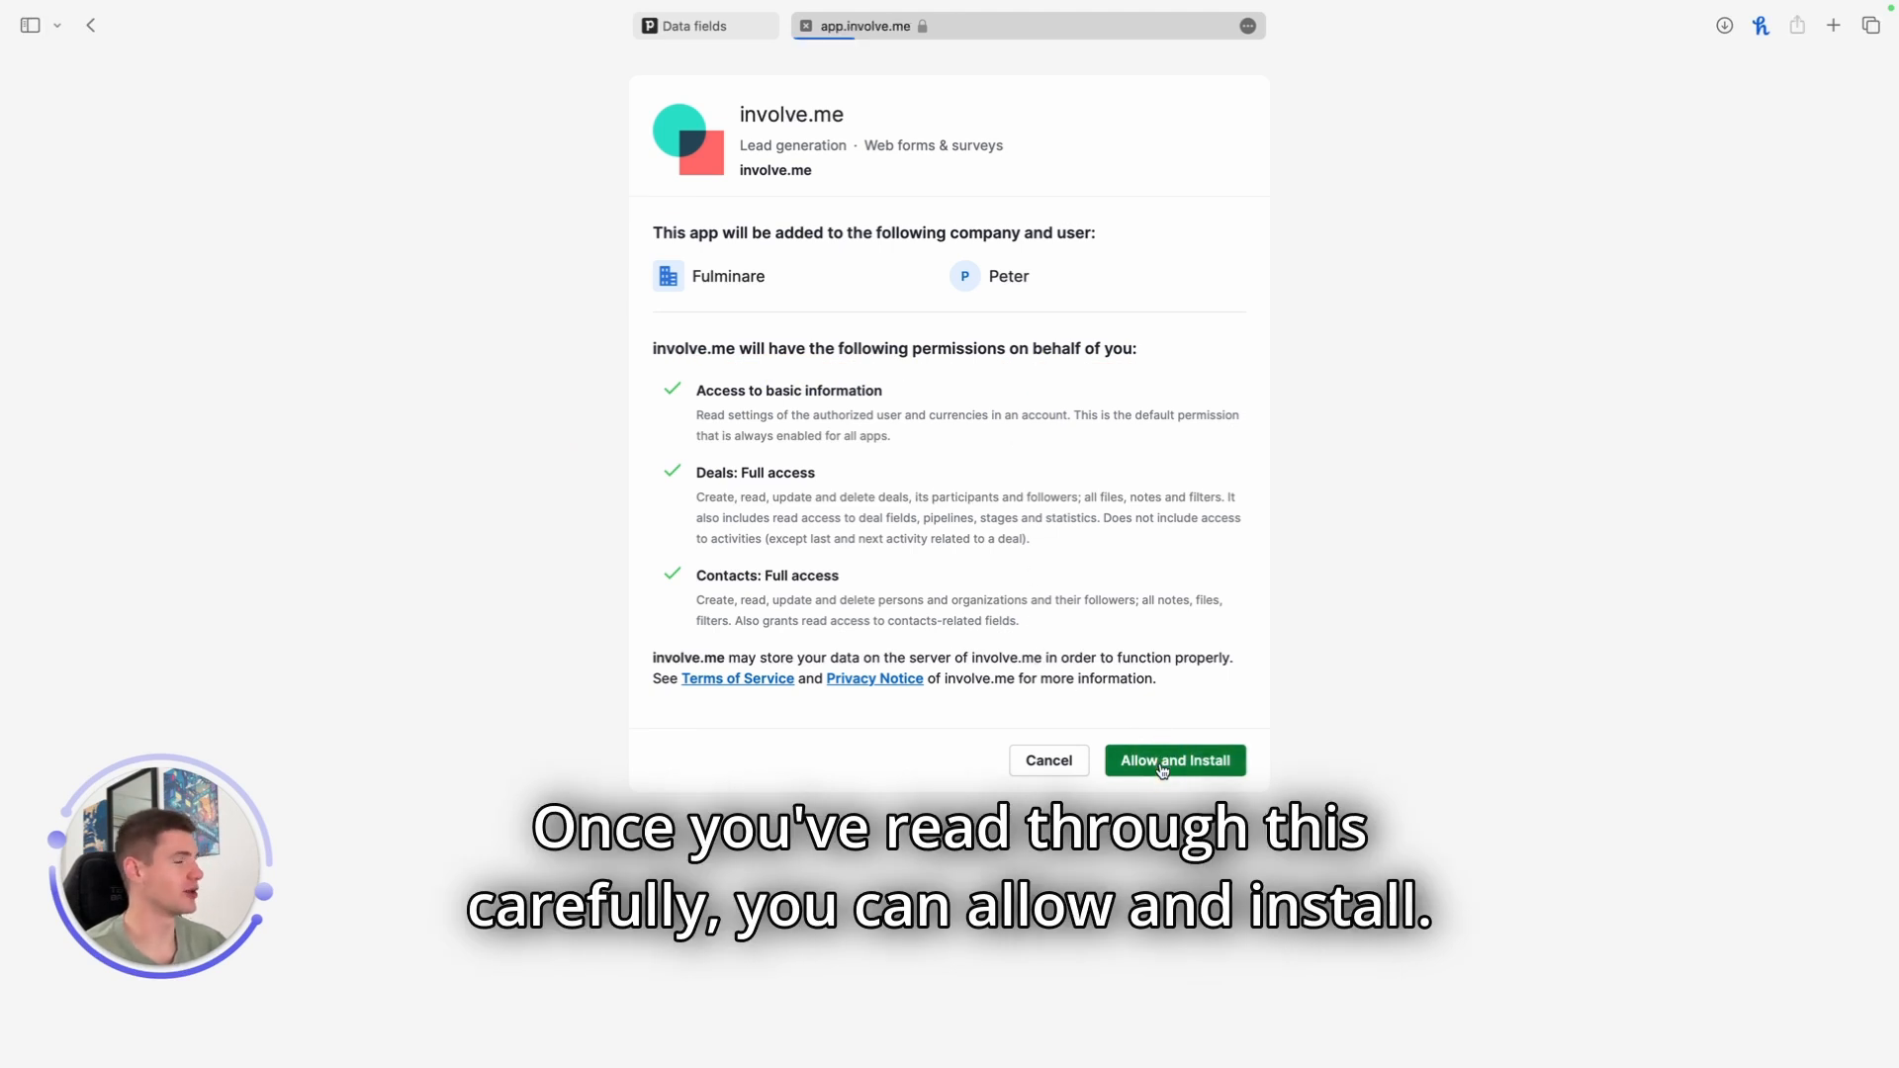
drag(654, 246, 330, 256)
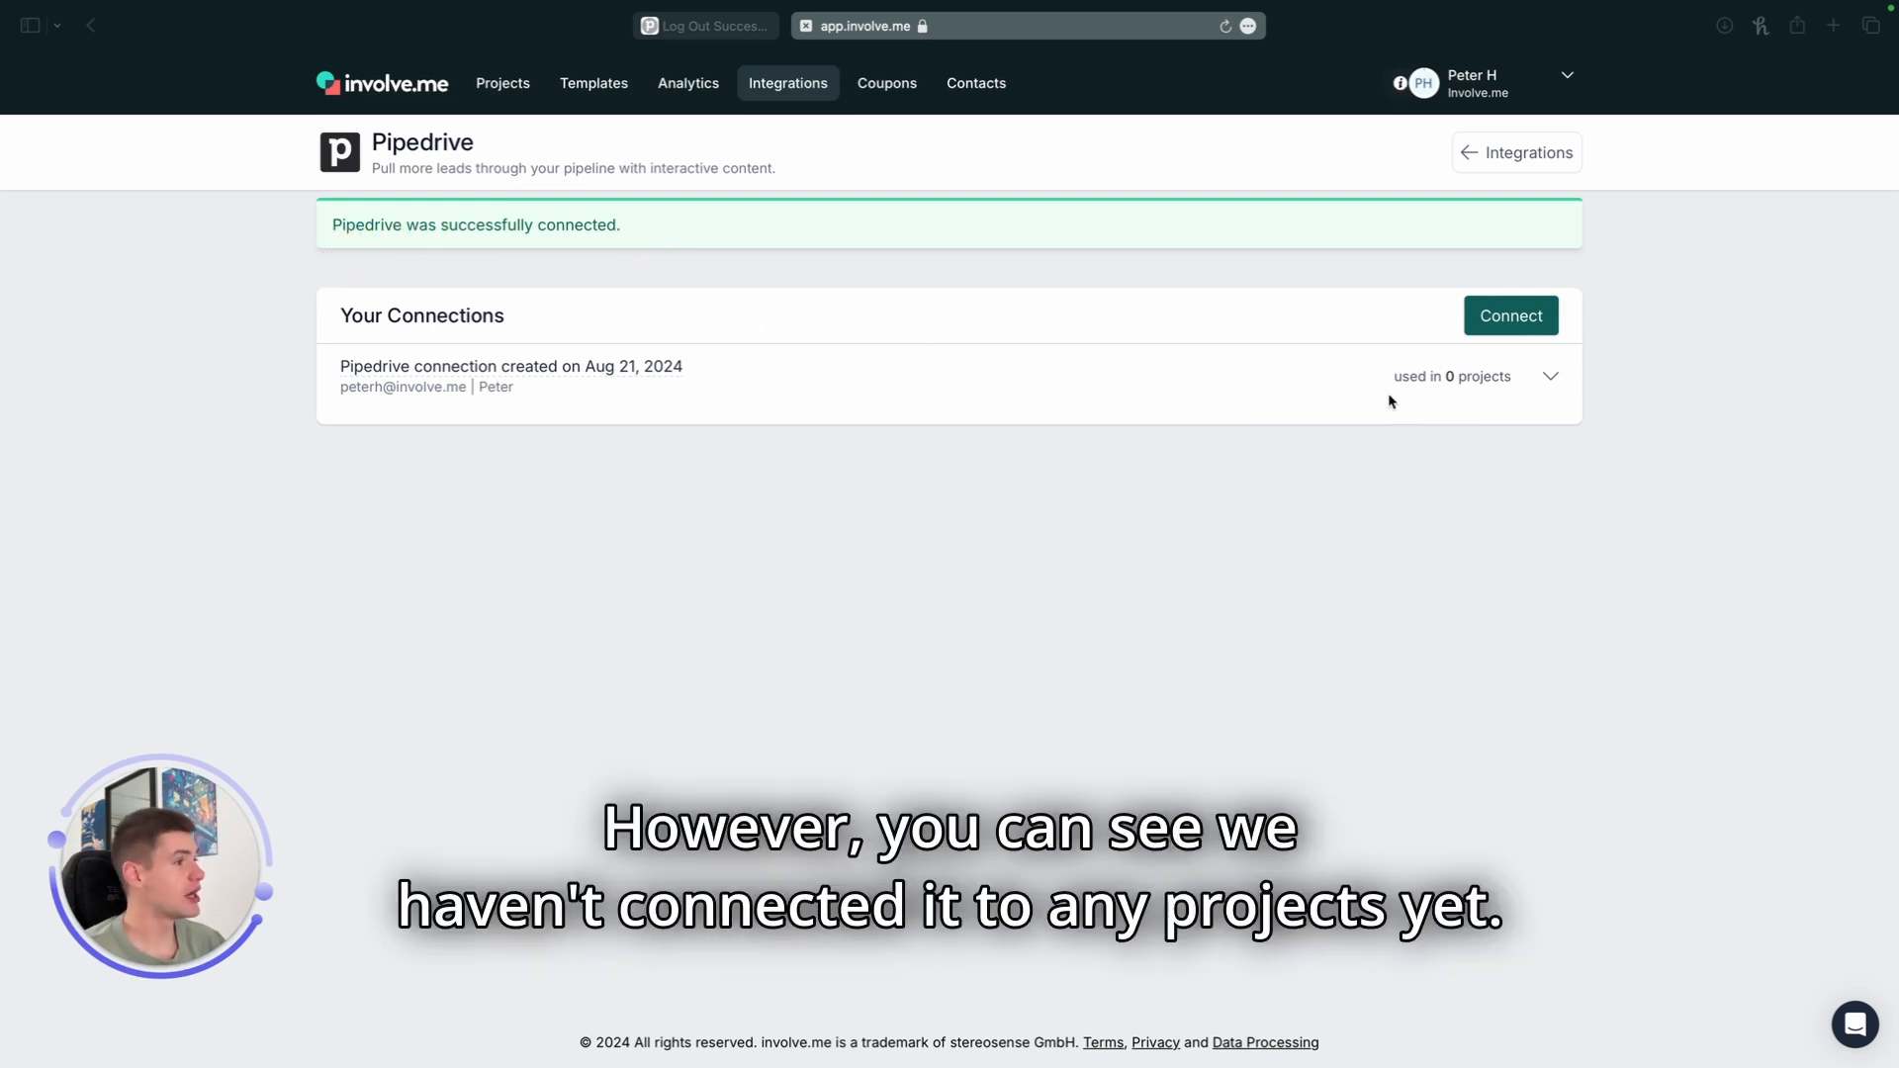
mouse_move(1377, 364)
mouse_down()
mouse_move(1375, 401)
mouse_move(1513, 416)
mouse_move(1521, 379)
mouse_move(1384, 358)
mouse_up()
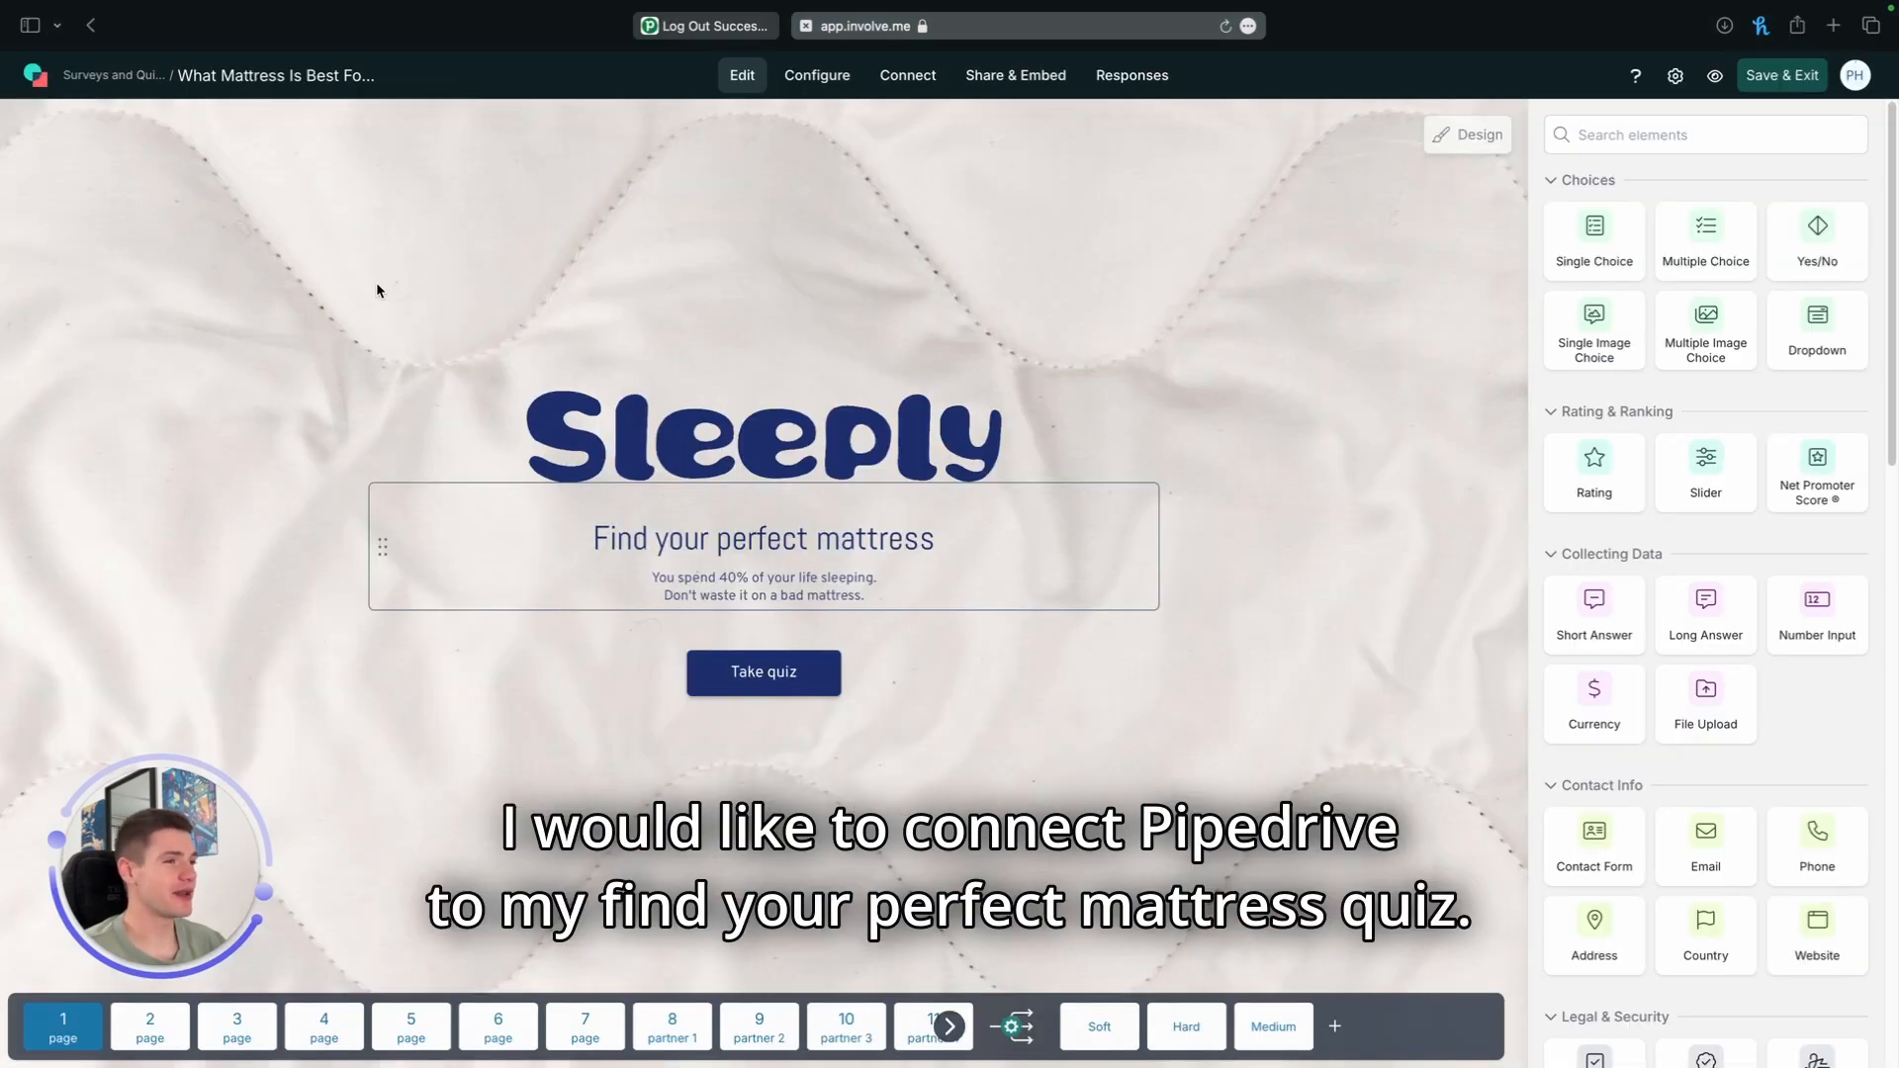
- Link the "What Mattress Is Best For You?" project to the Pipedrive connection created on Aug 21, 2024
drag(590, 567, 934, 580)
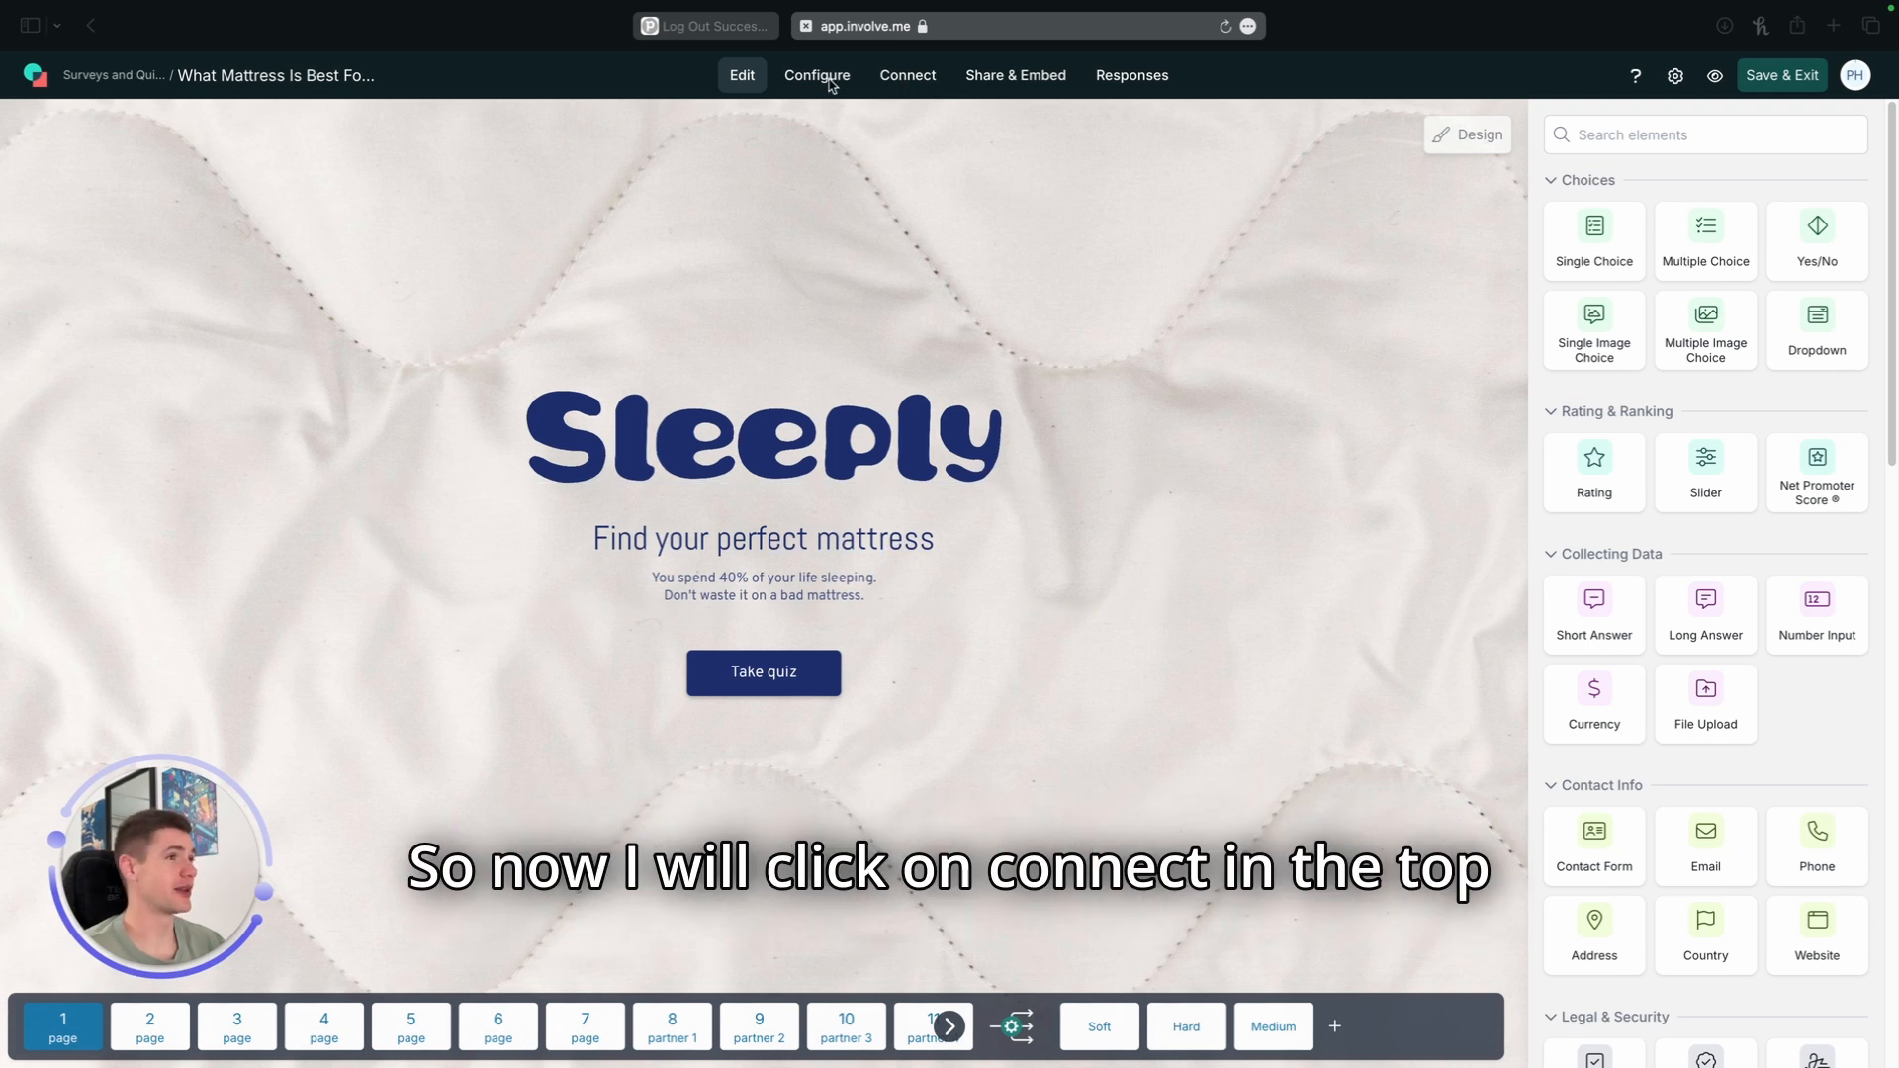
click(881, 87)
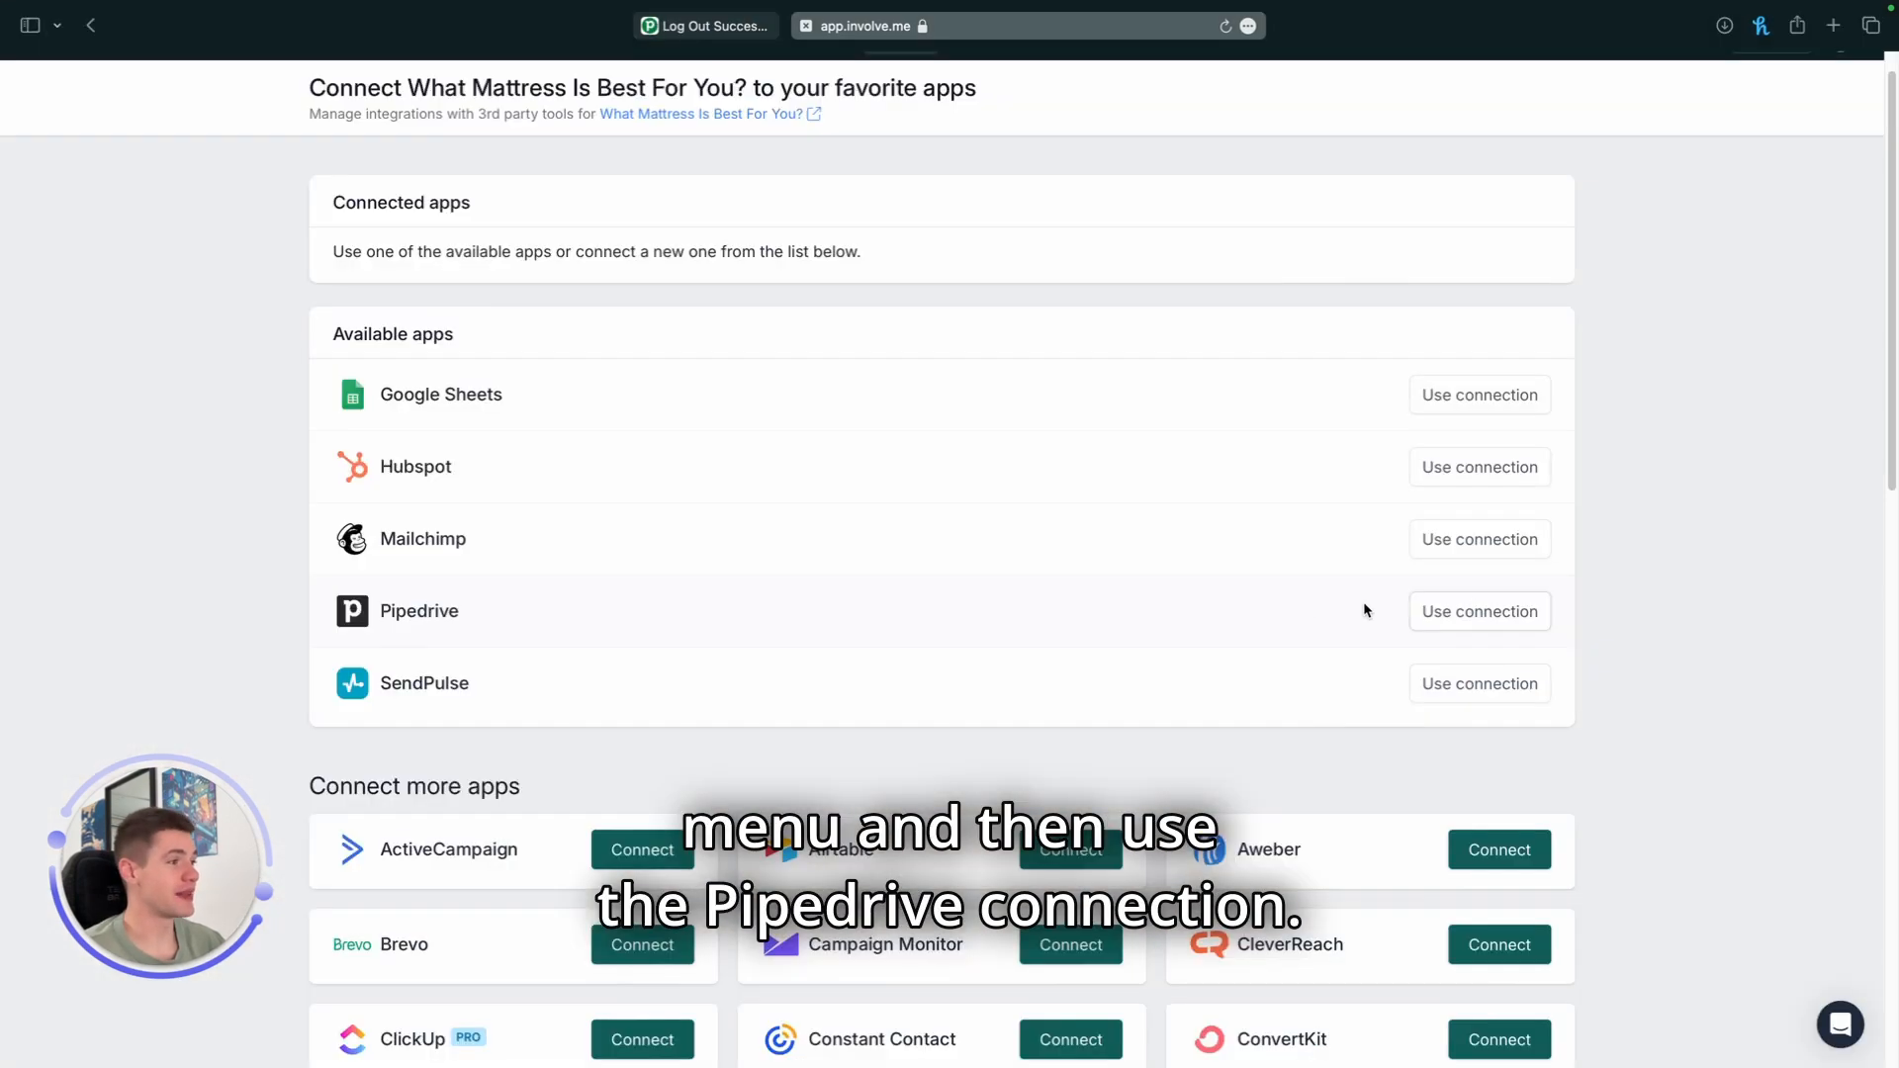
click(1441, 616)
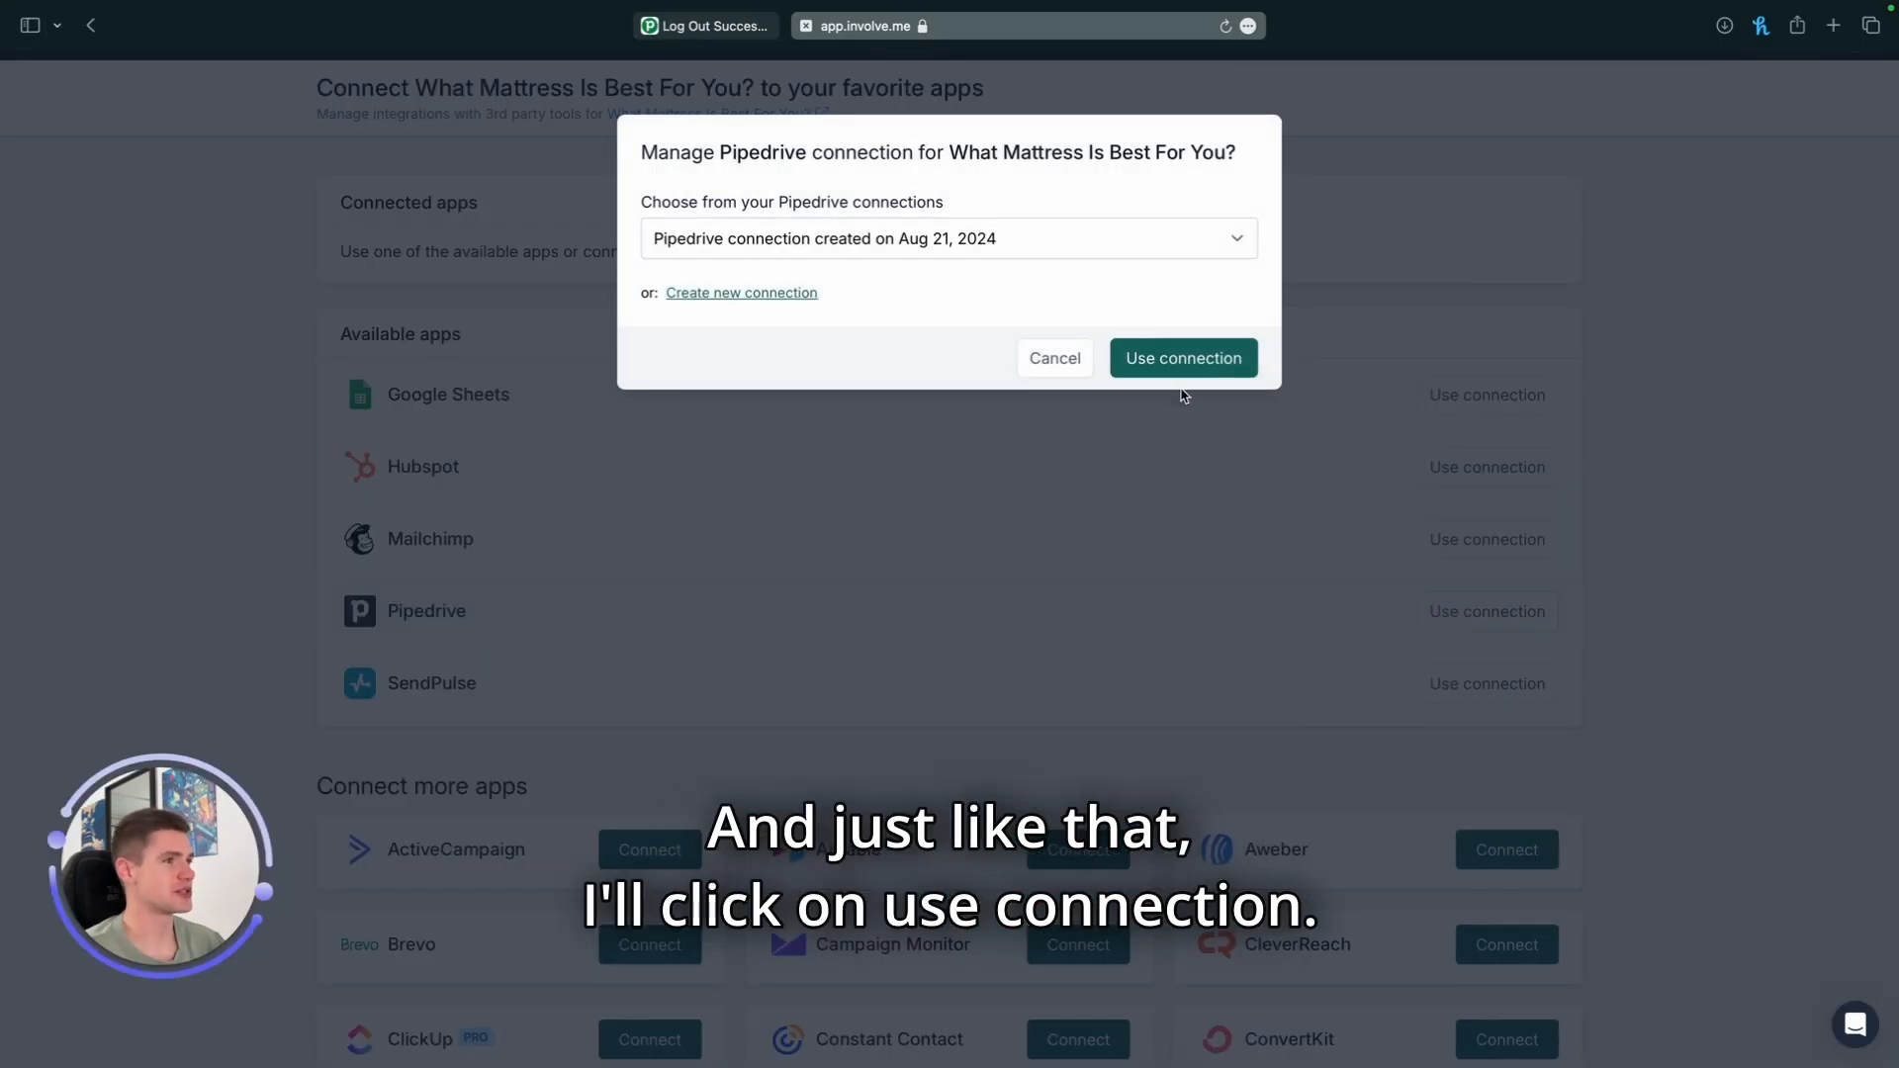
click(1184, 364)
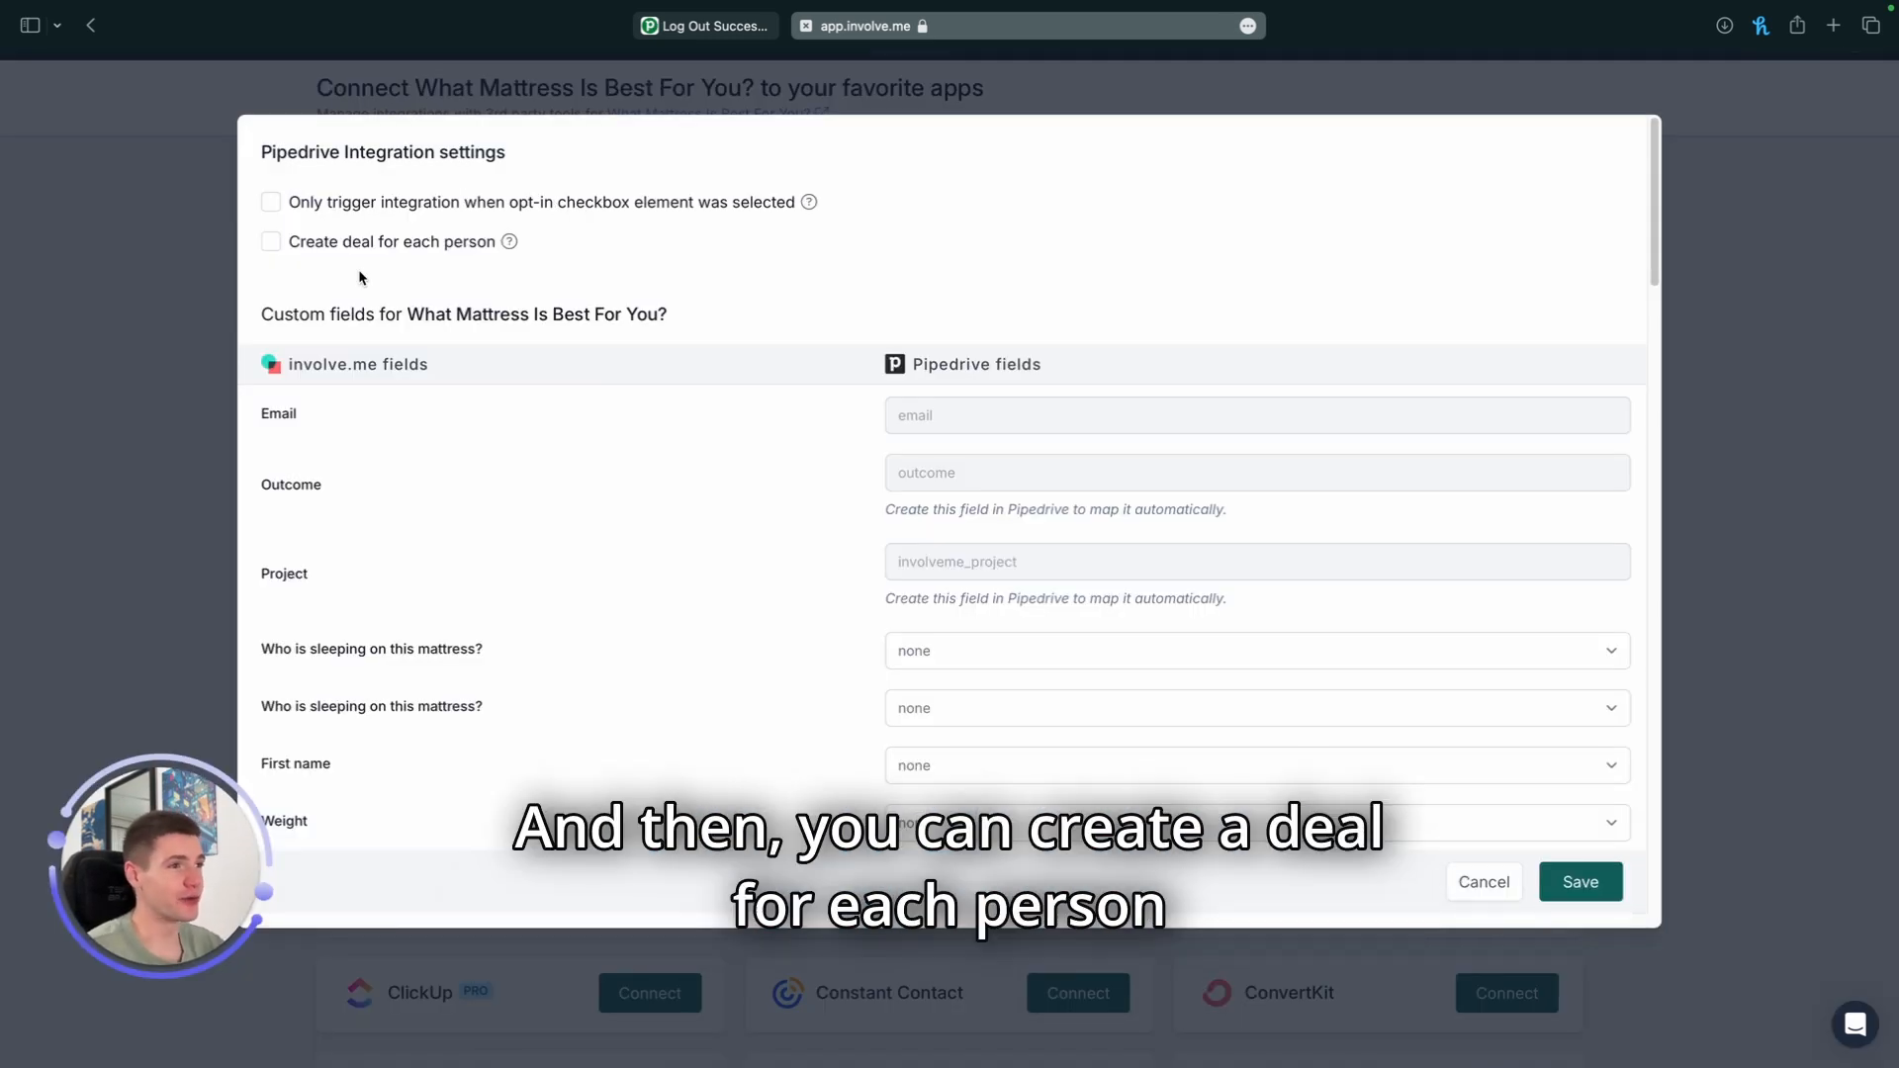
mouse_move(517, 247)
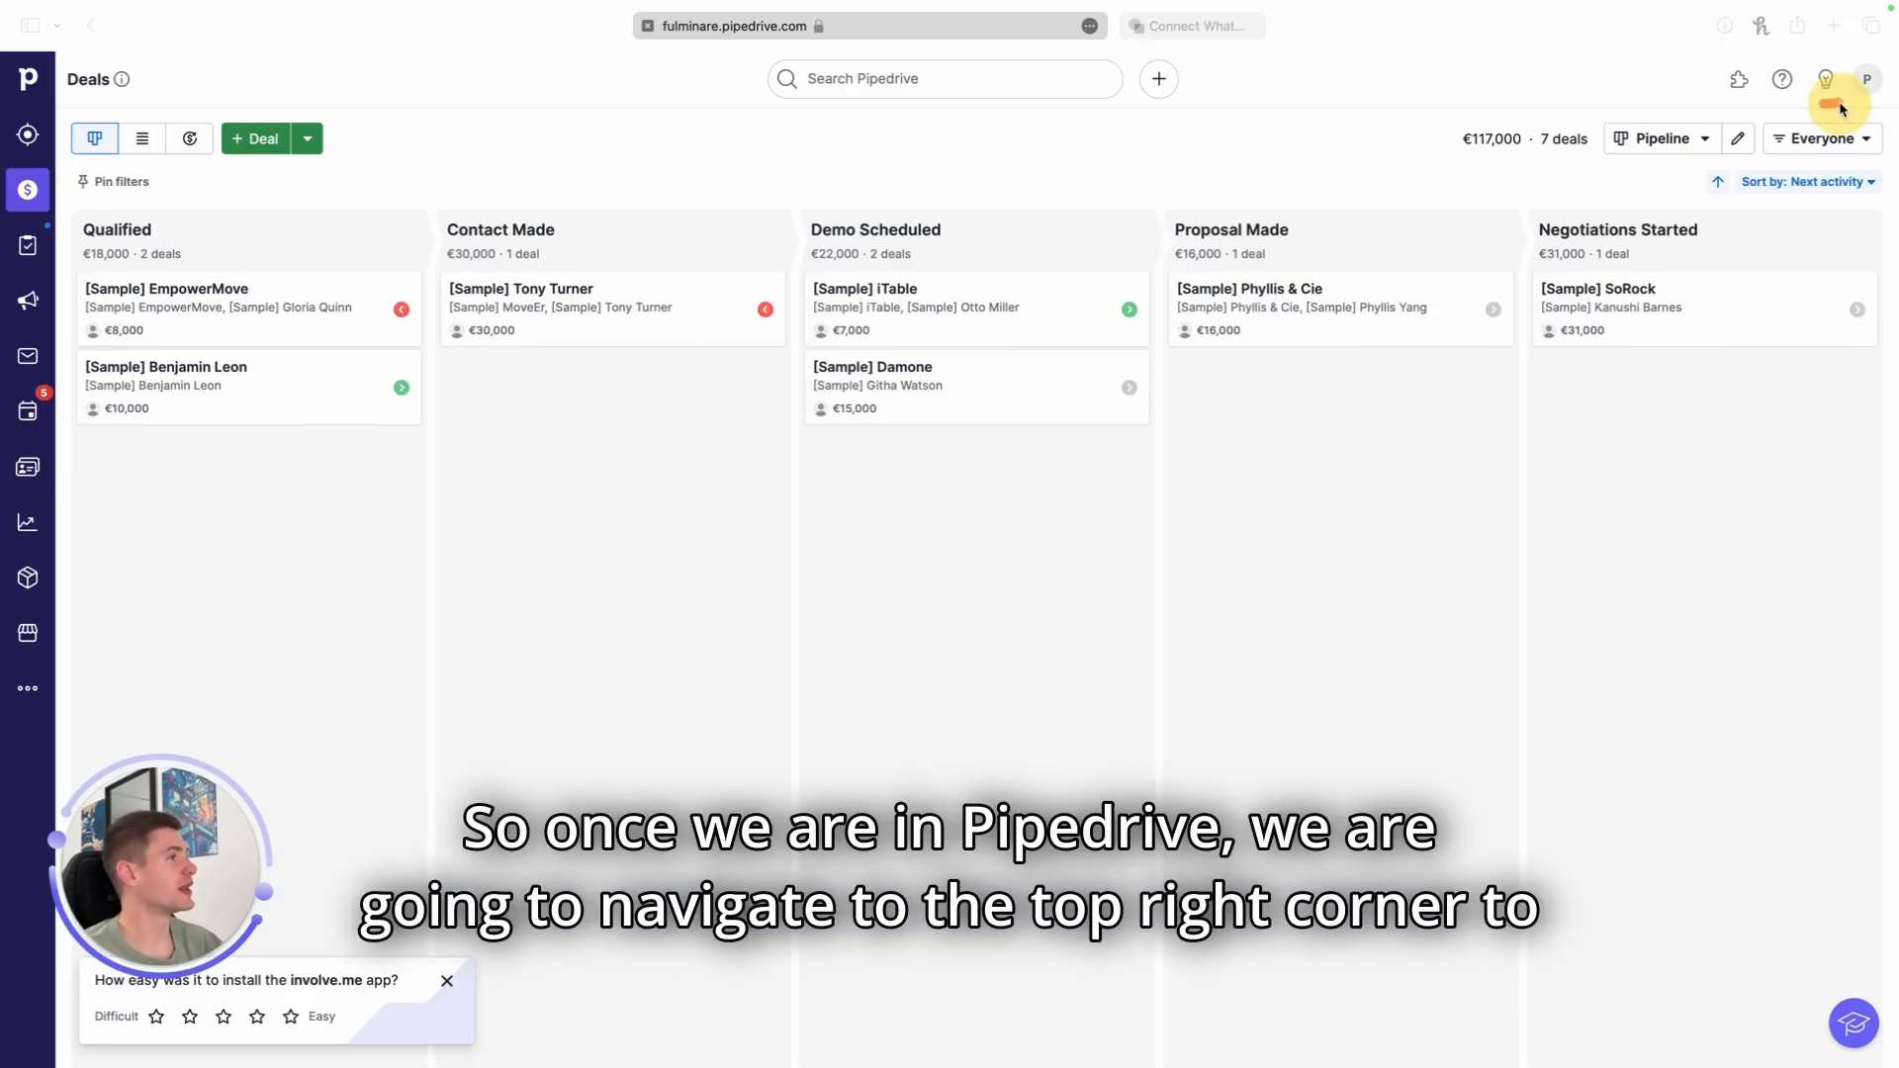
- In Pipedrive, open the Data fields page within the company settings
click(1867, 83)
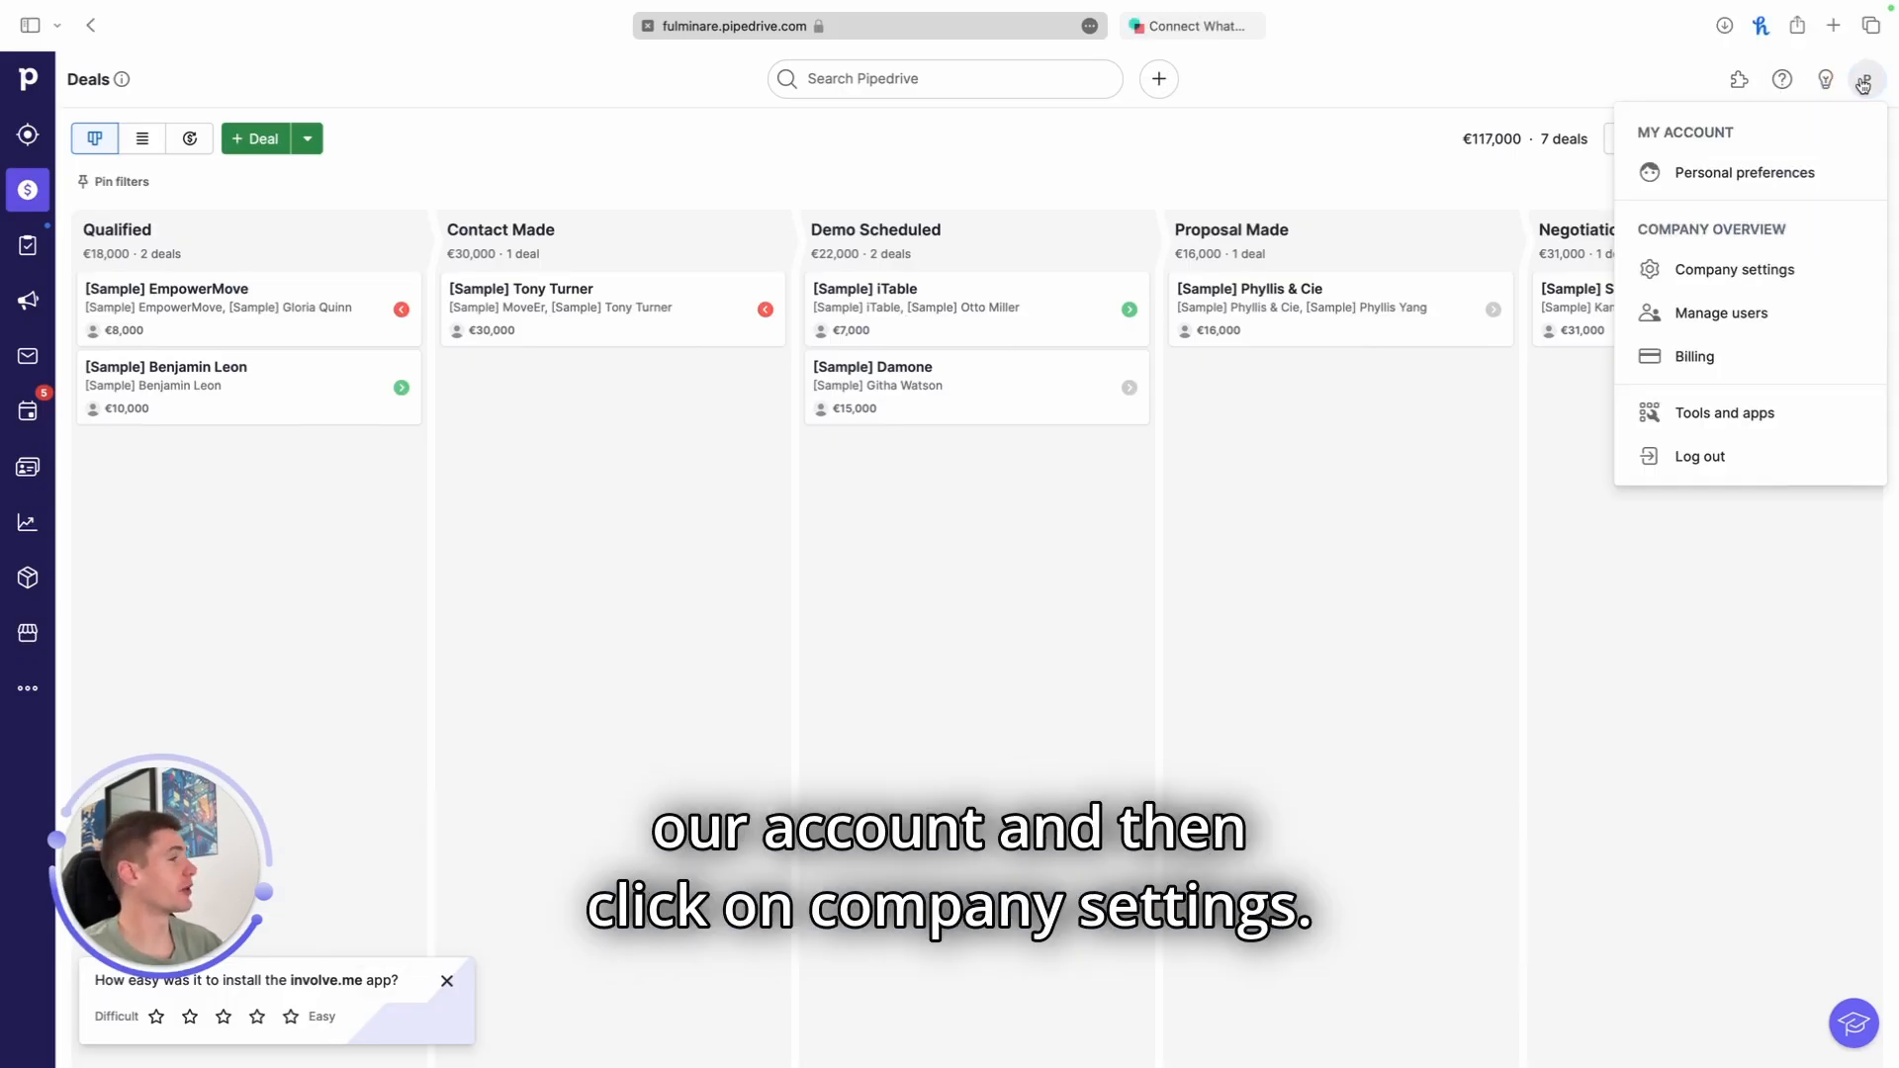
click(1727, 265)
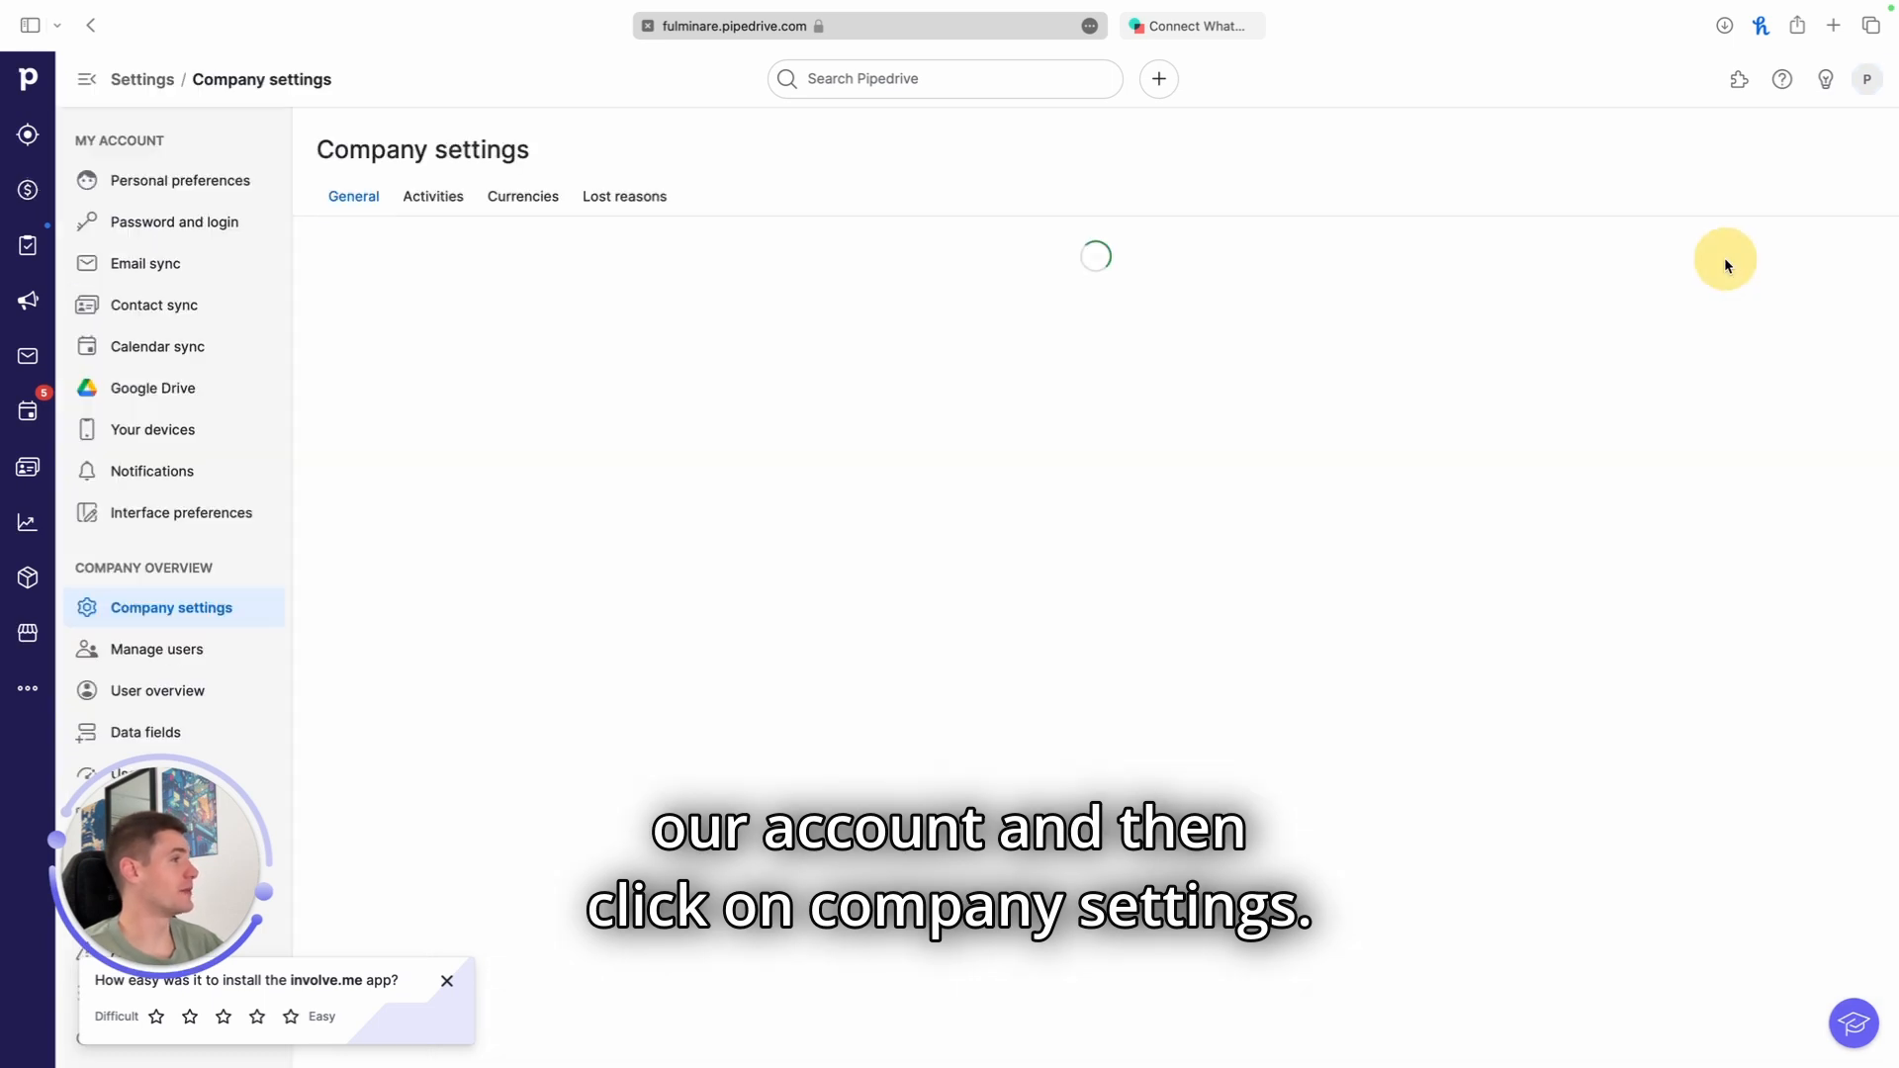
click(206, 724)
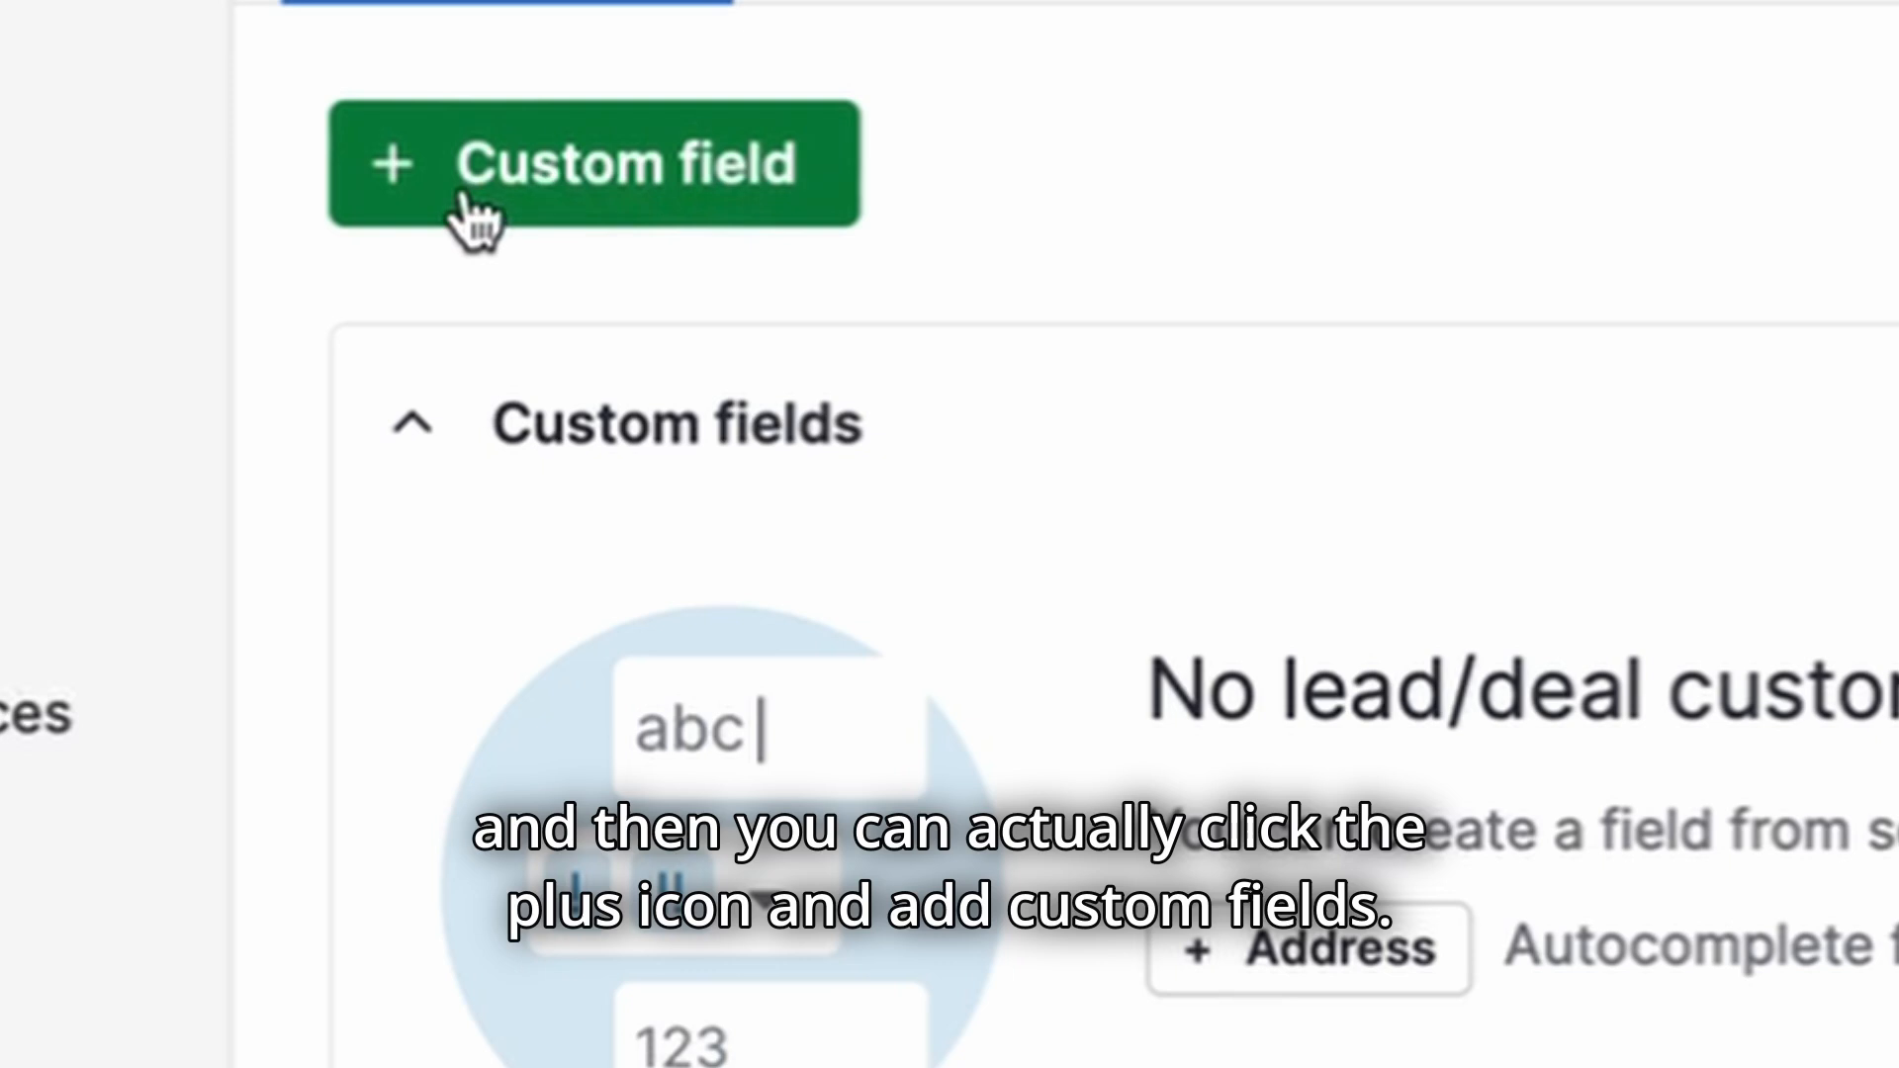
- Add a lead/deal custom field named "outcome" with the field type Text and save it
click(510, 215)
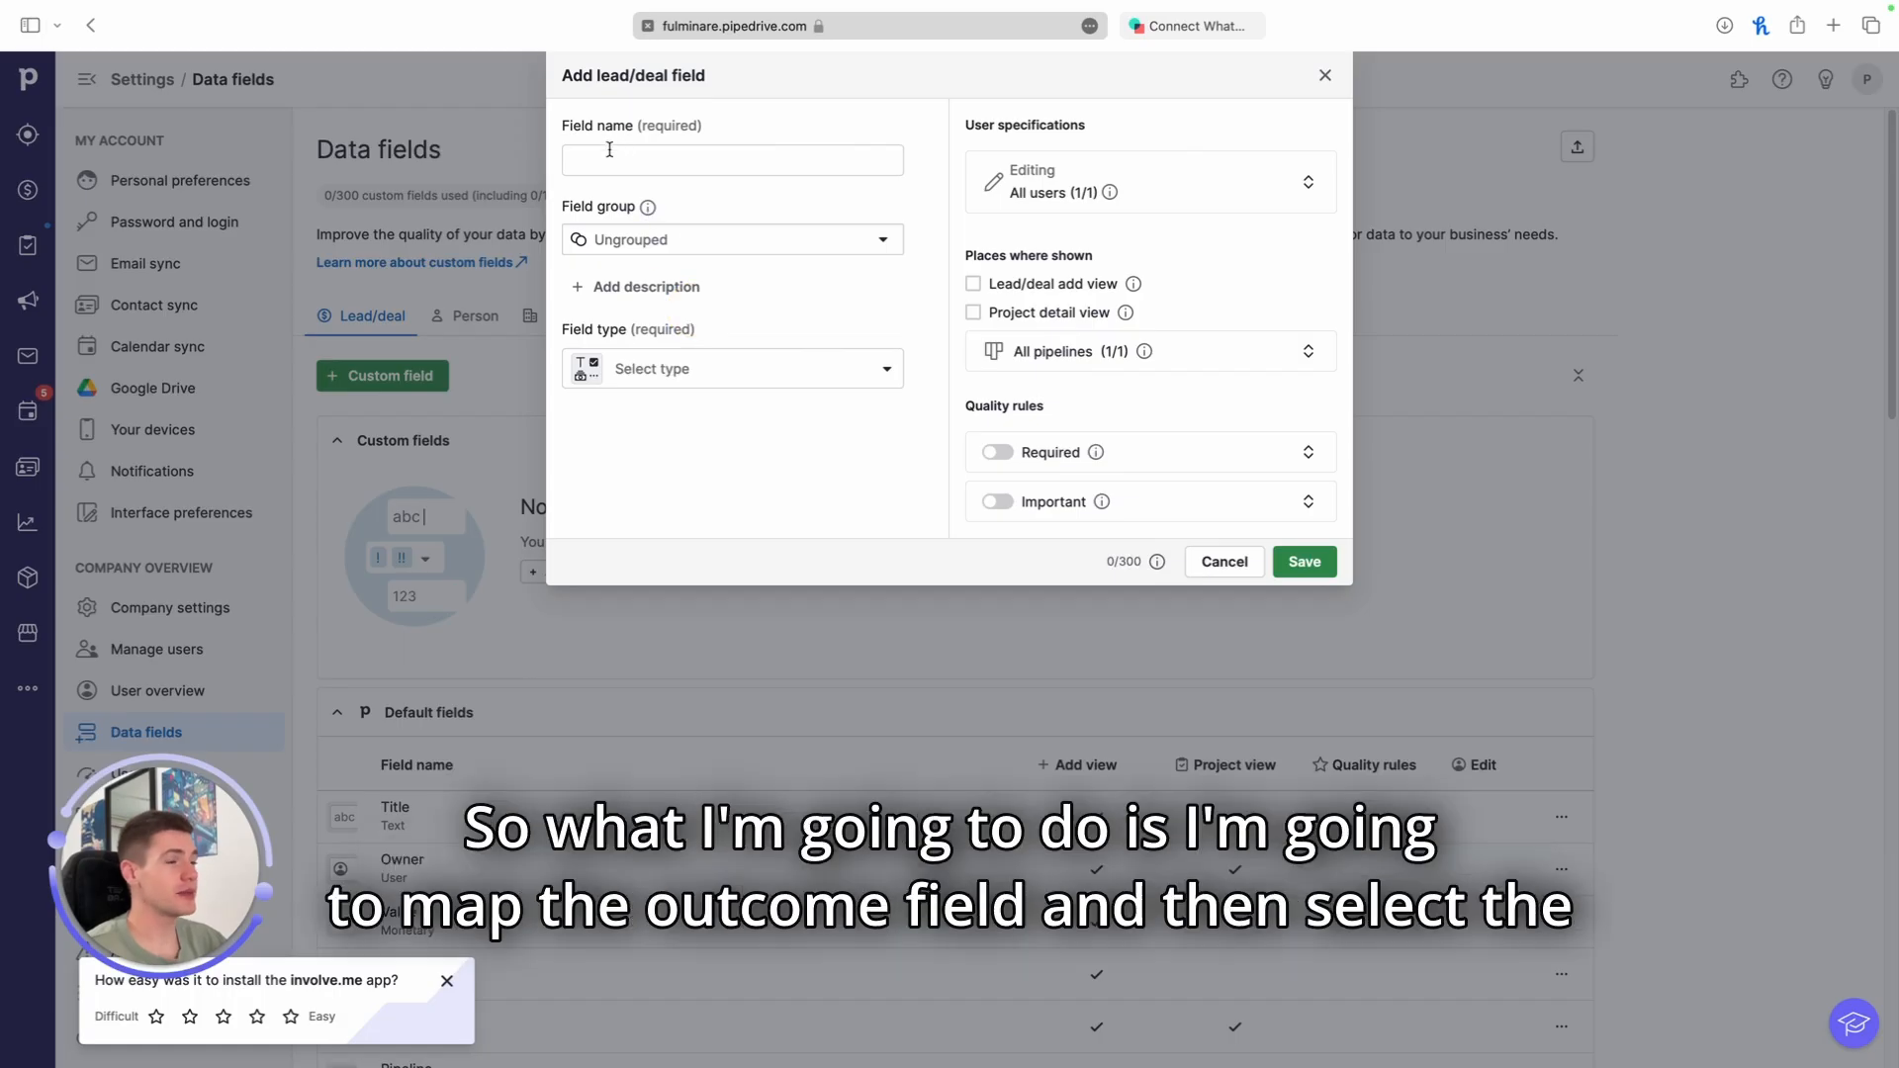
click(609, 150)
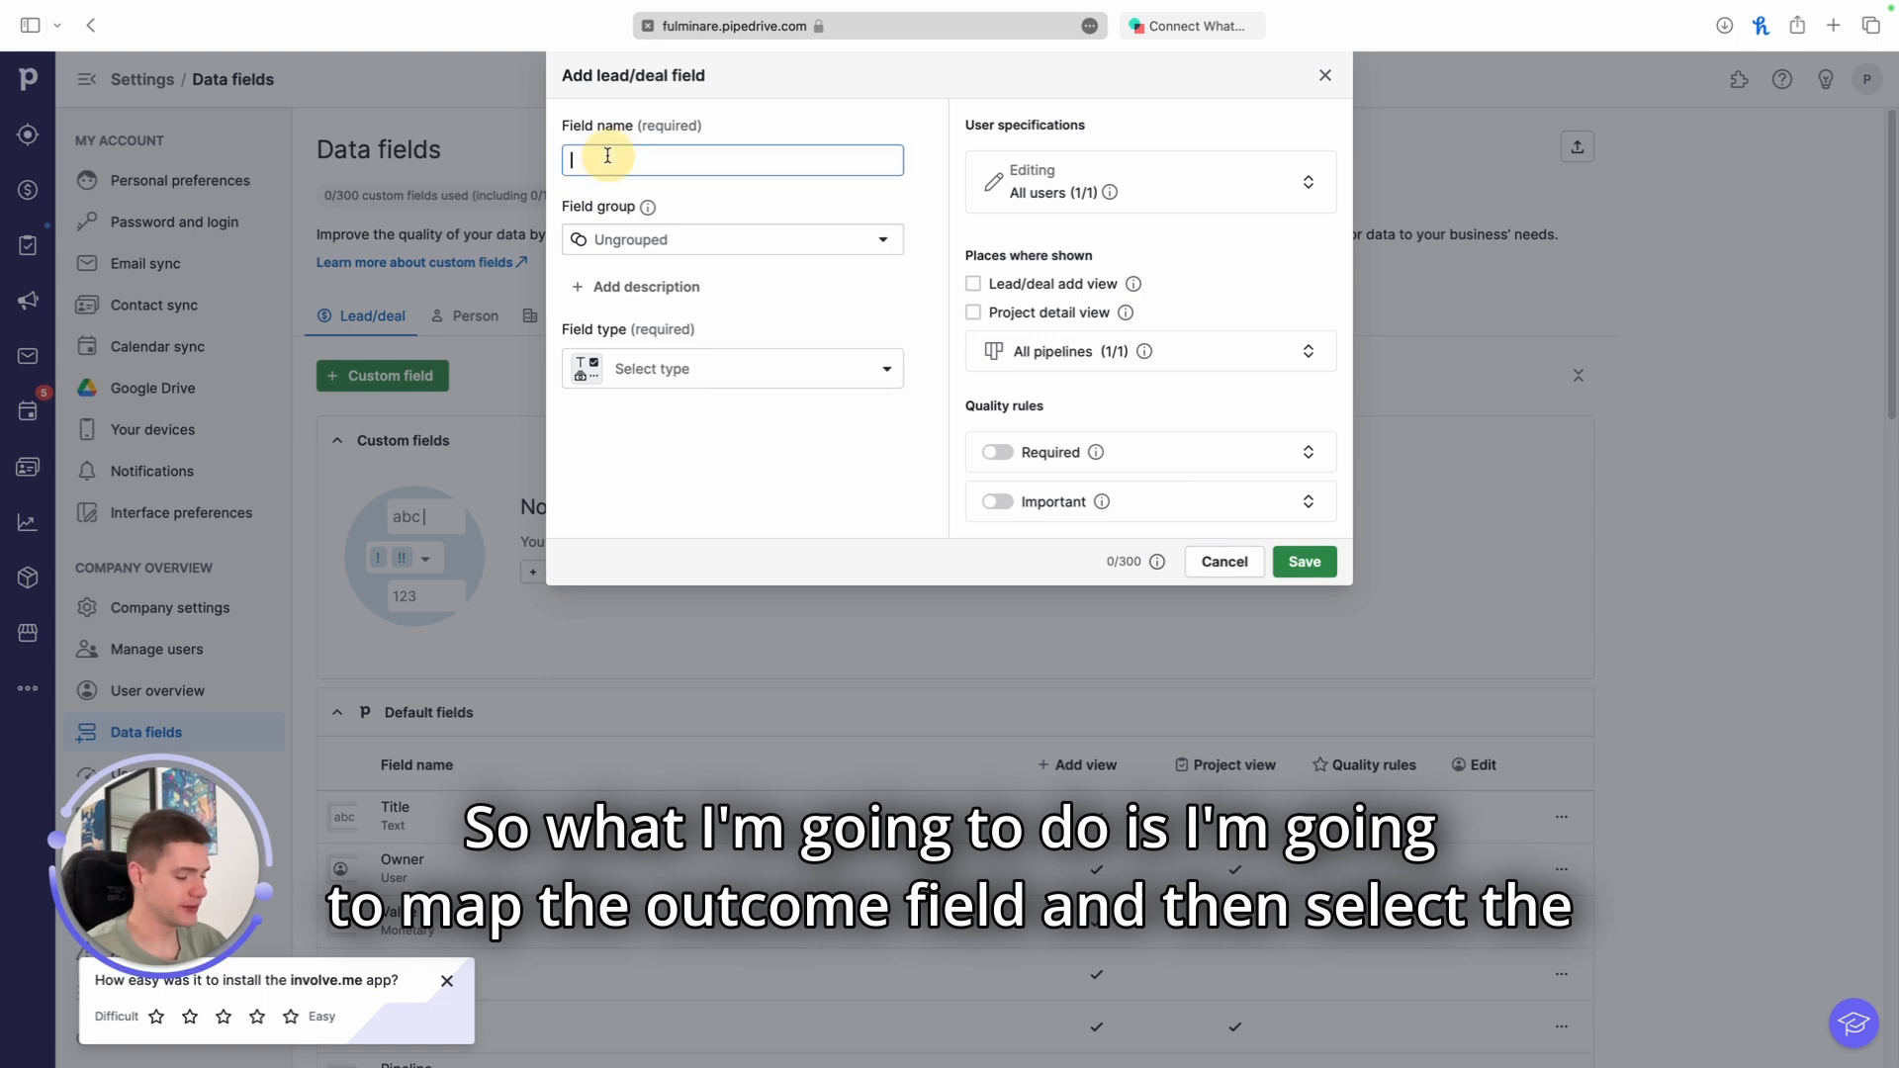
text(outcome)
click(771, 370)
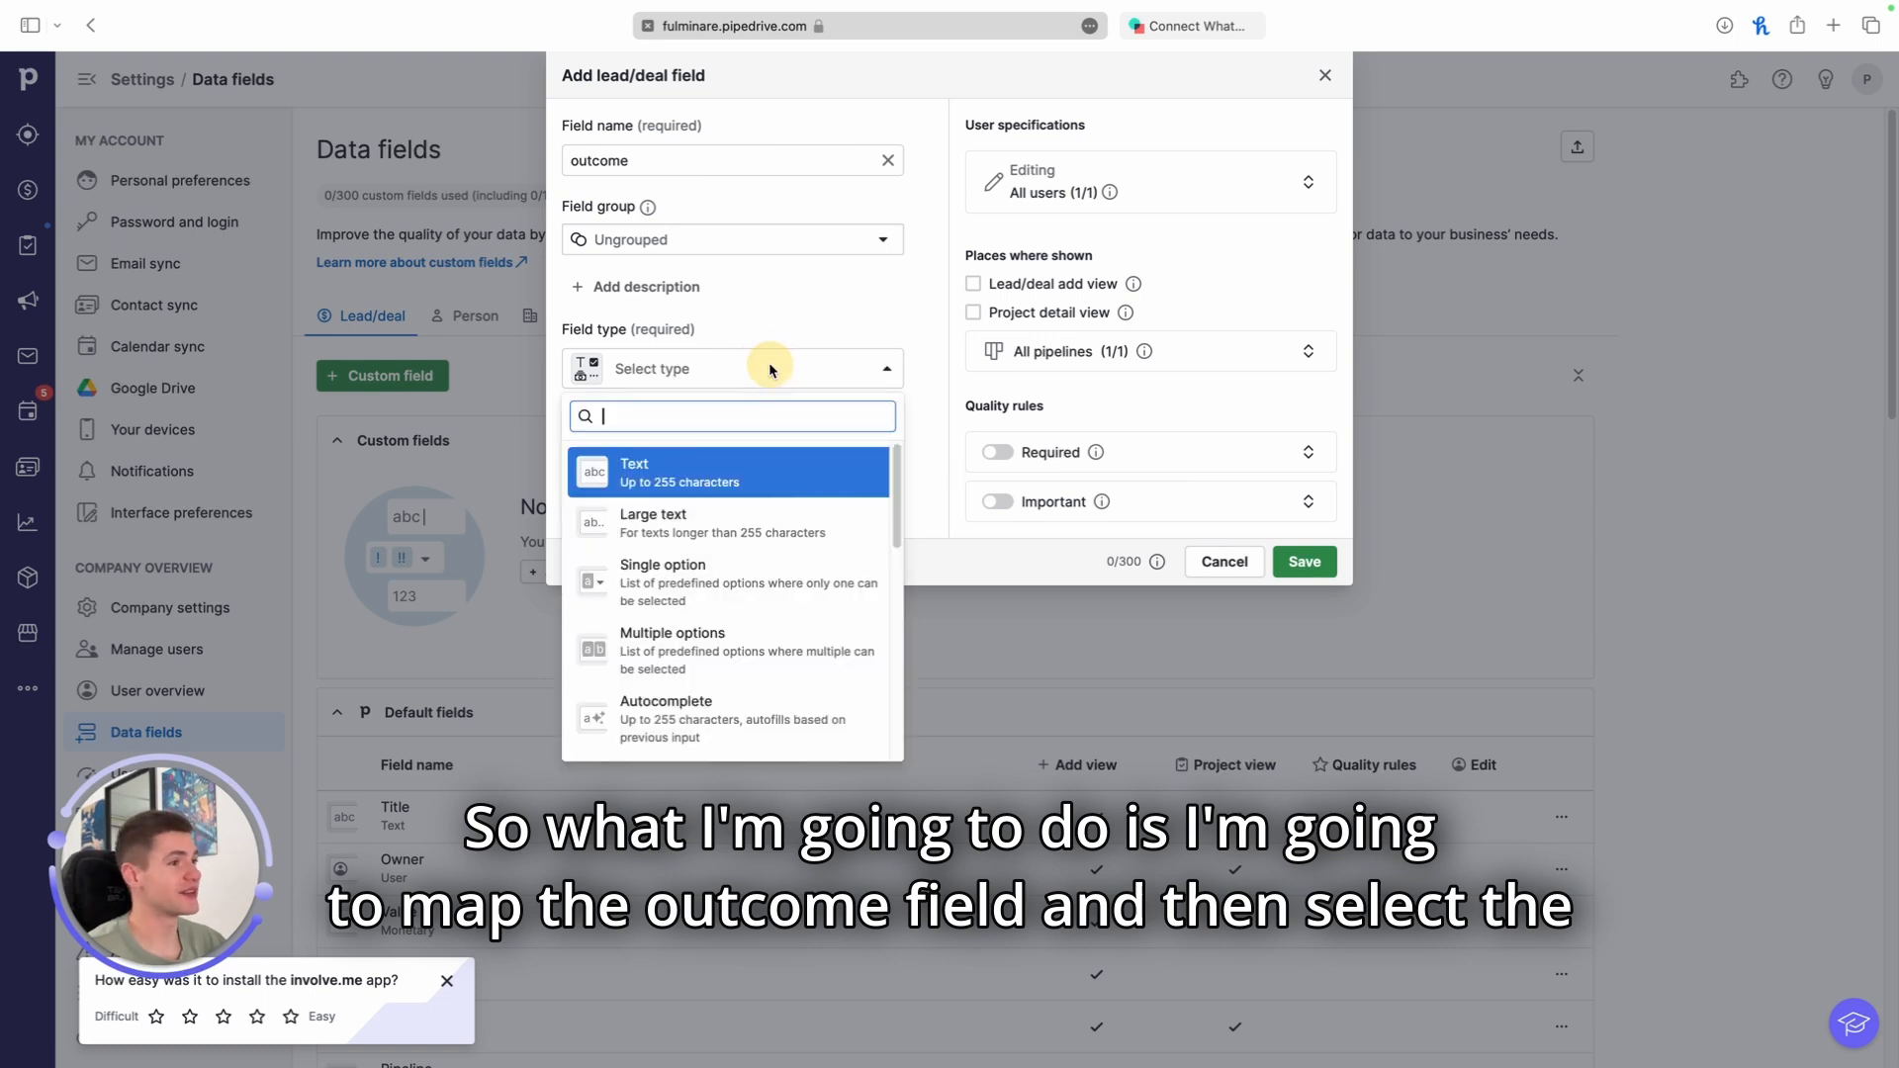
click(692, 477)
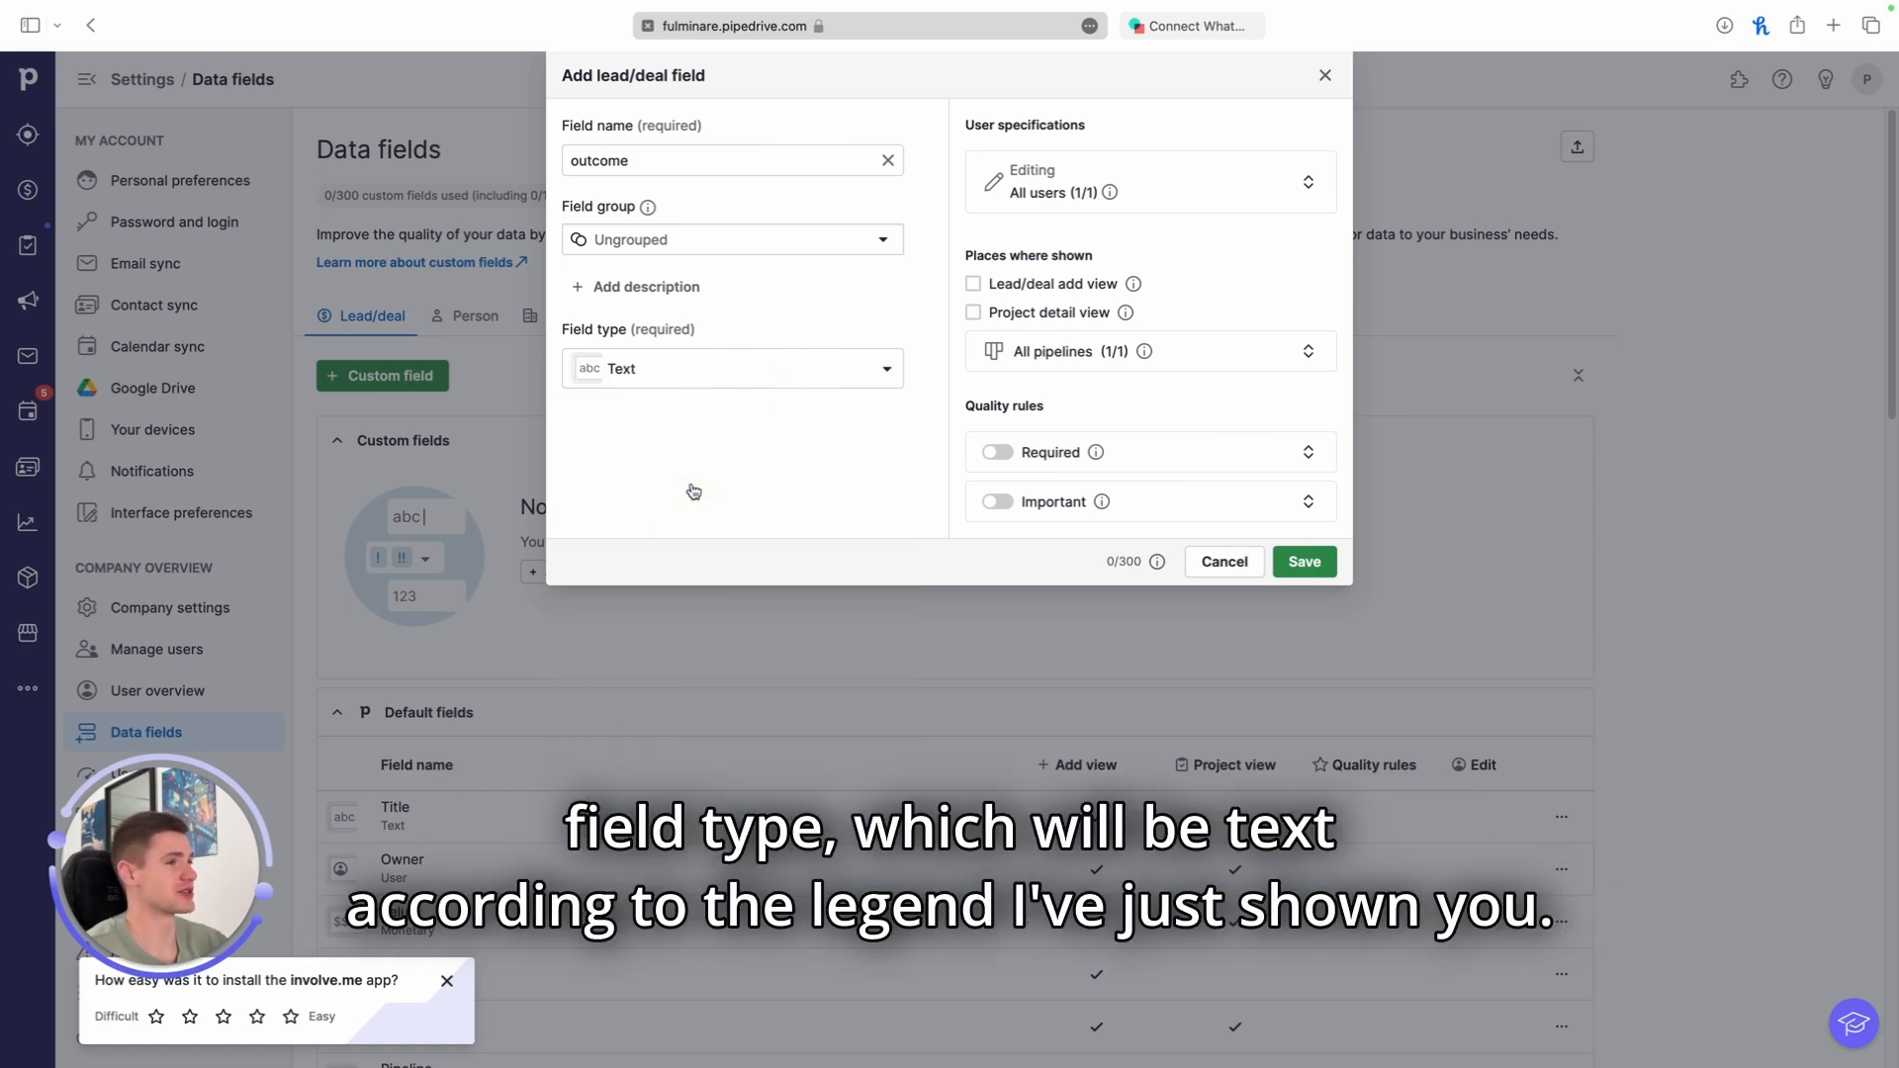
click(1299, 562)
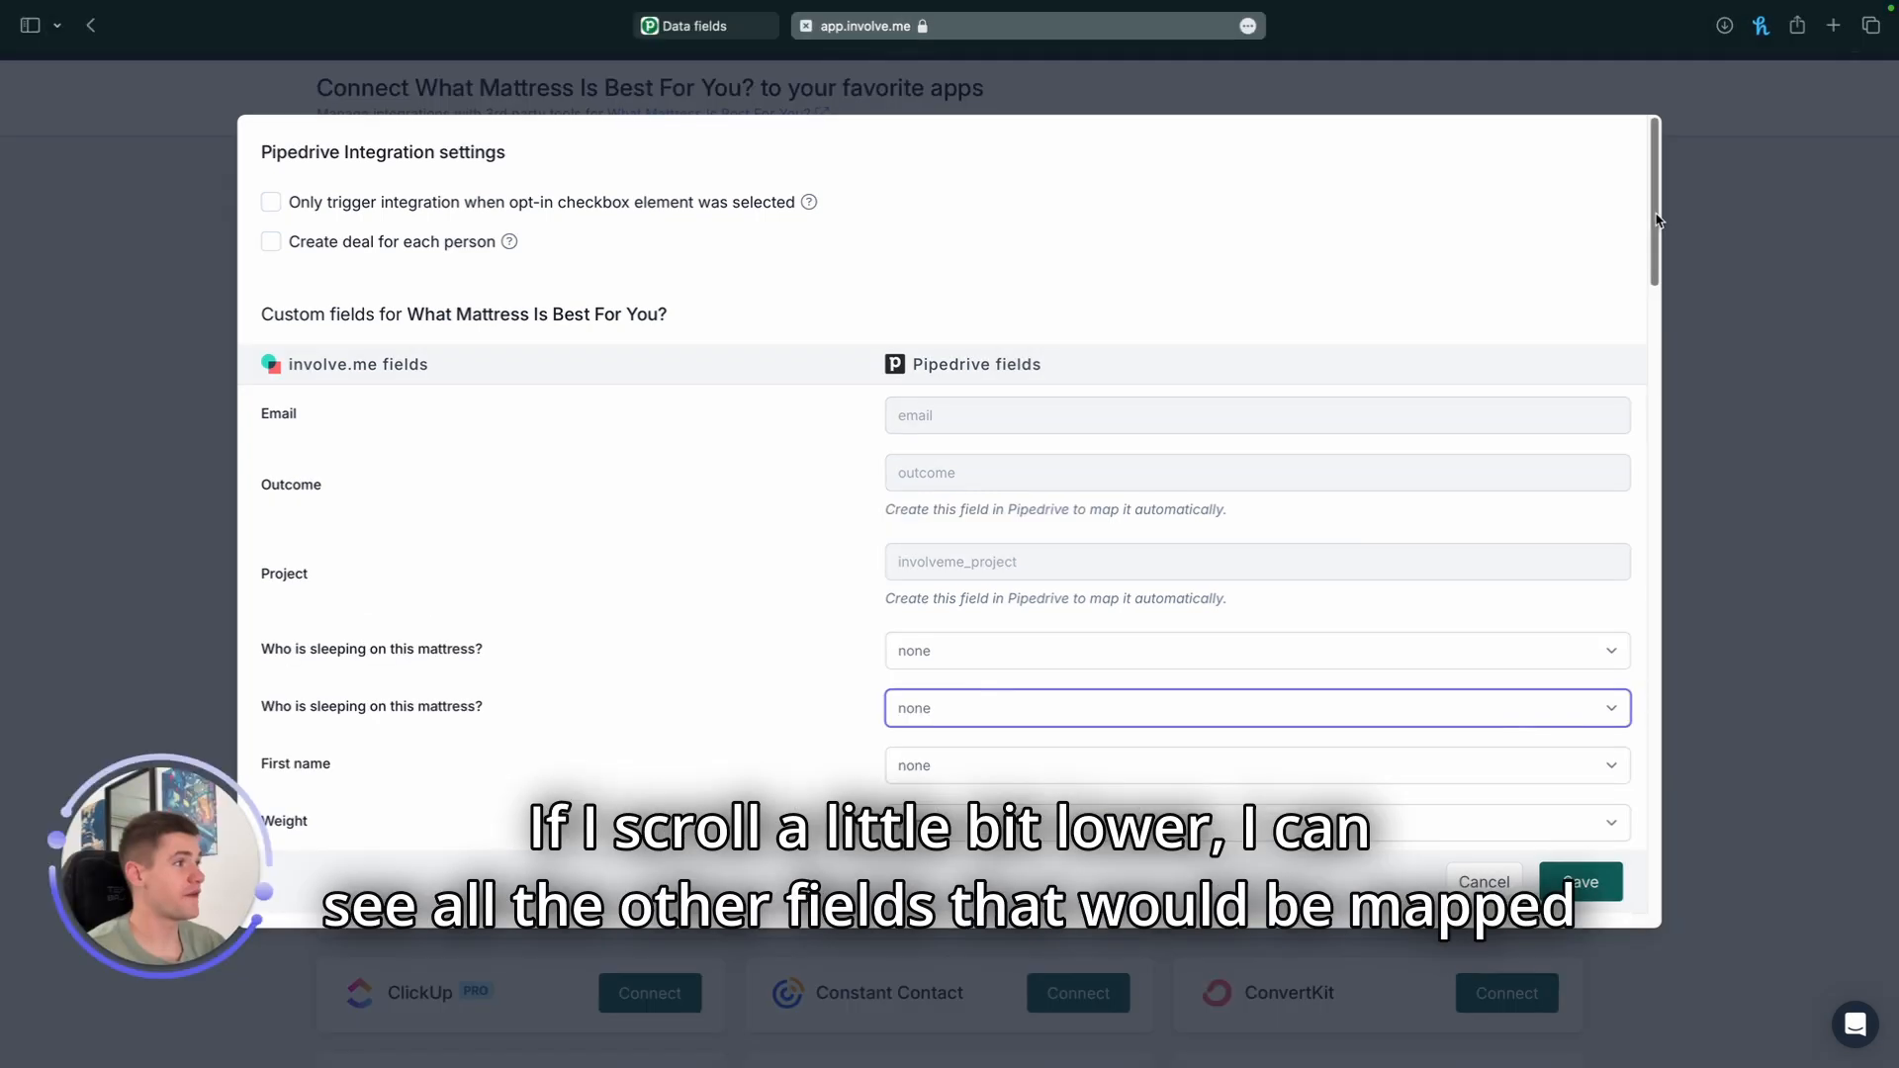
- In involve.me, examine which quiz fields map to Pipedrive automatically and which need to be mapped manually
scroll(1547, 458, down, 10)
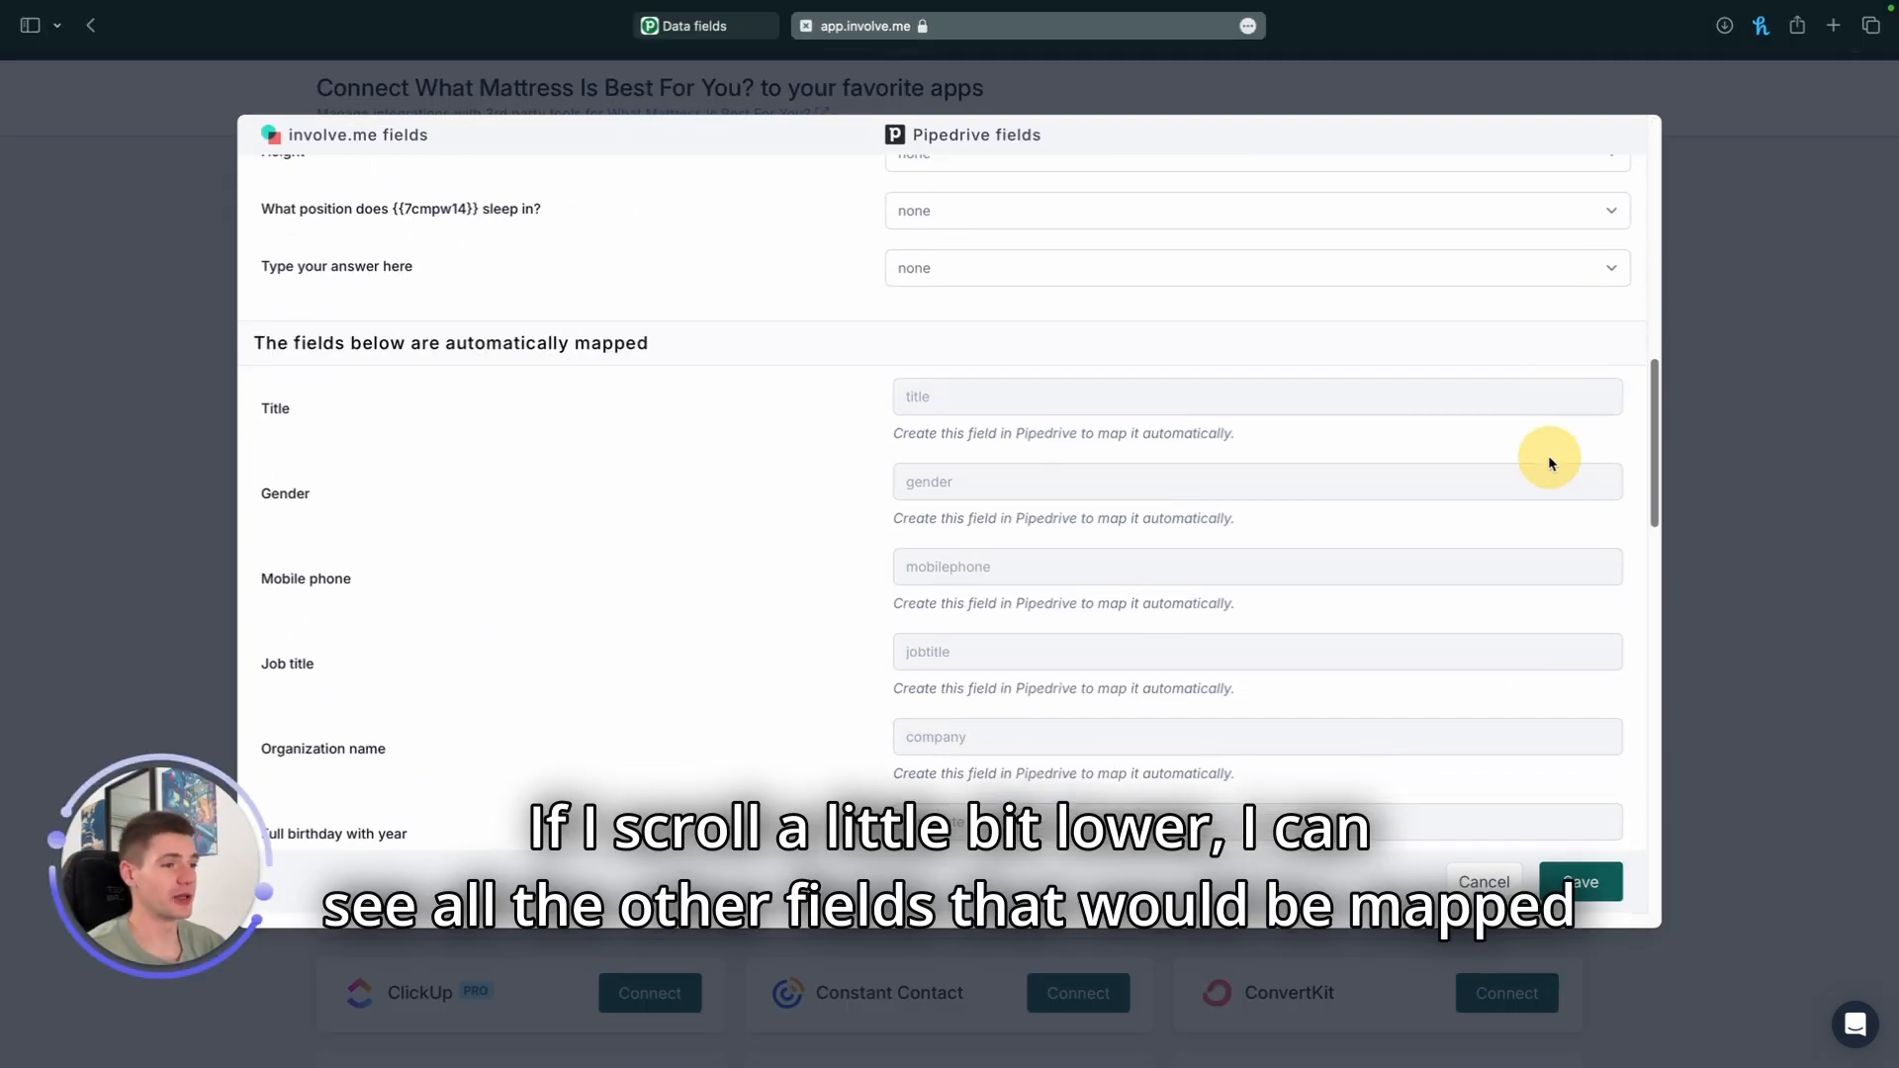
scroll(1511, 522, up, 5)
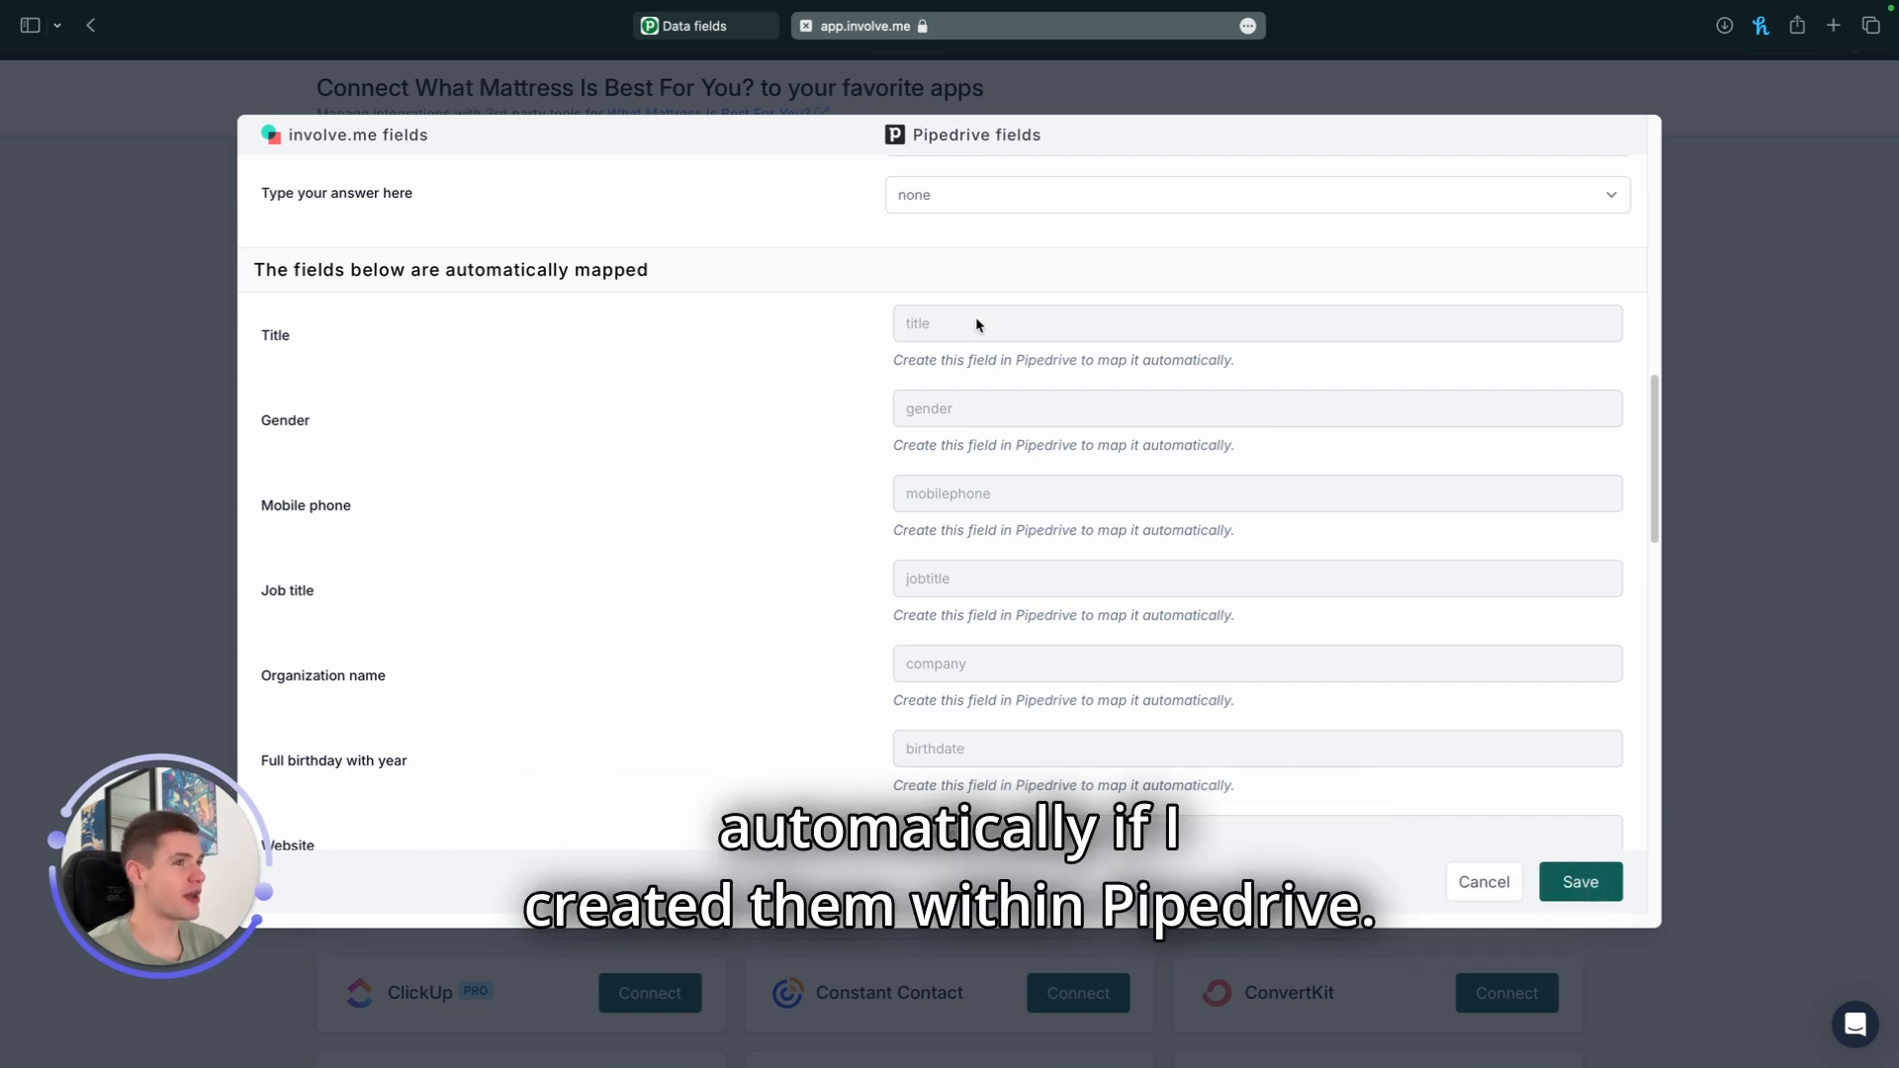
mouse_move(975, 323)
scroll(768, 621, down, 10)
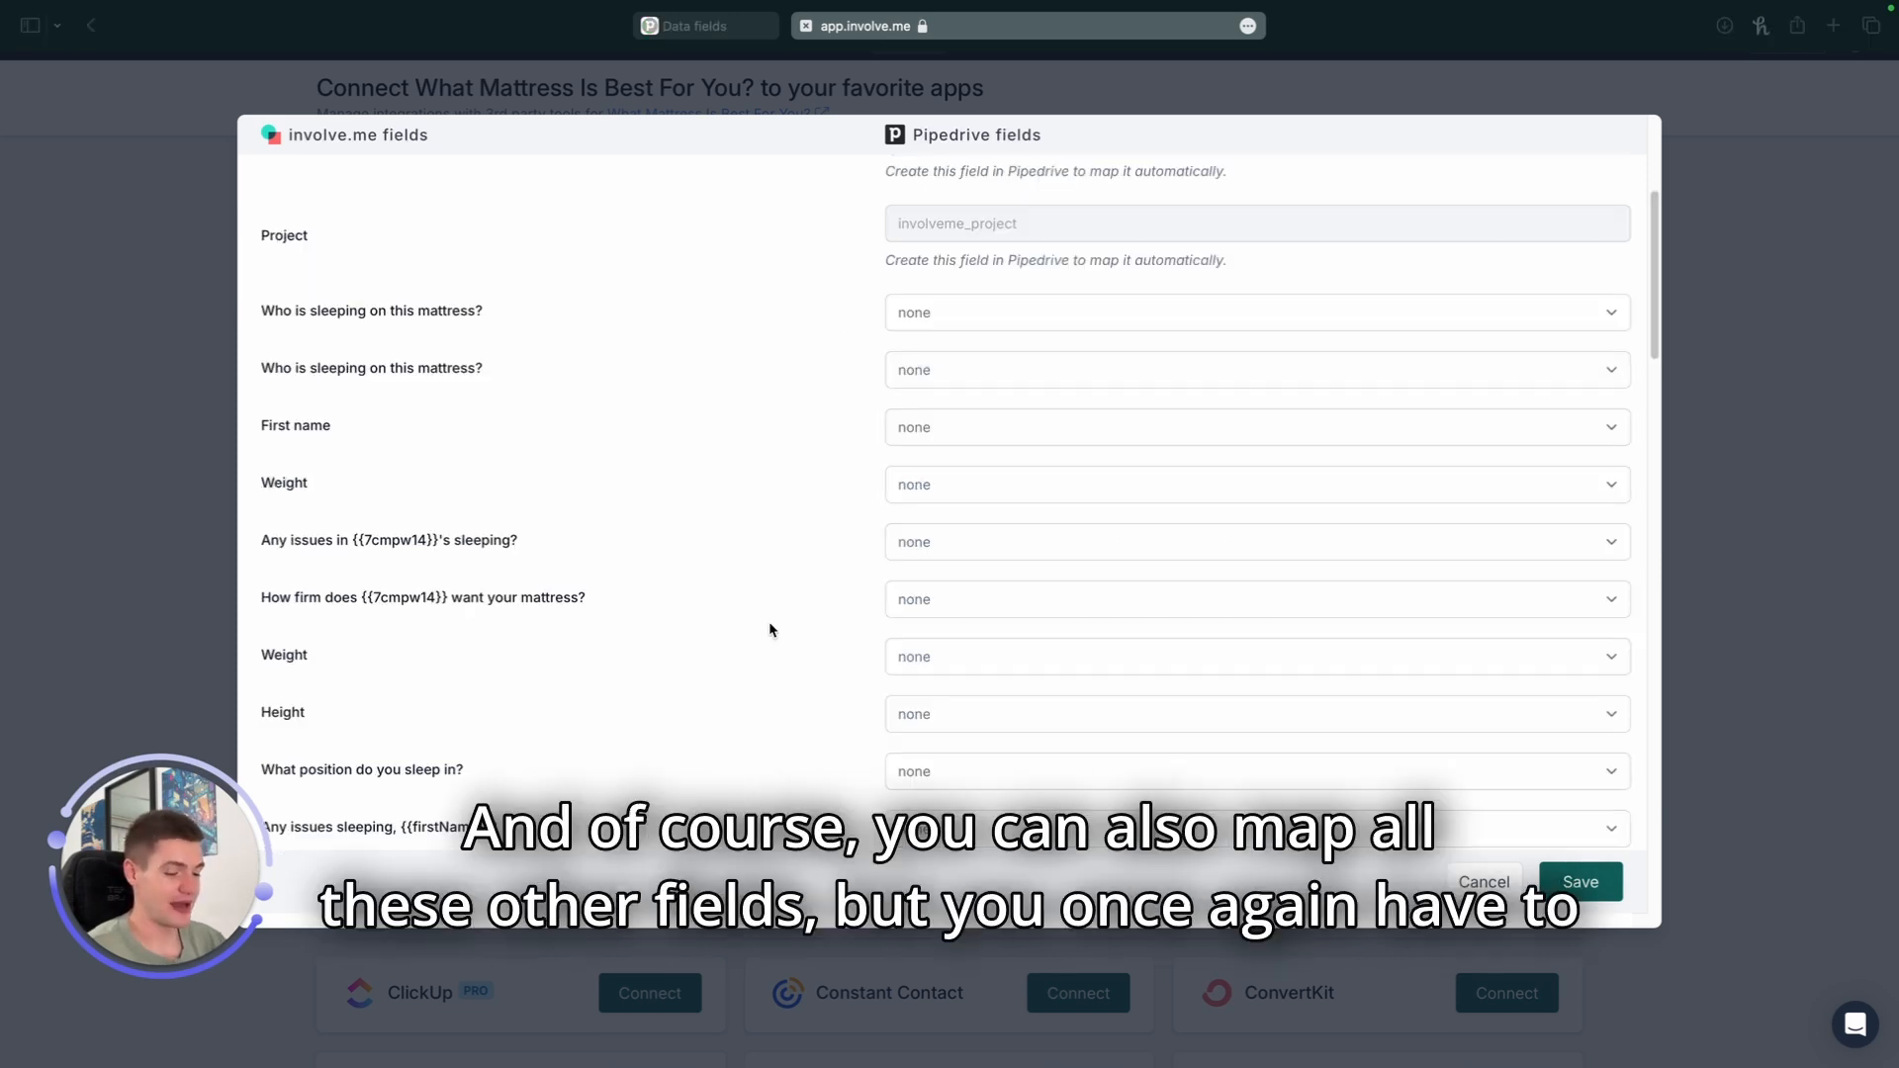
drag(697, 307, 672, 774)
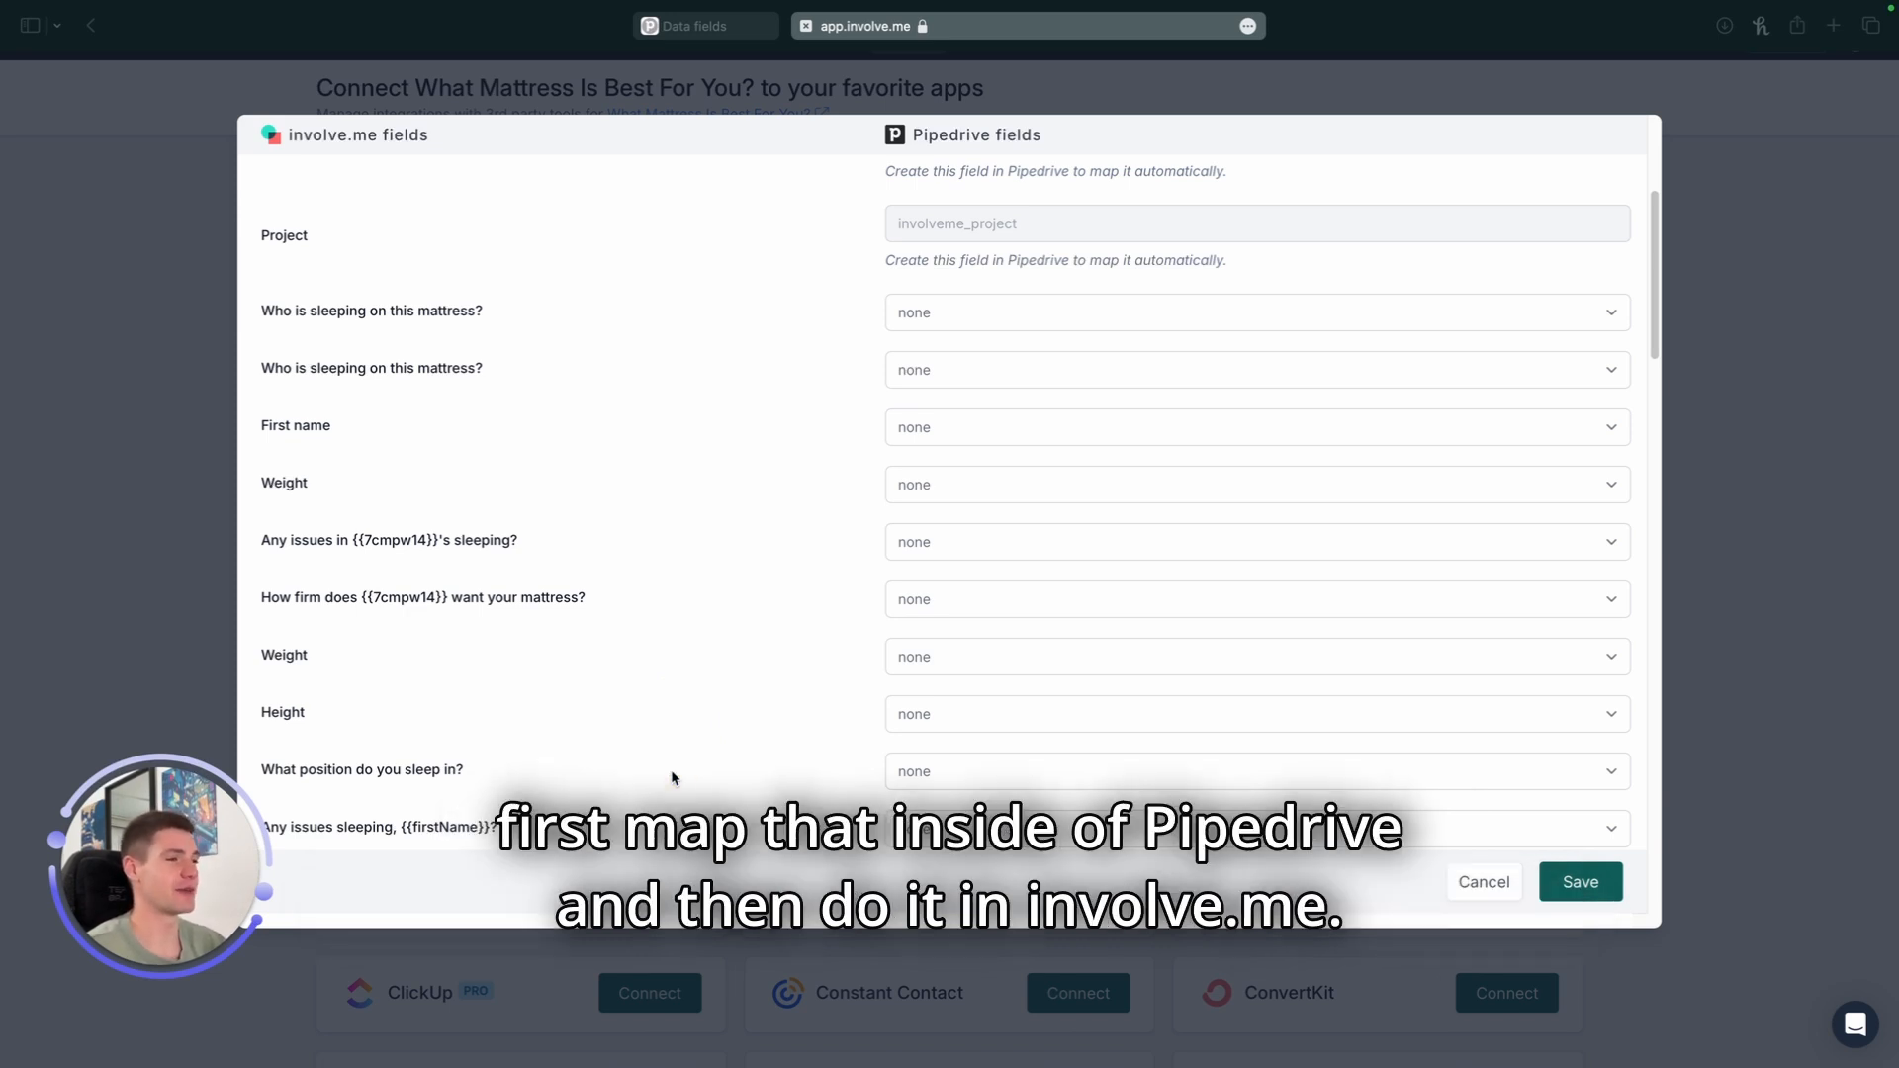
scroll(839, 458, up, 5)
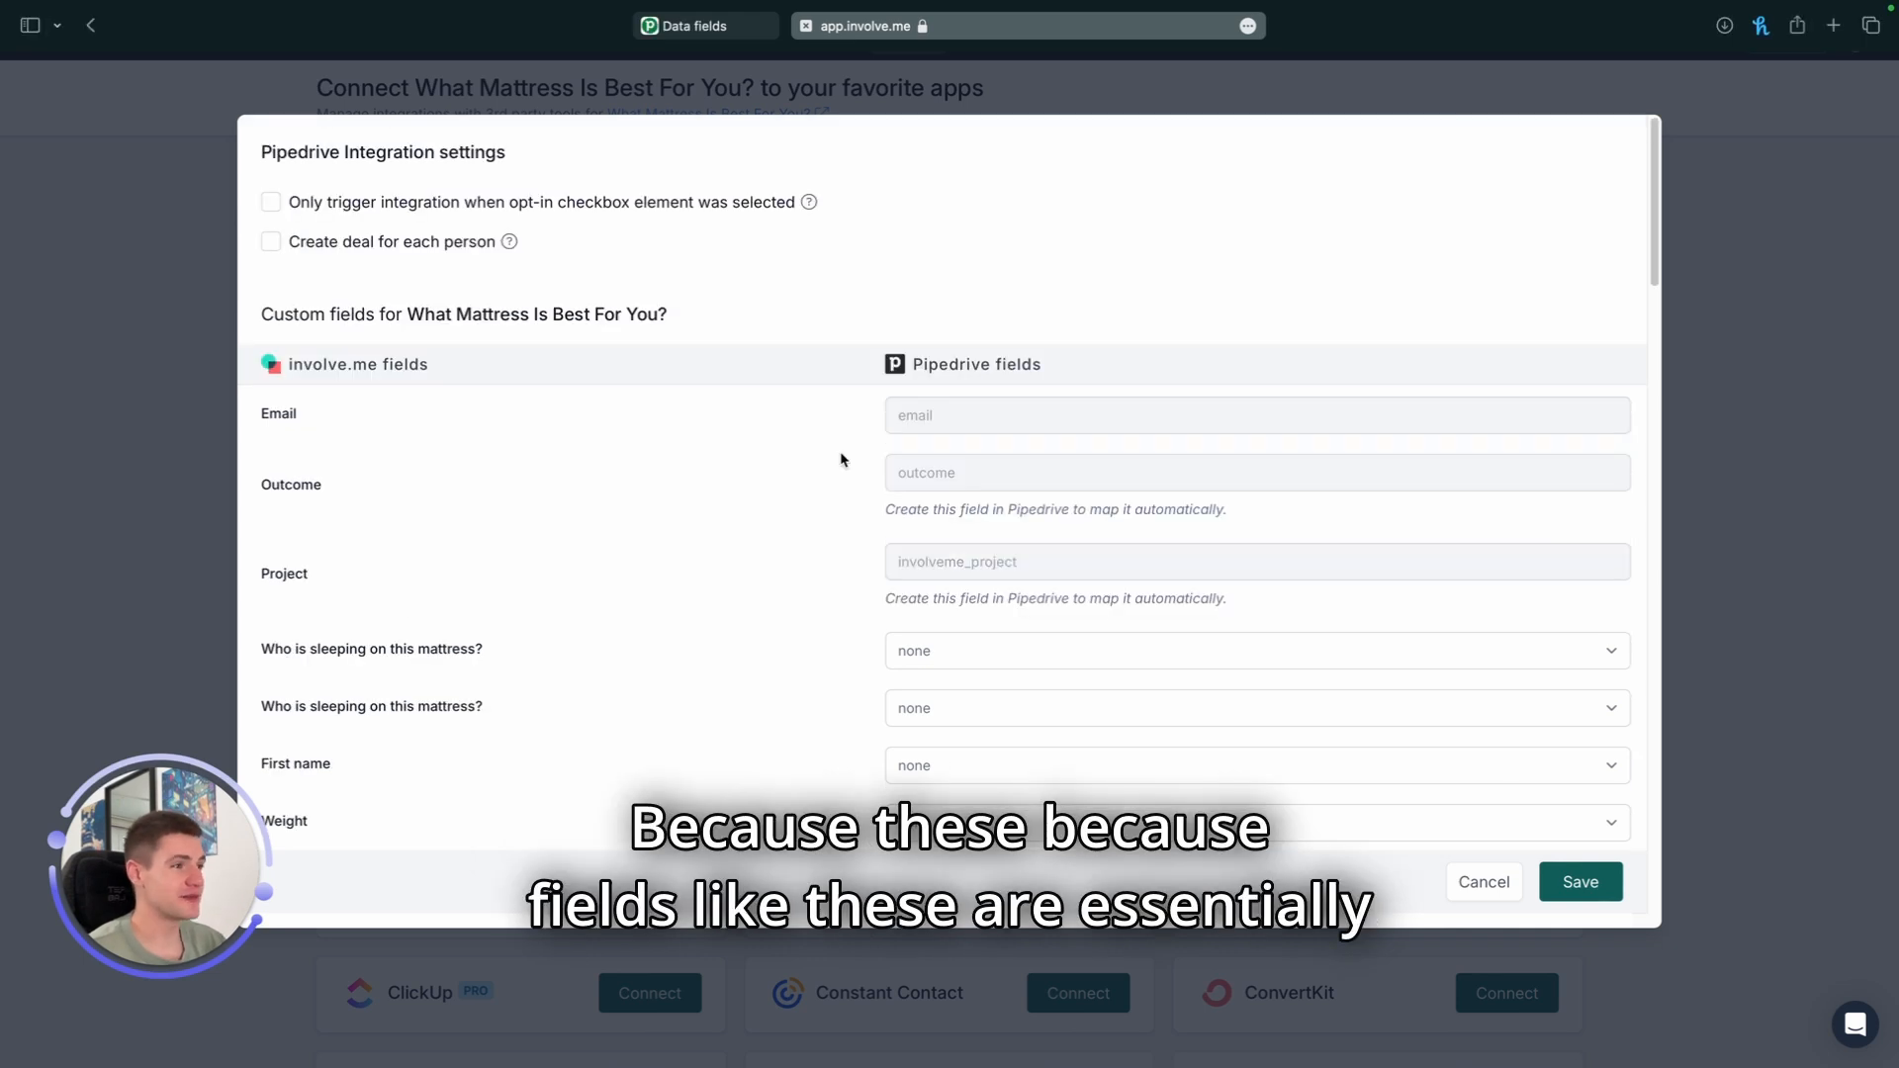
drag(840, 453, 861, 595)
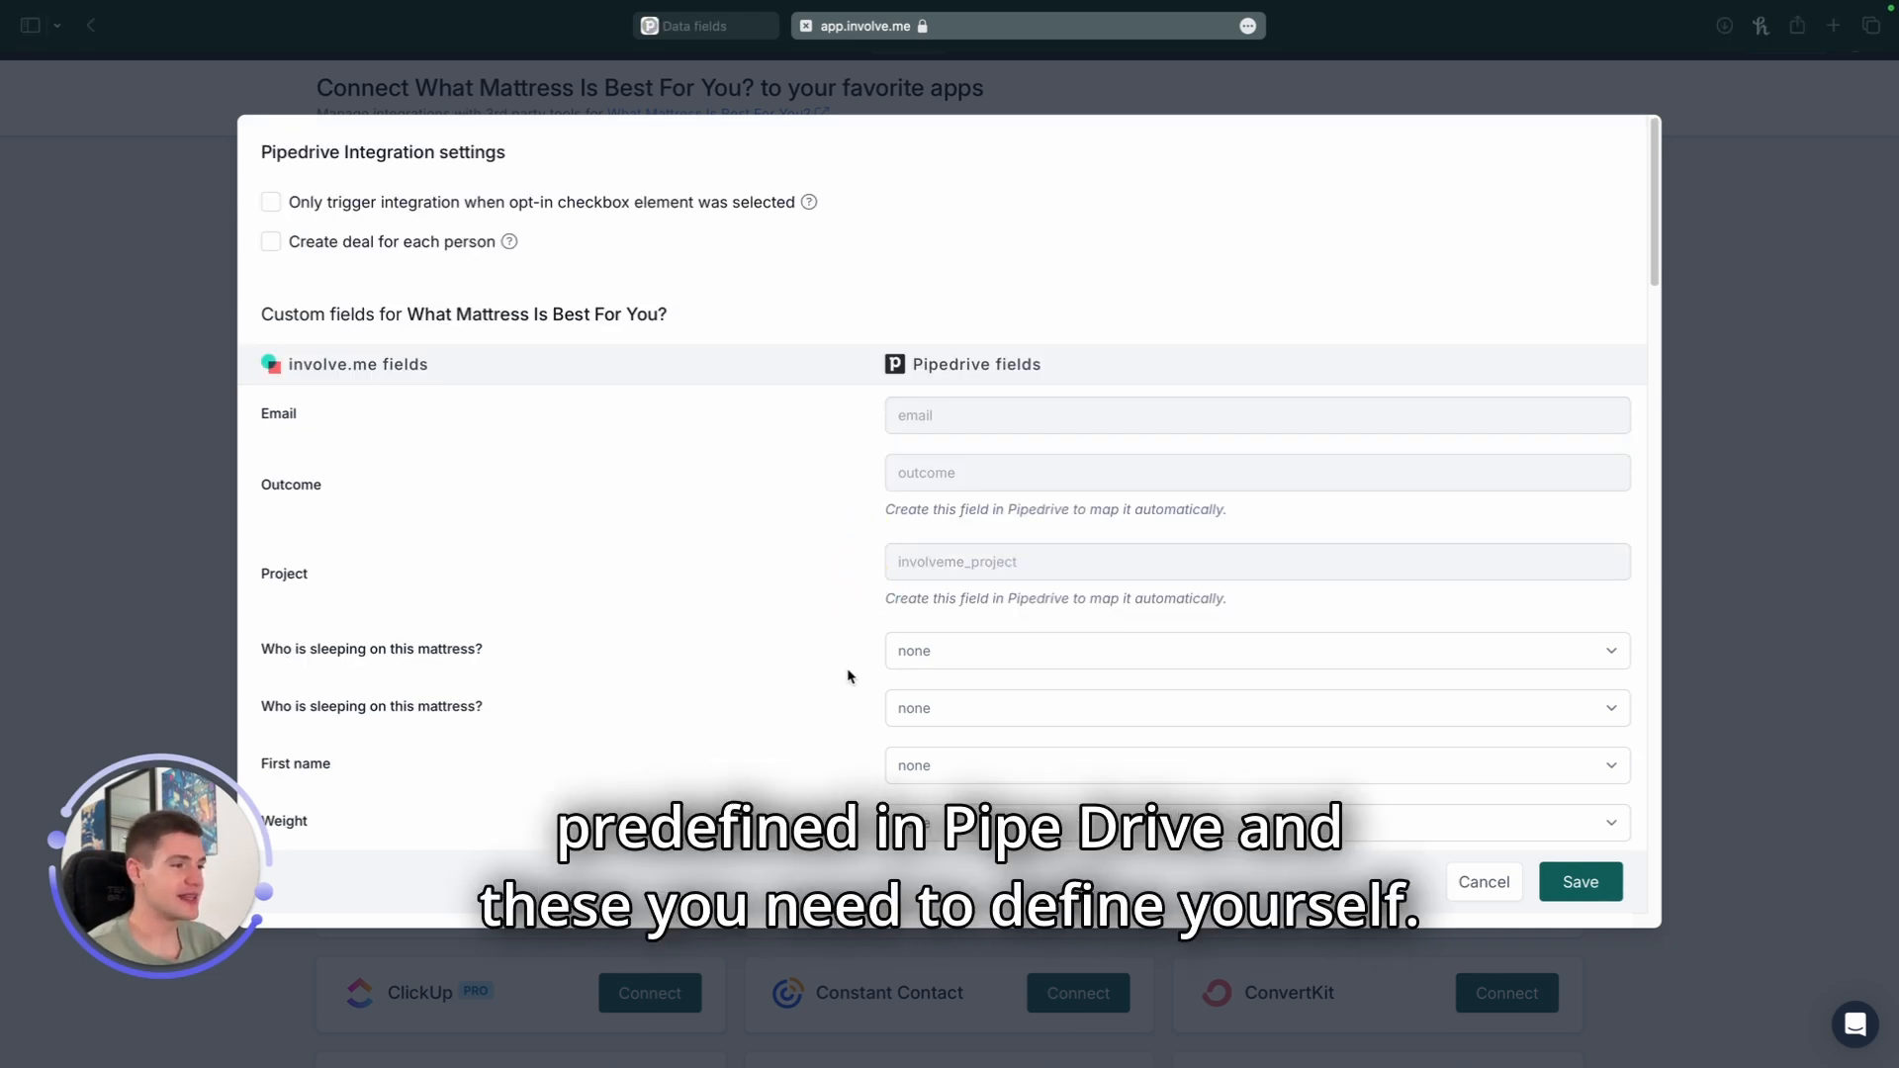
drag(851, 655, 850, 797)
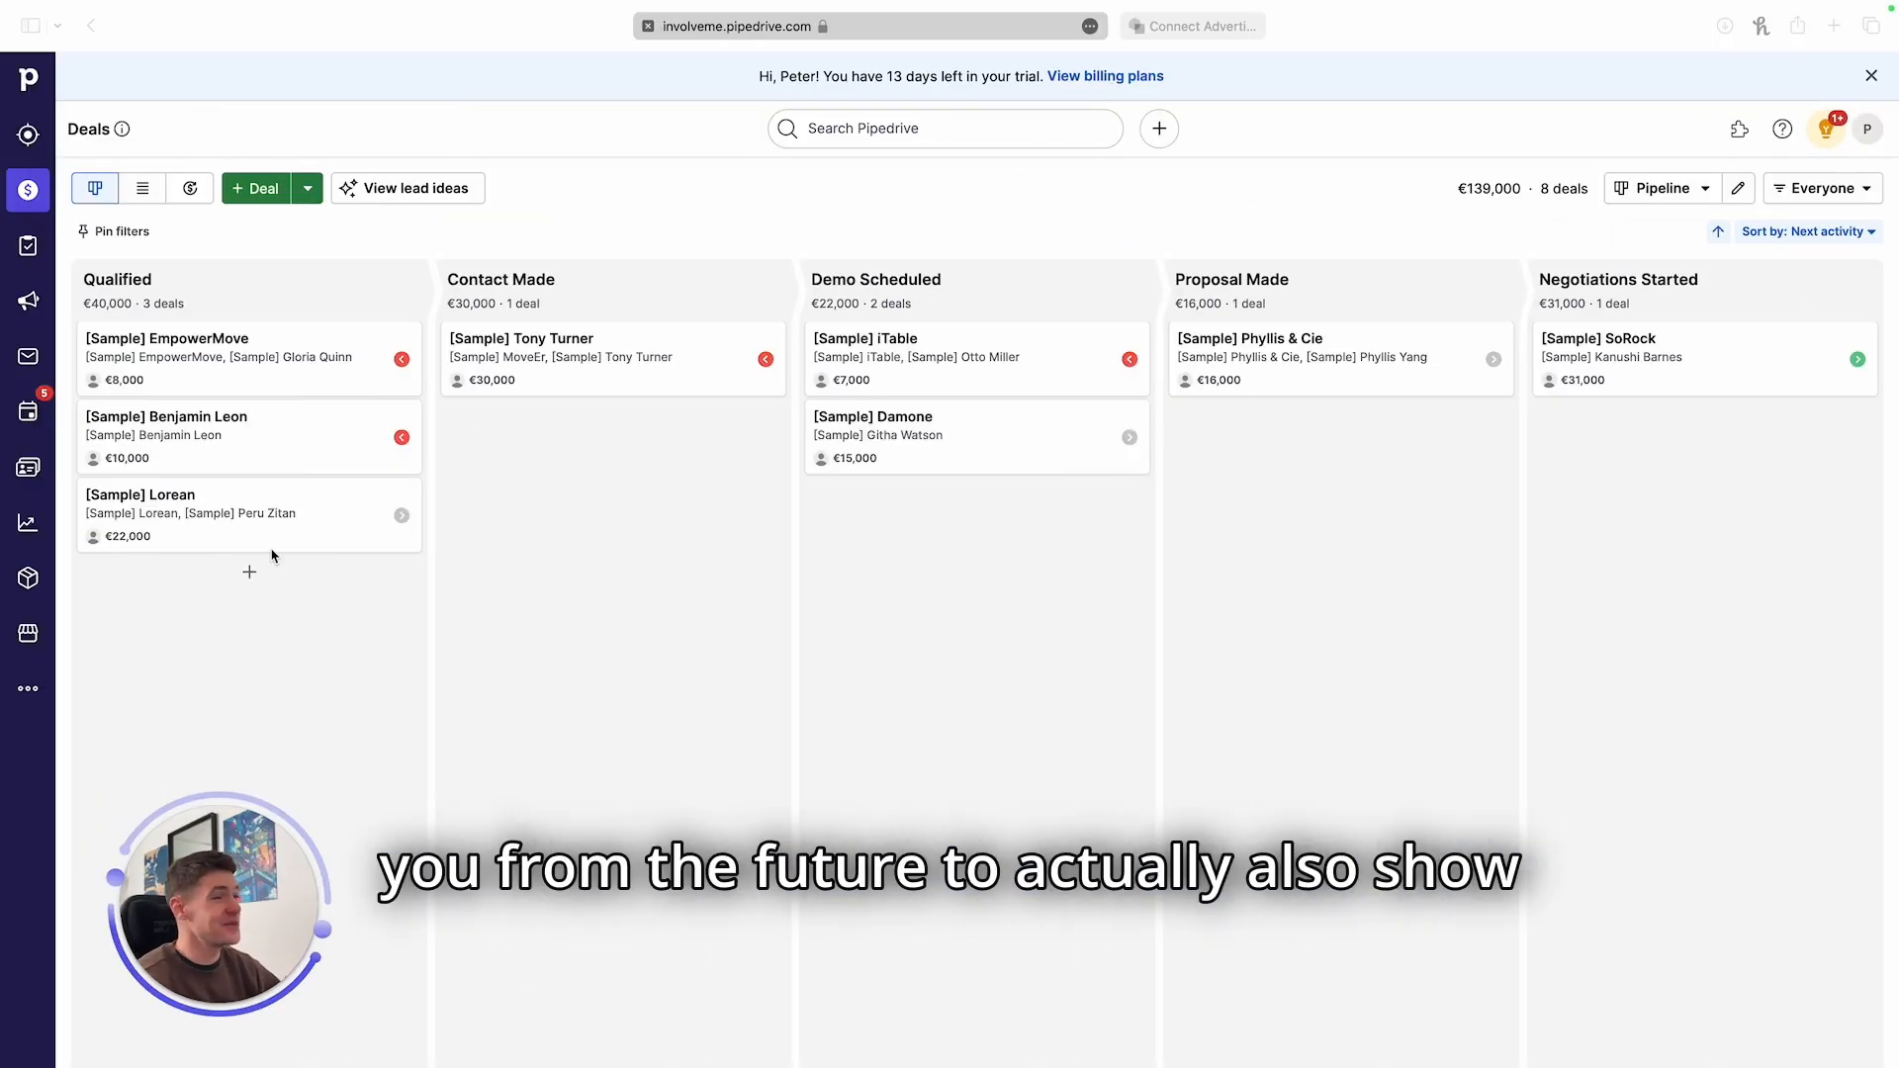
- In Pipedrive, open the Person data fields within the company settings
click(419, 147)
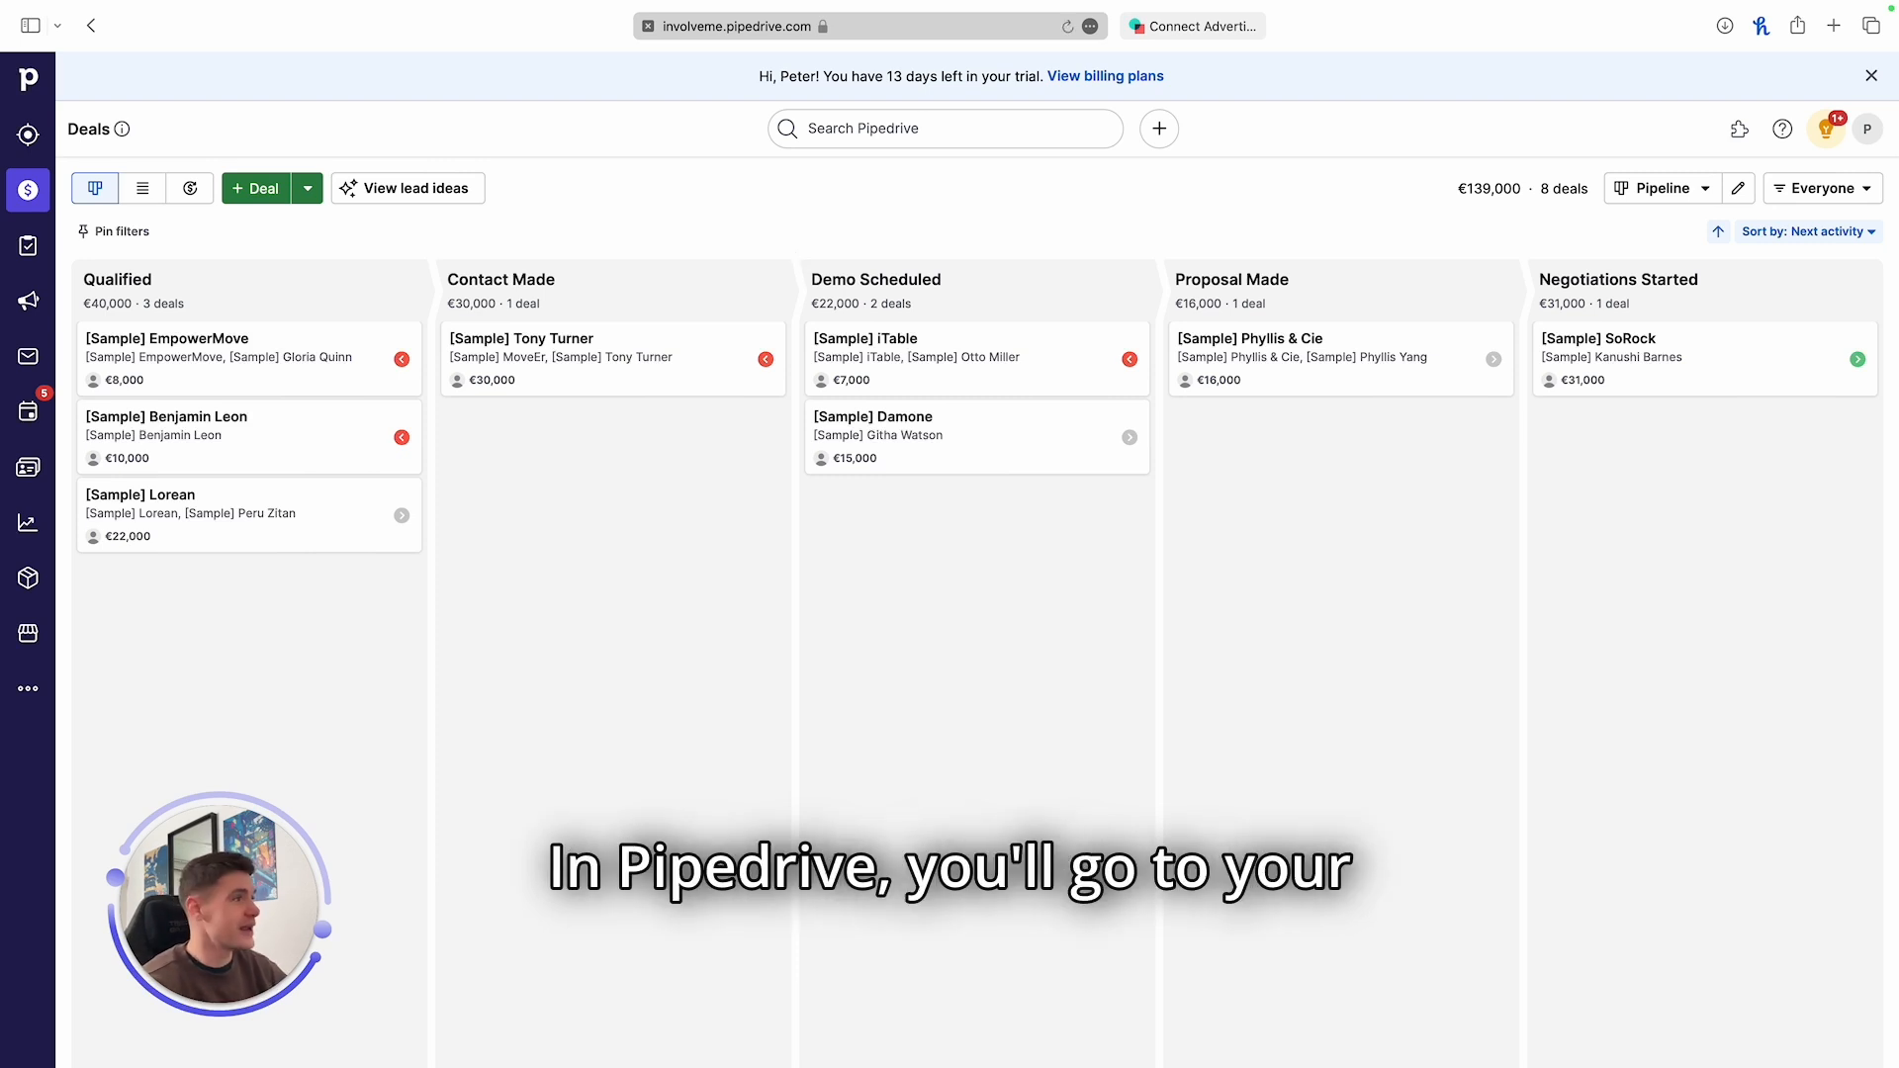
click(1863, 132)
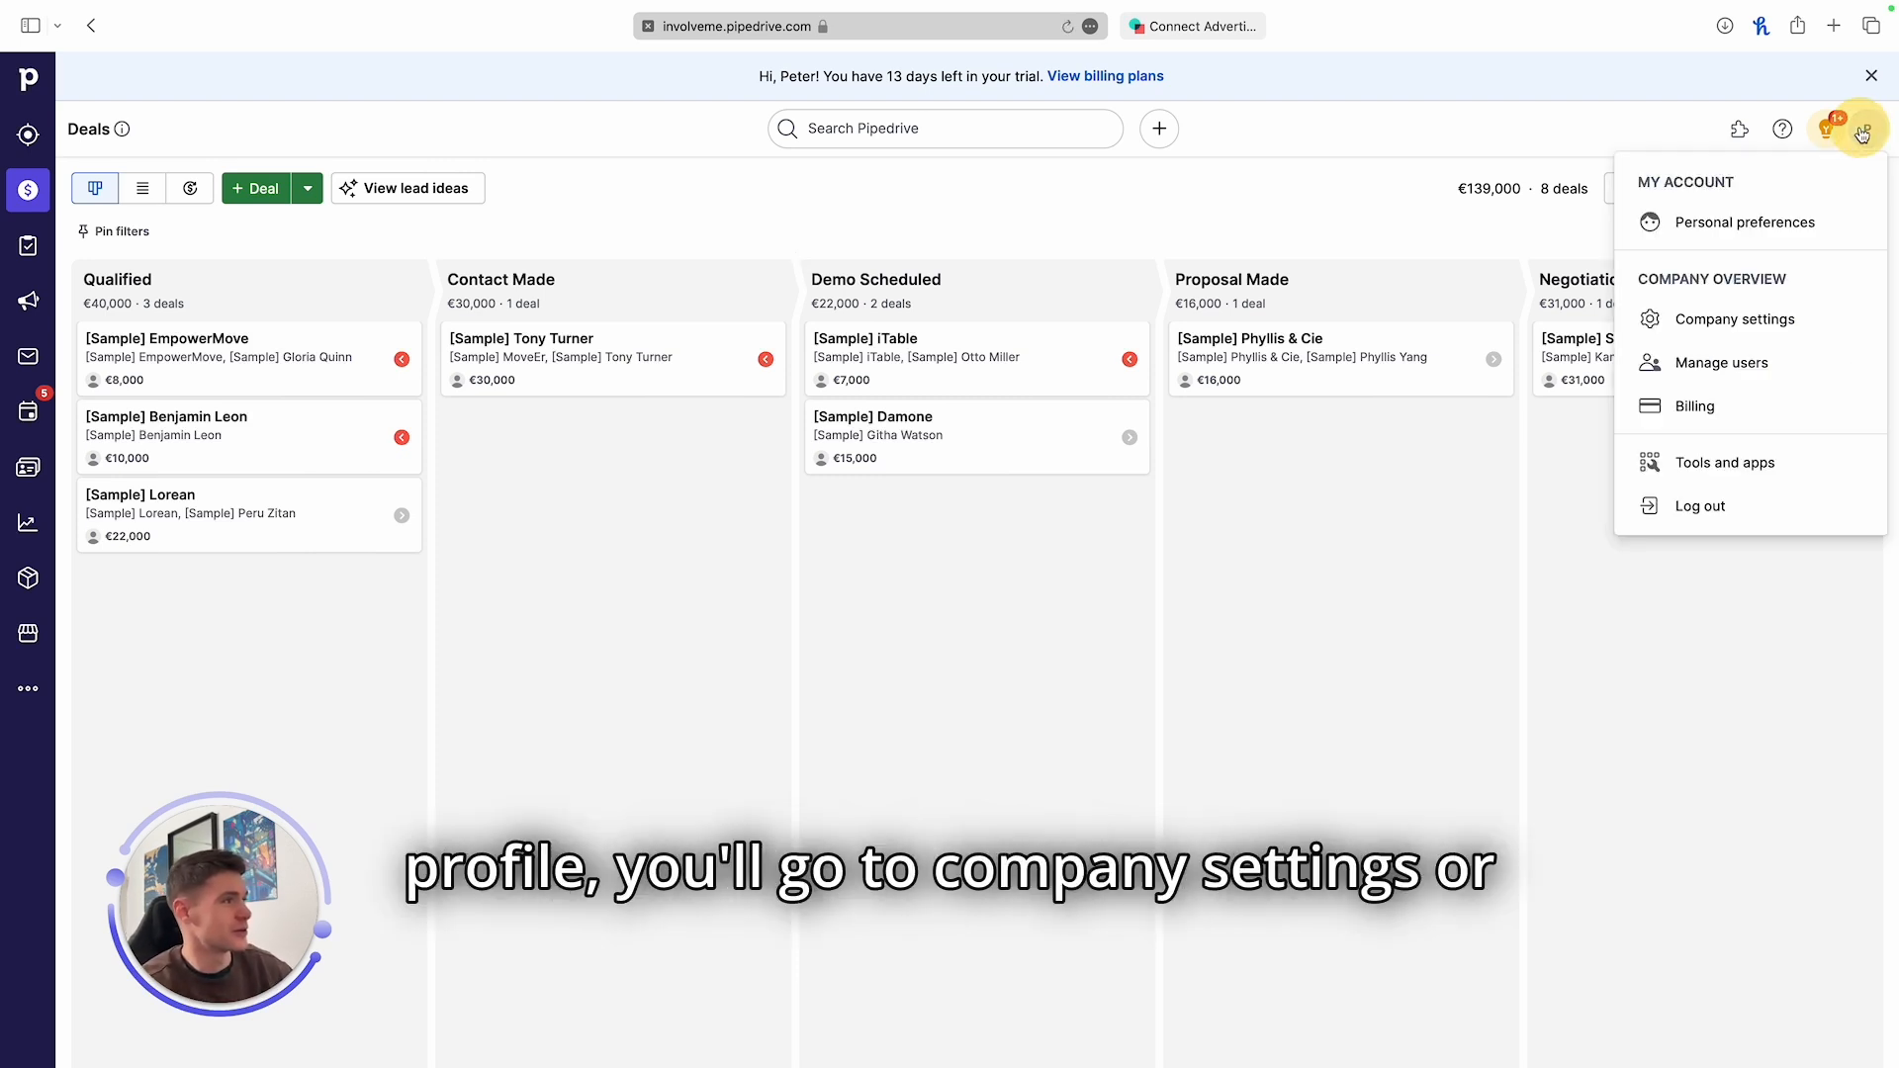
click(1714, 320)
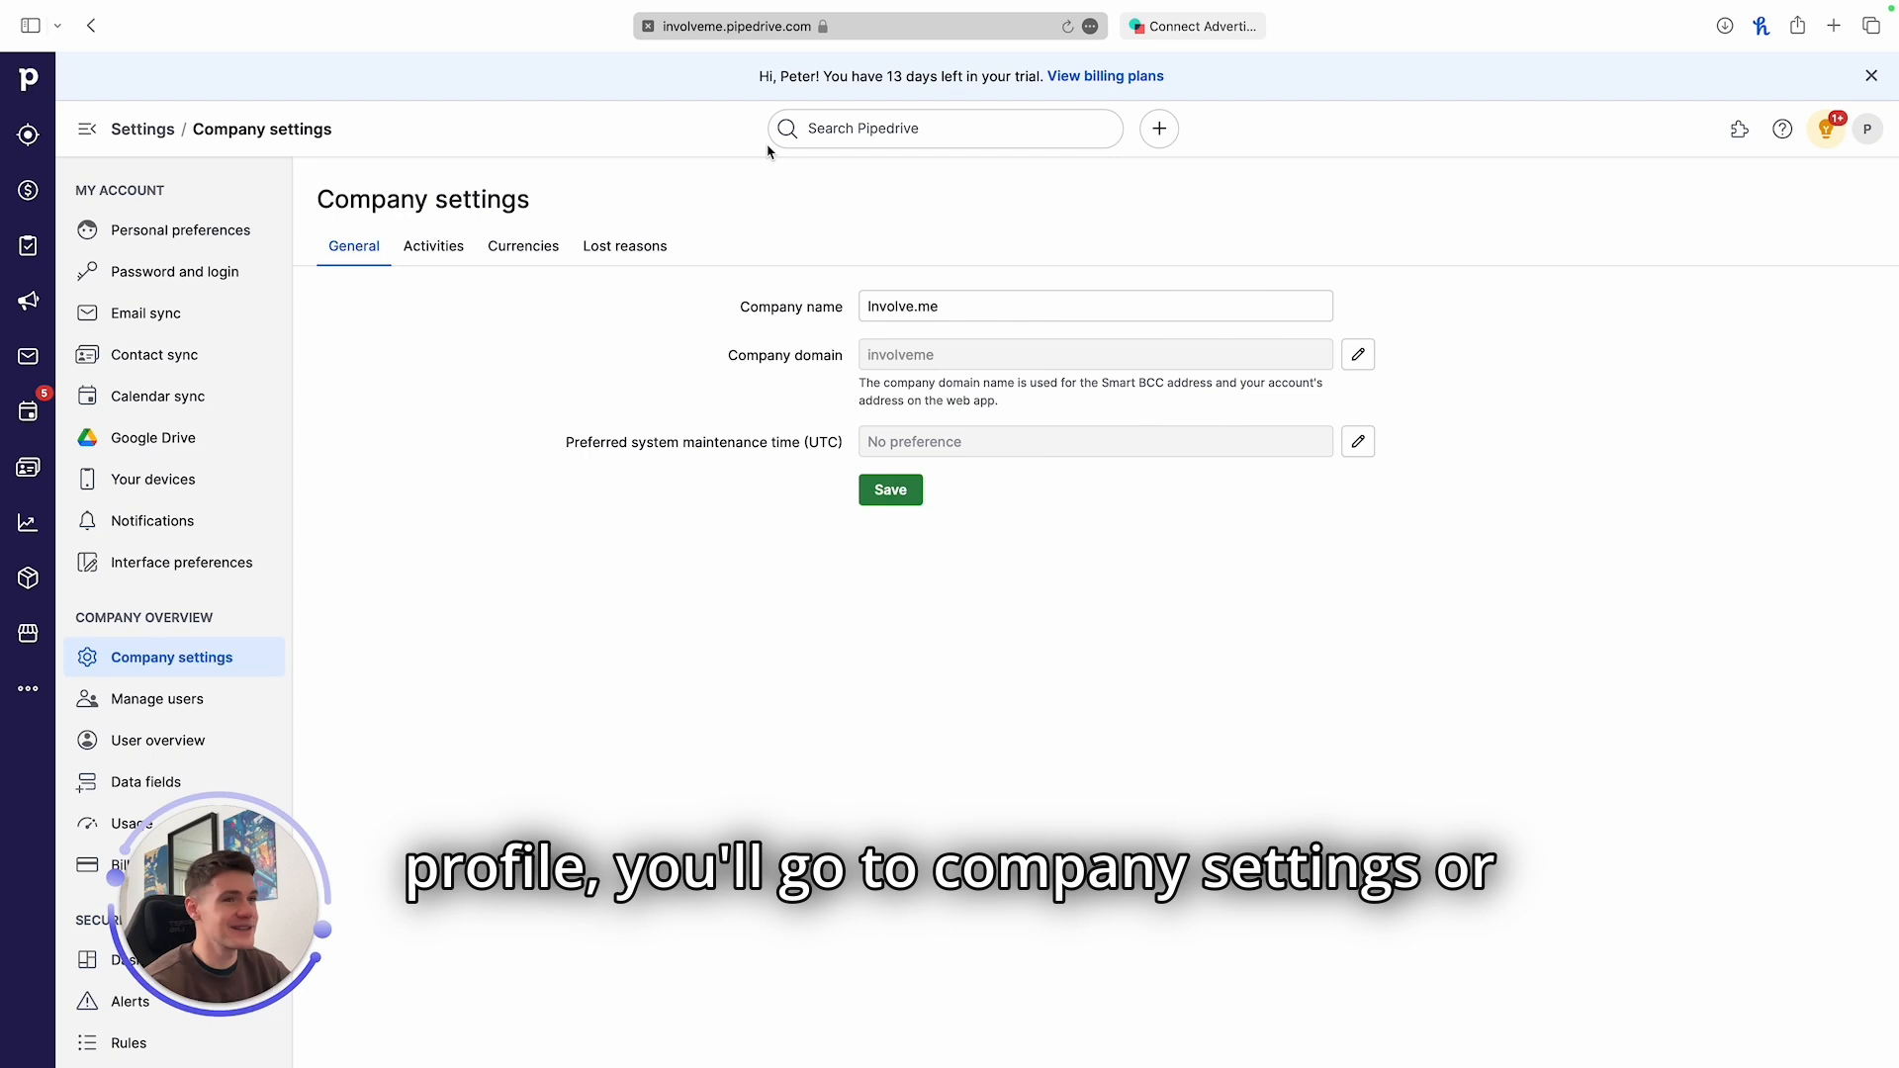
click(149, 782)
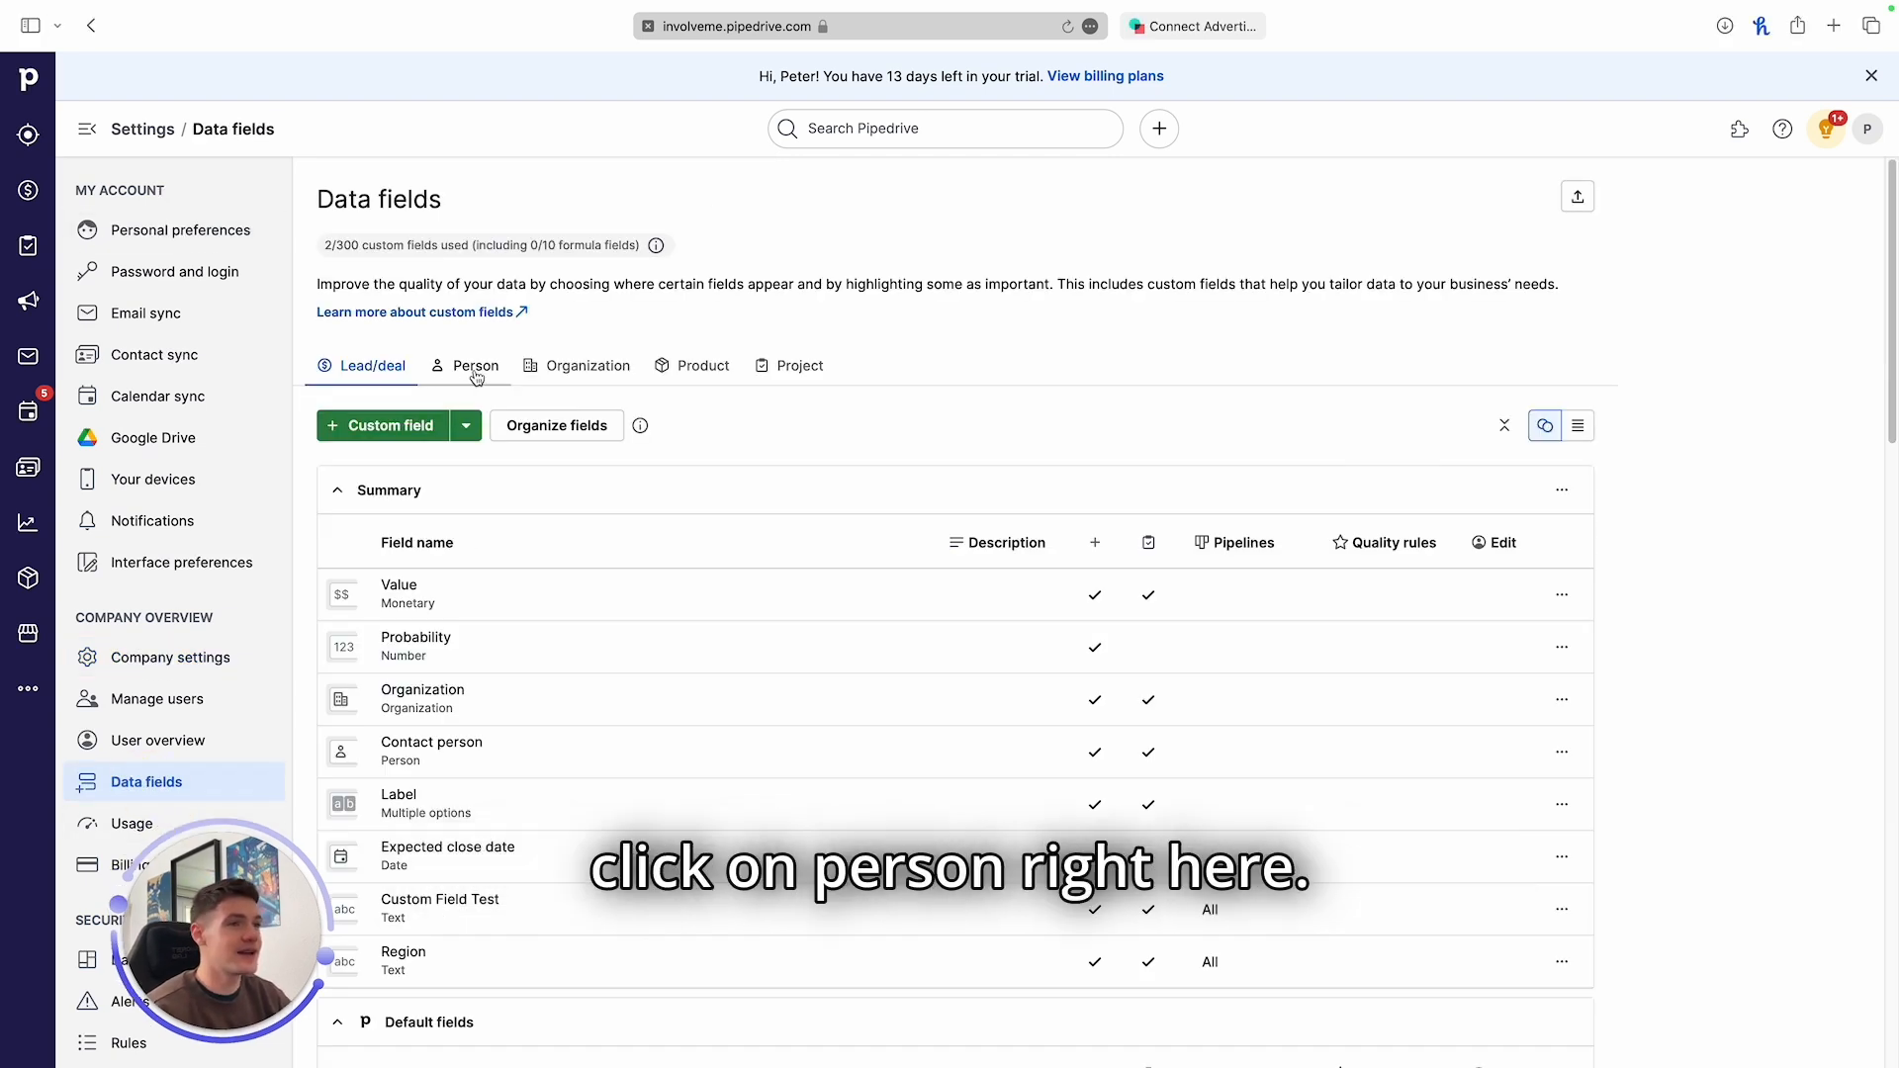
click(473, 370)
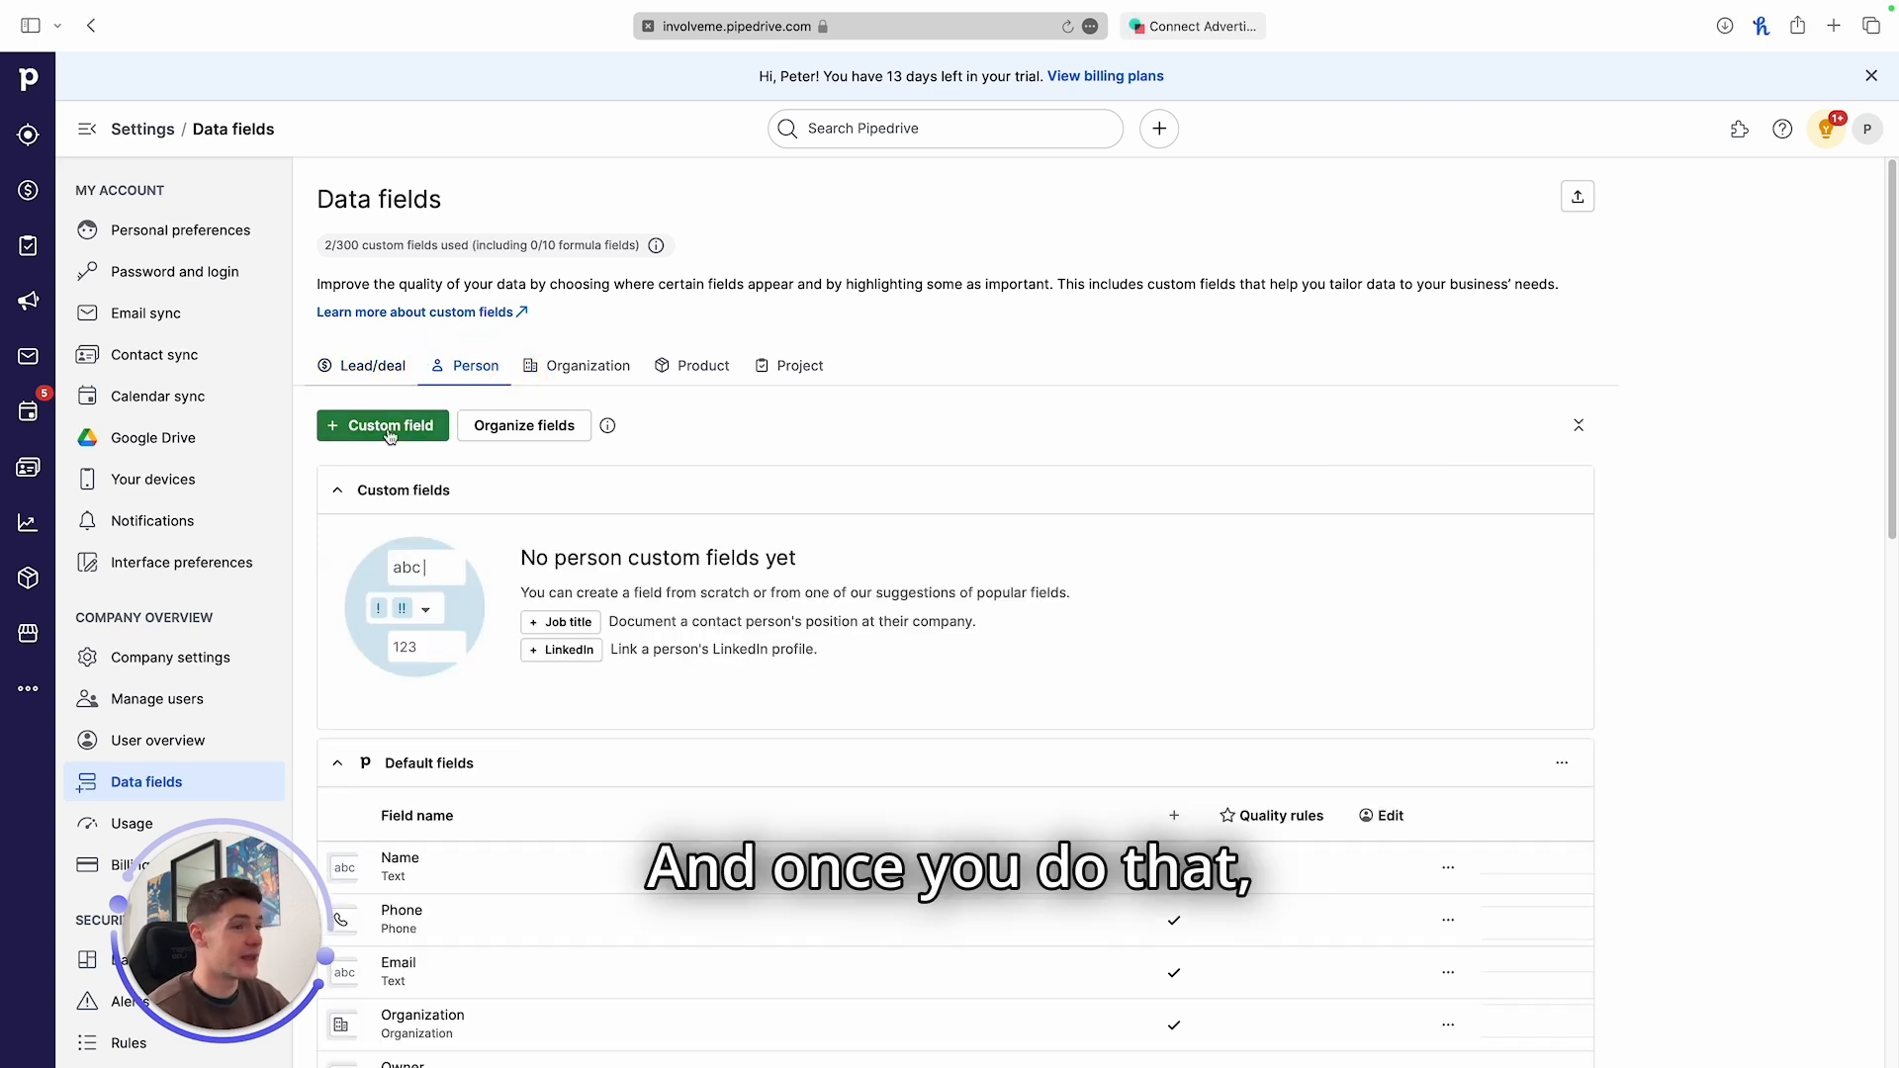
- Add a person custom field named "Custom field trial" with the field type Text and save it
click(400, 428)
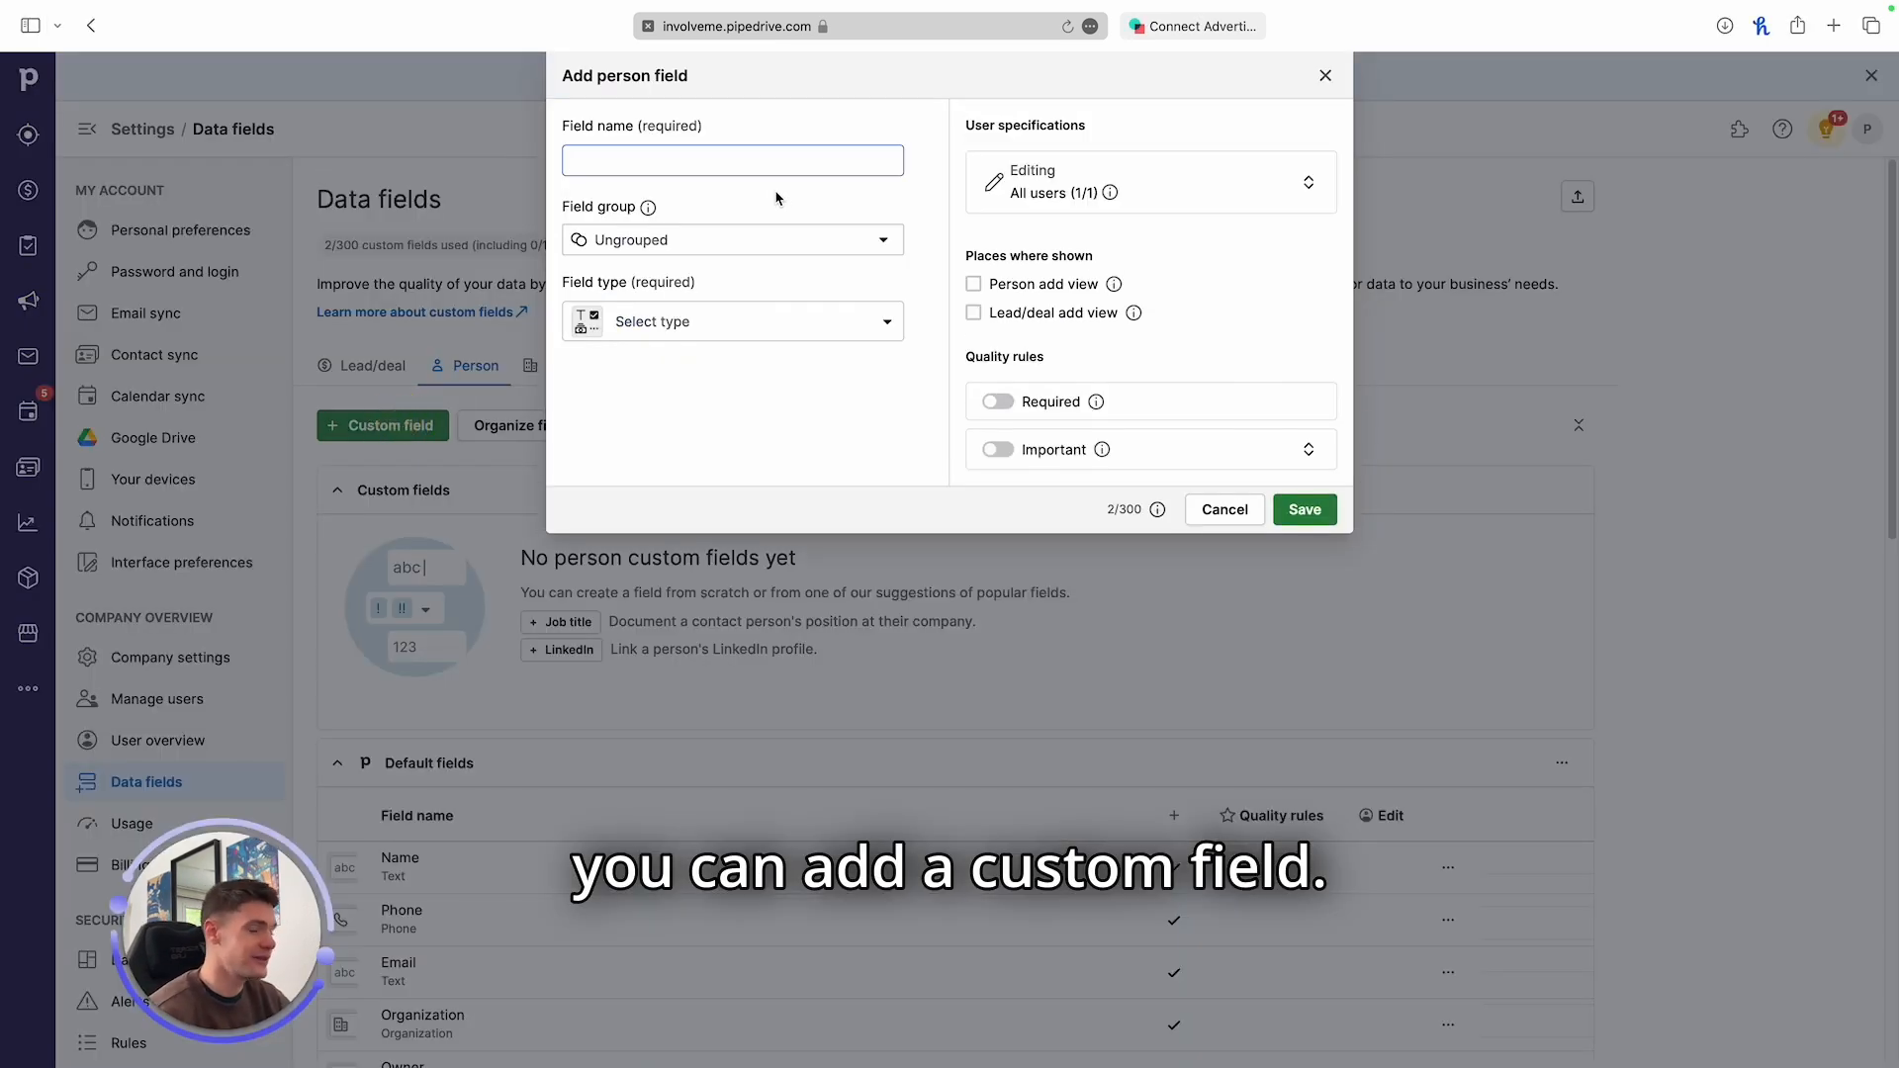
text(Custom fie)
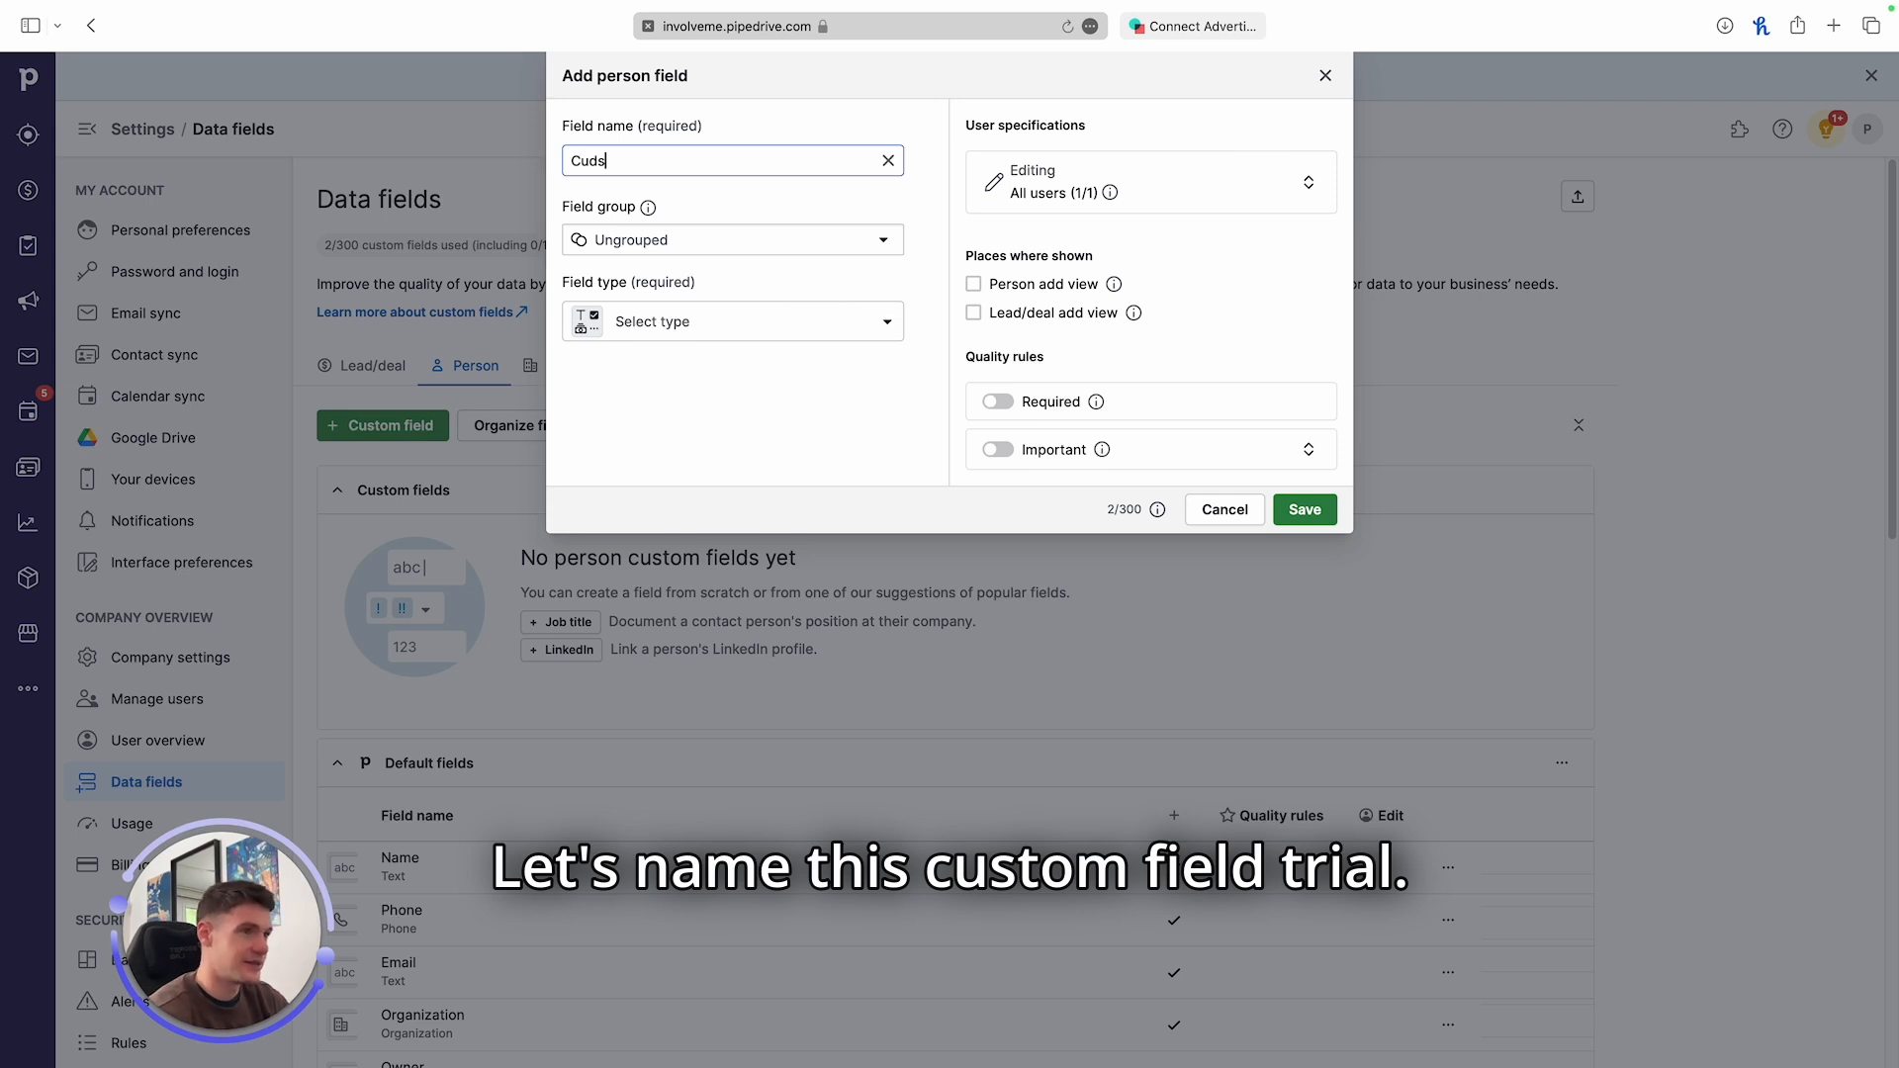
text(ld trial)
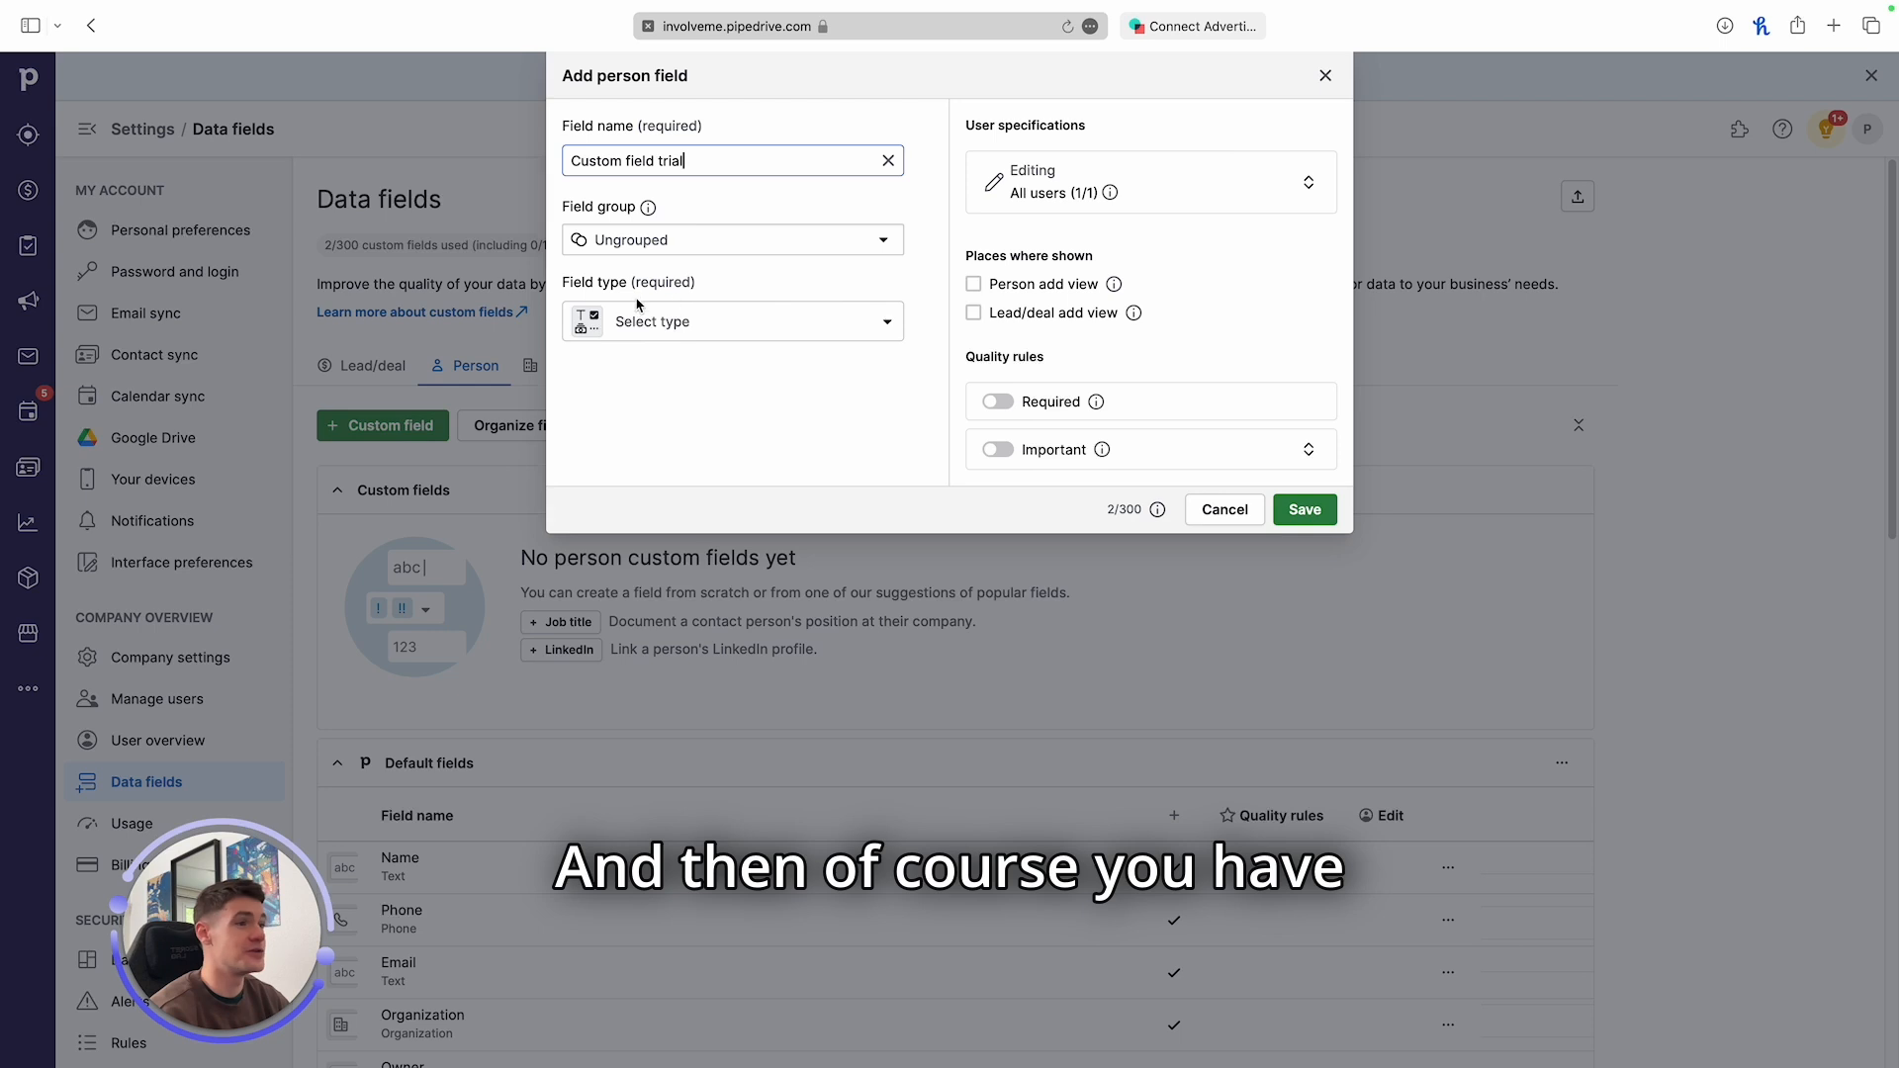
click(726, 325)
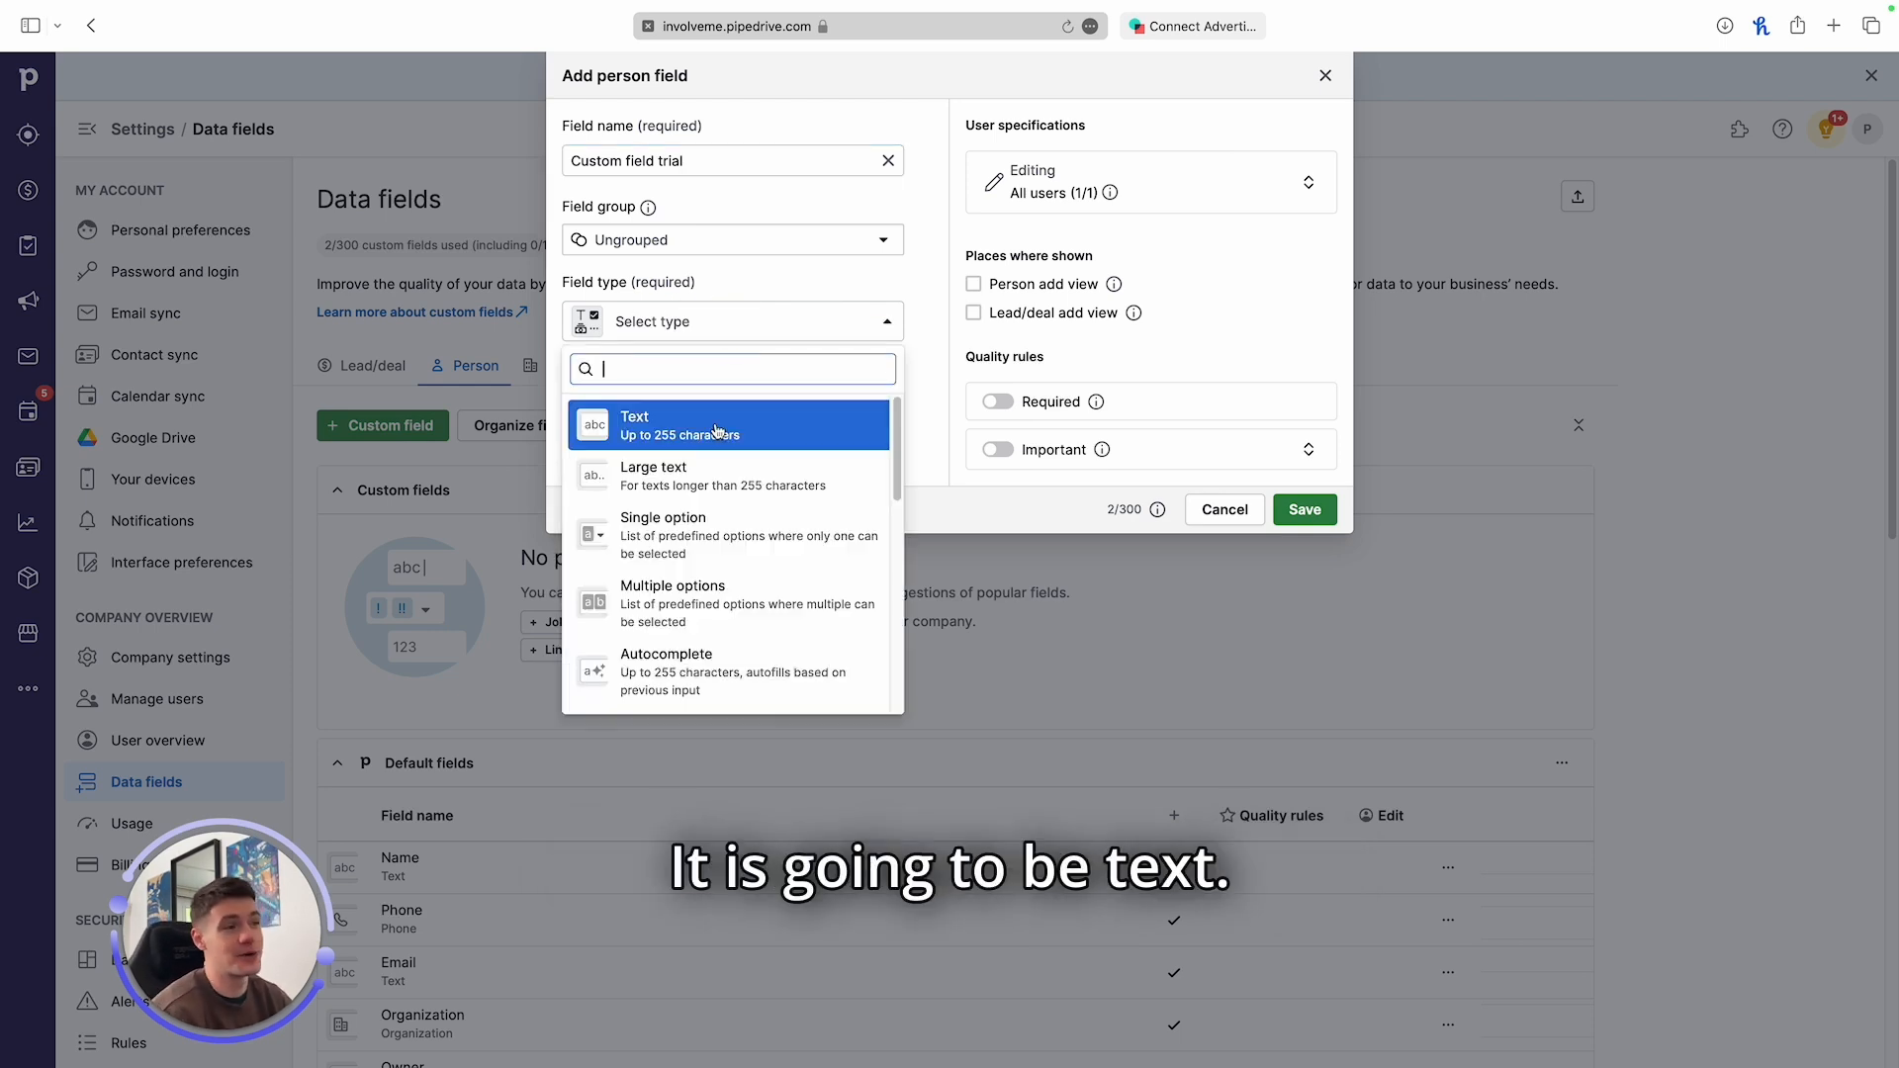
click(718, 430)
click(750, 326)
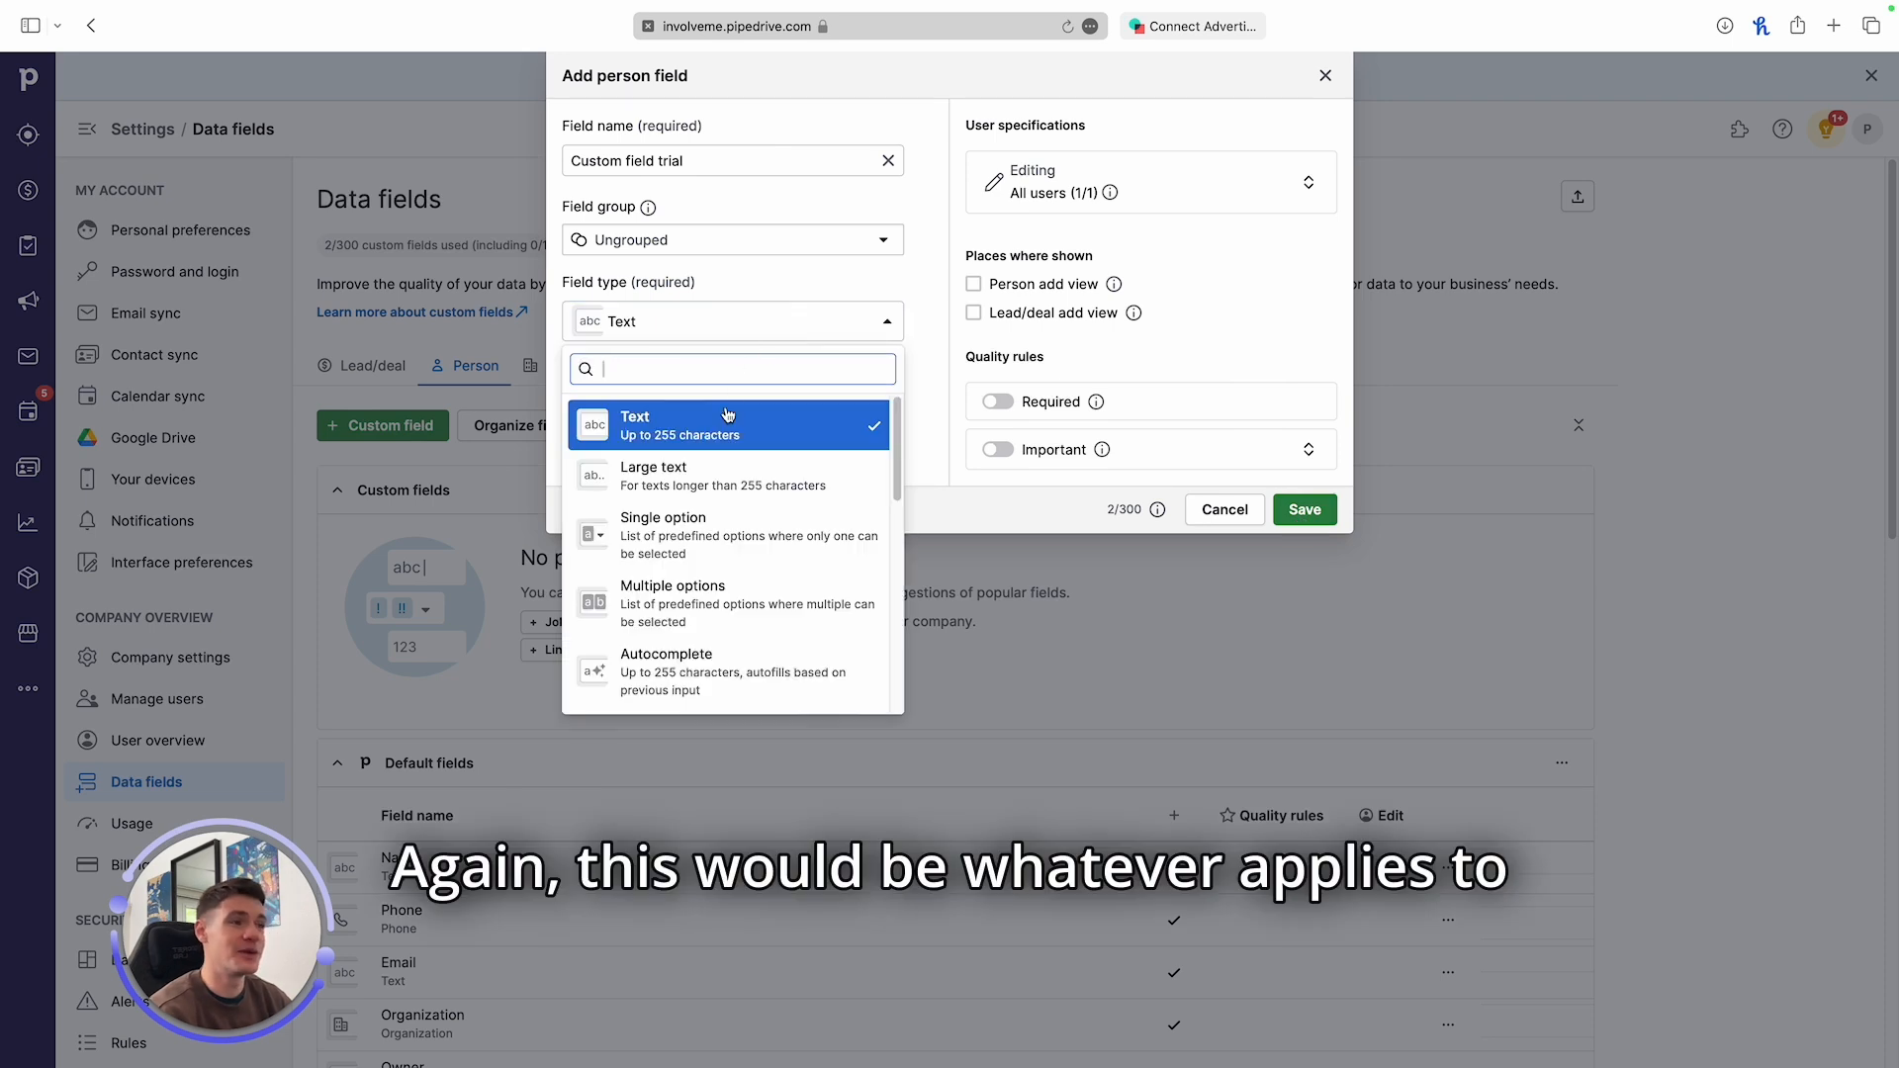
click(701, 427)
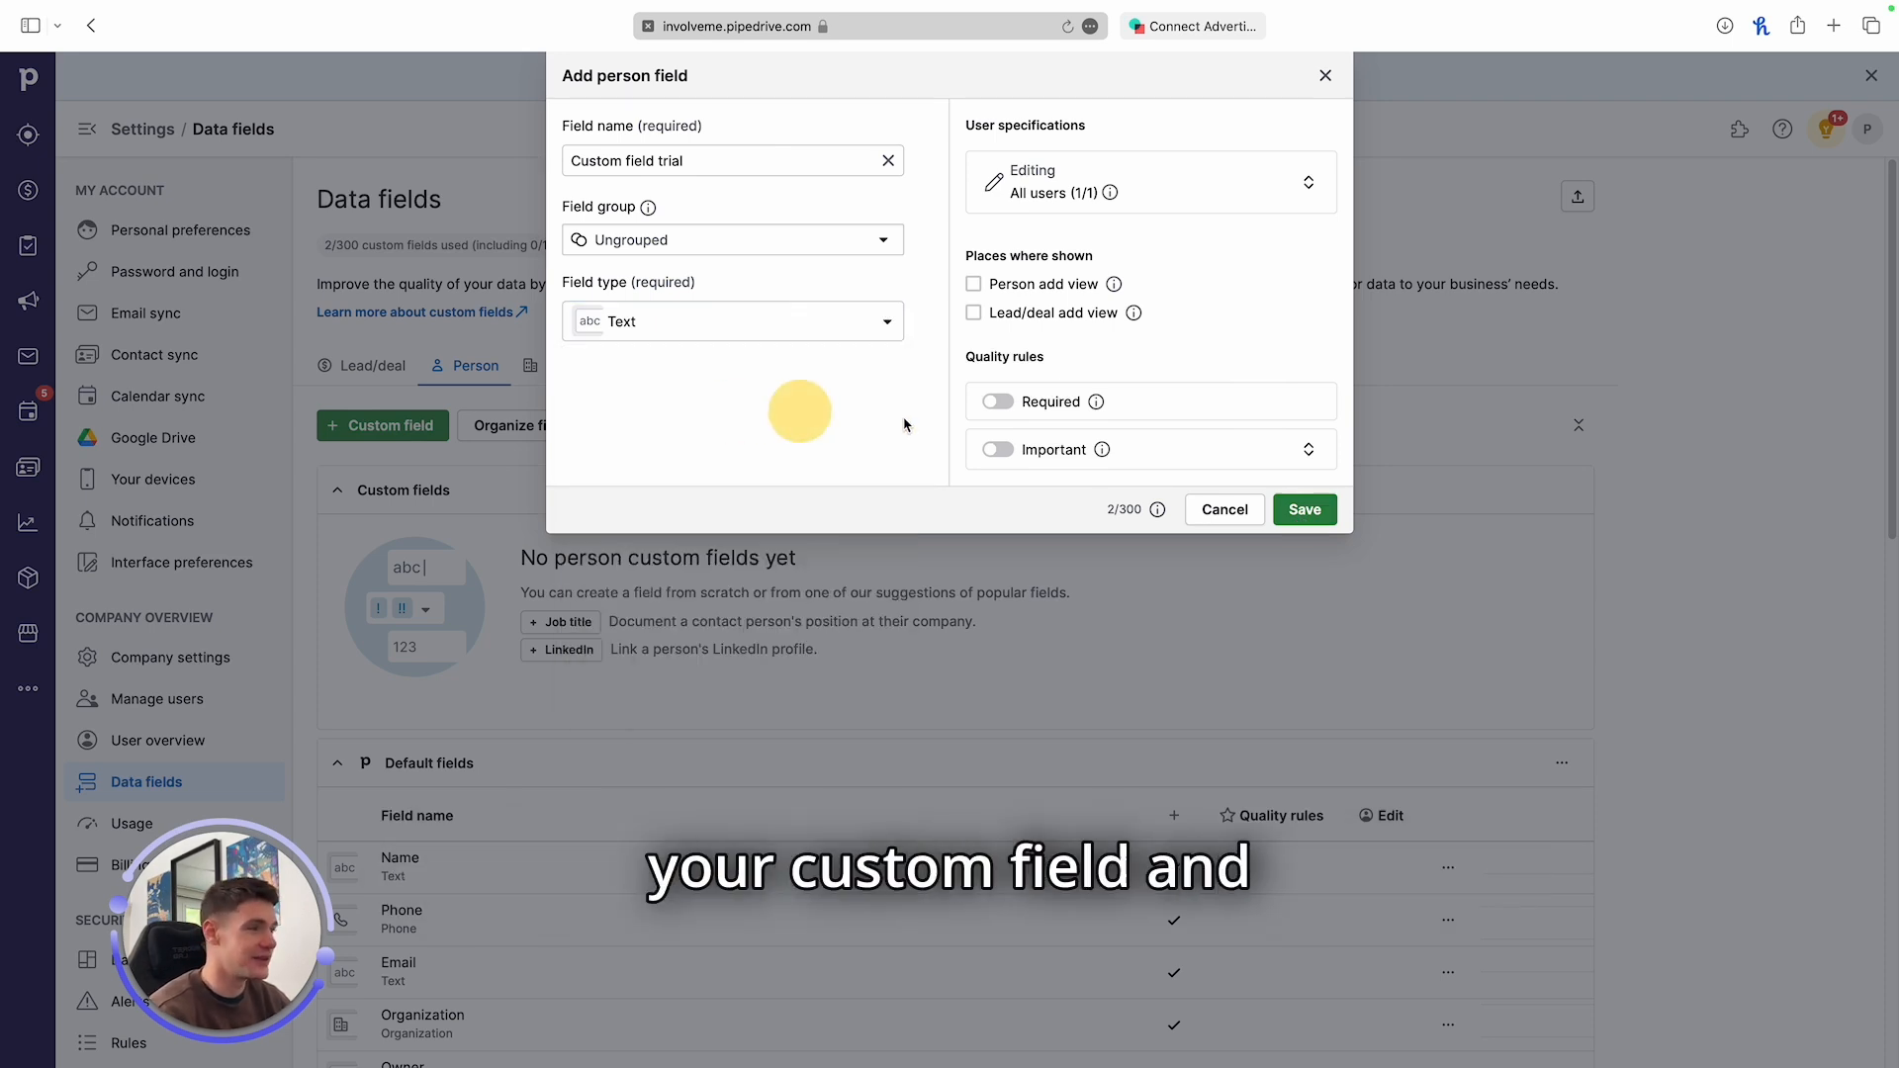
click(1304, 508)
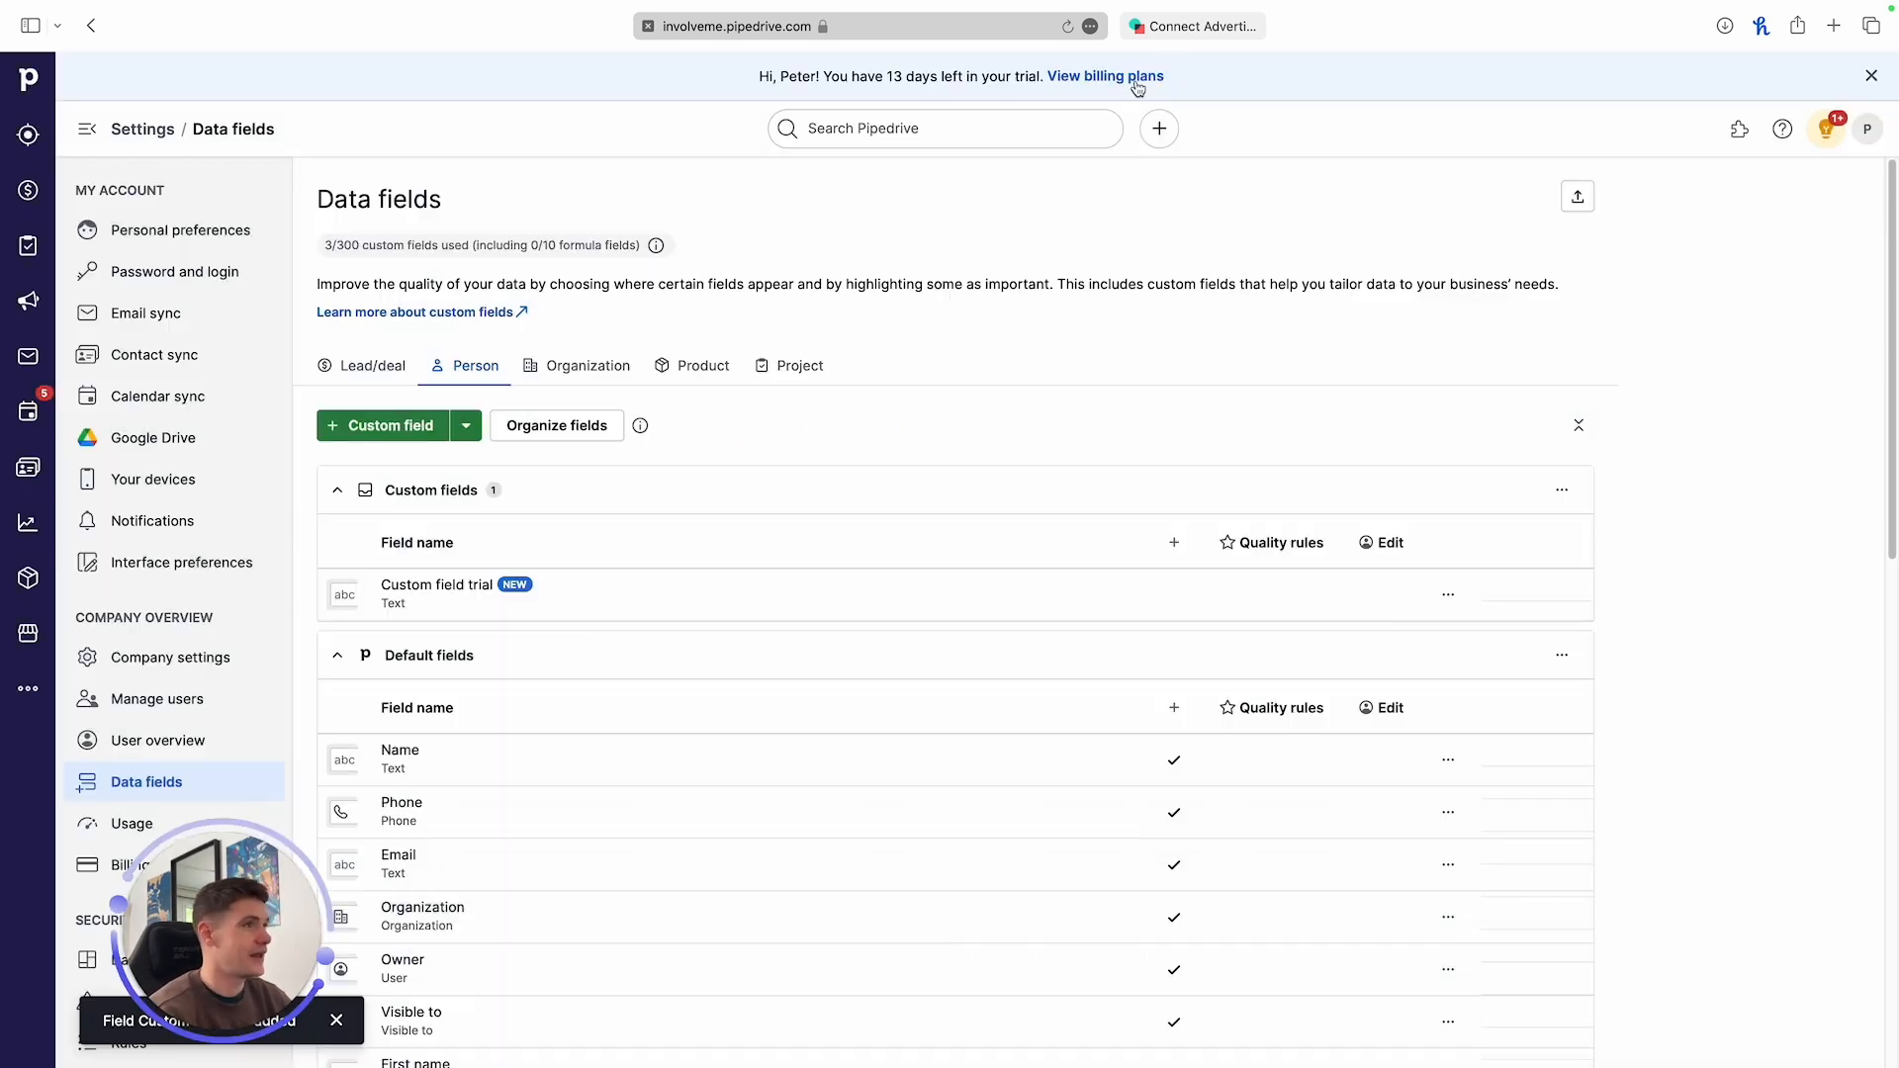
- In involve.me, map the question "What are your advertising objectives?" to the Pipedrive field "Custom field trial" and save the integration settings
click(1192, 26)
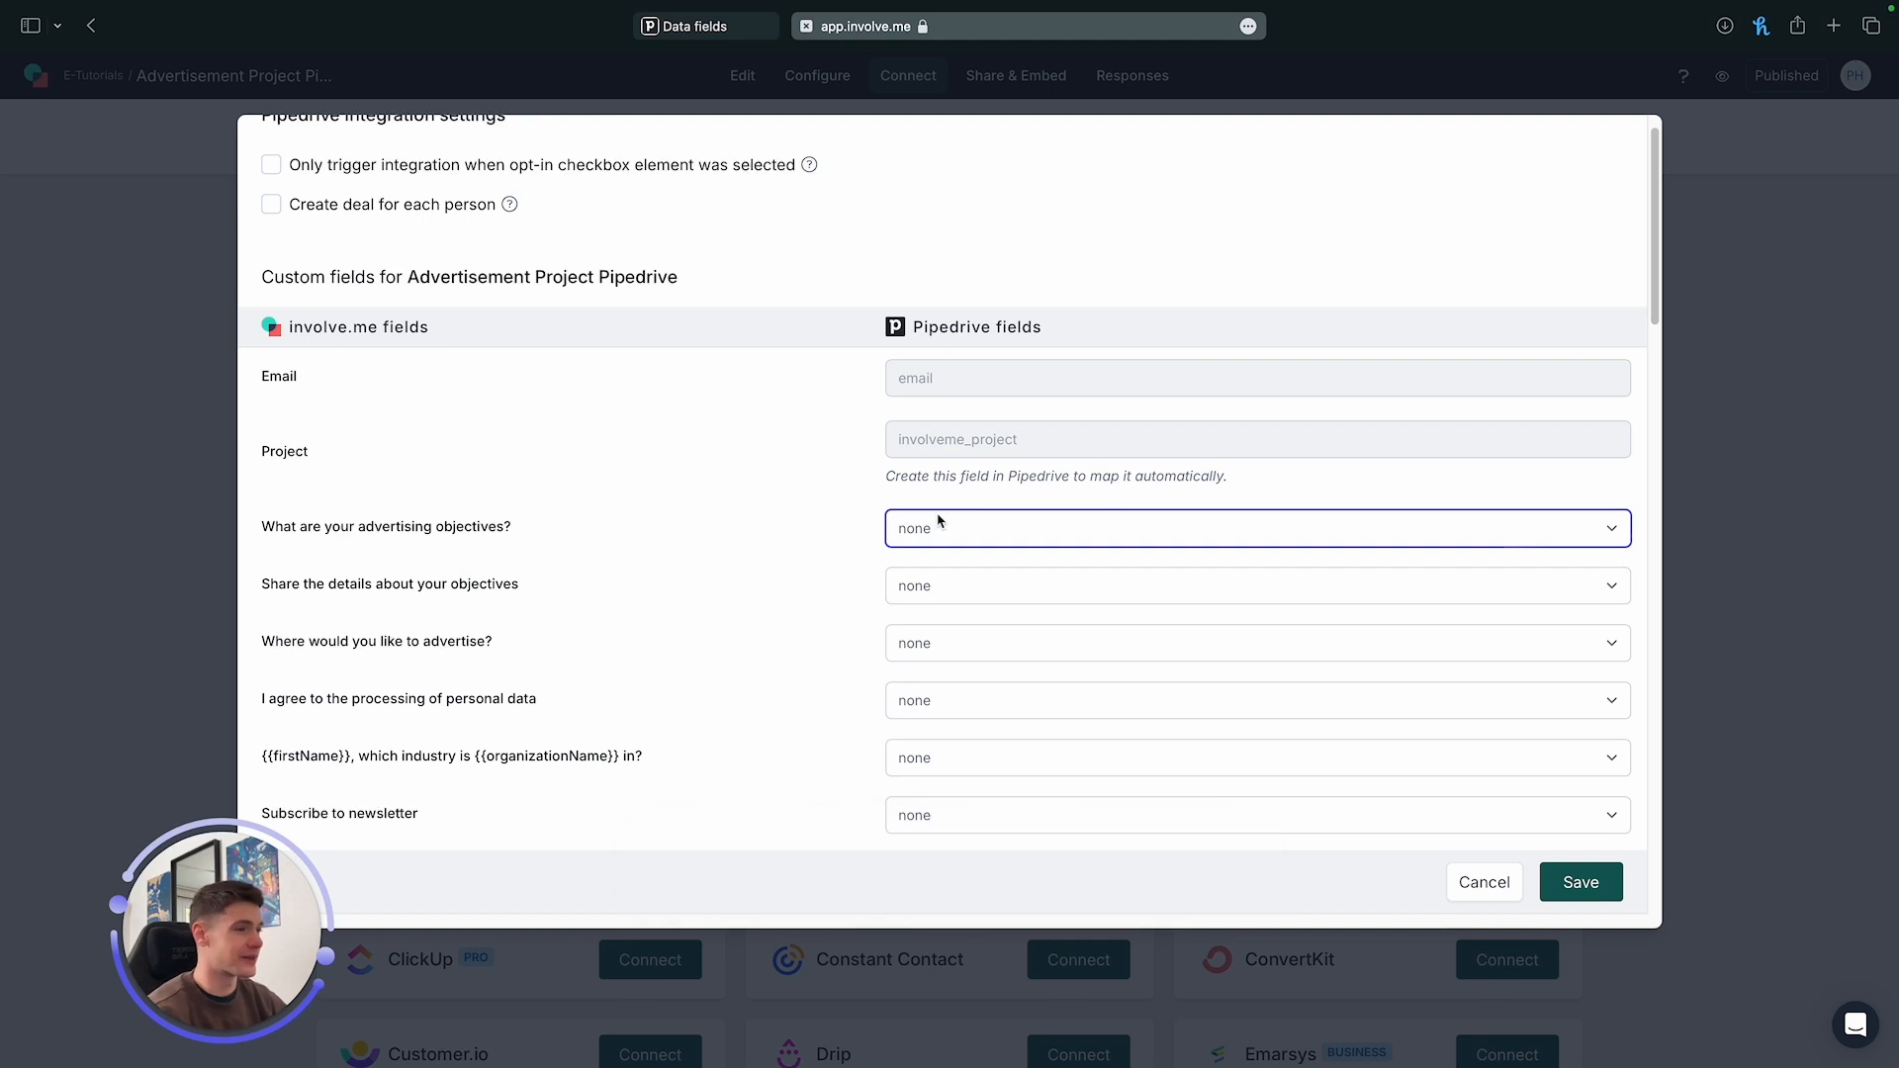
click(952, 534)
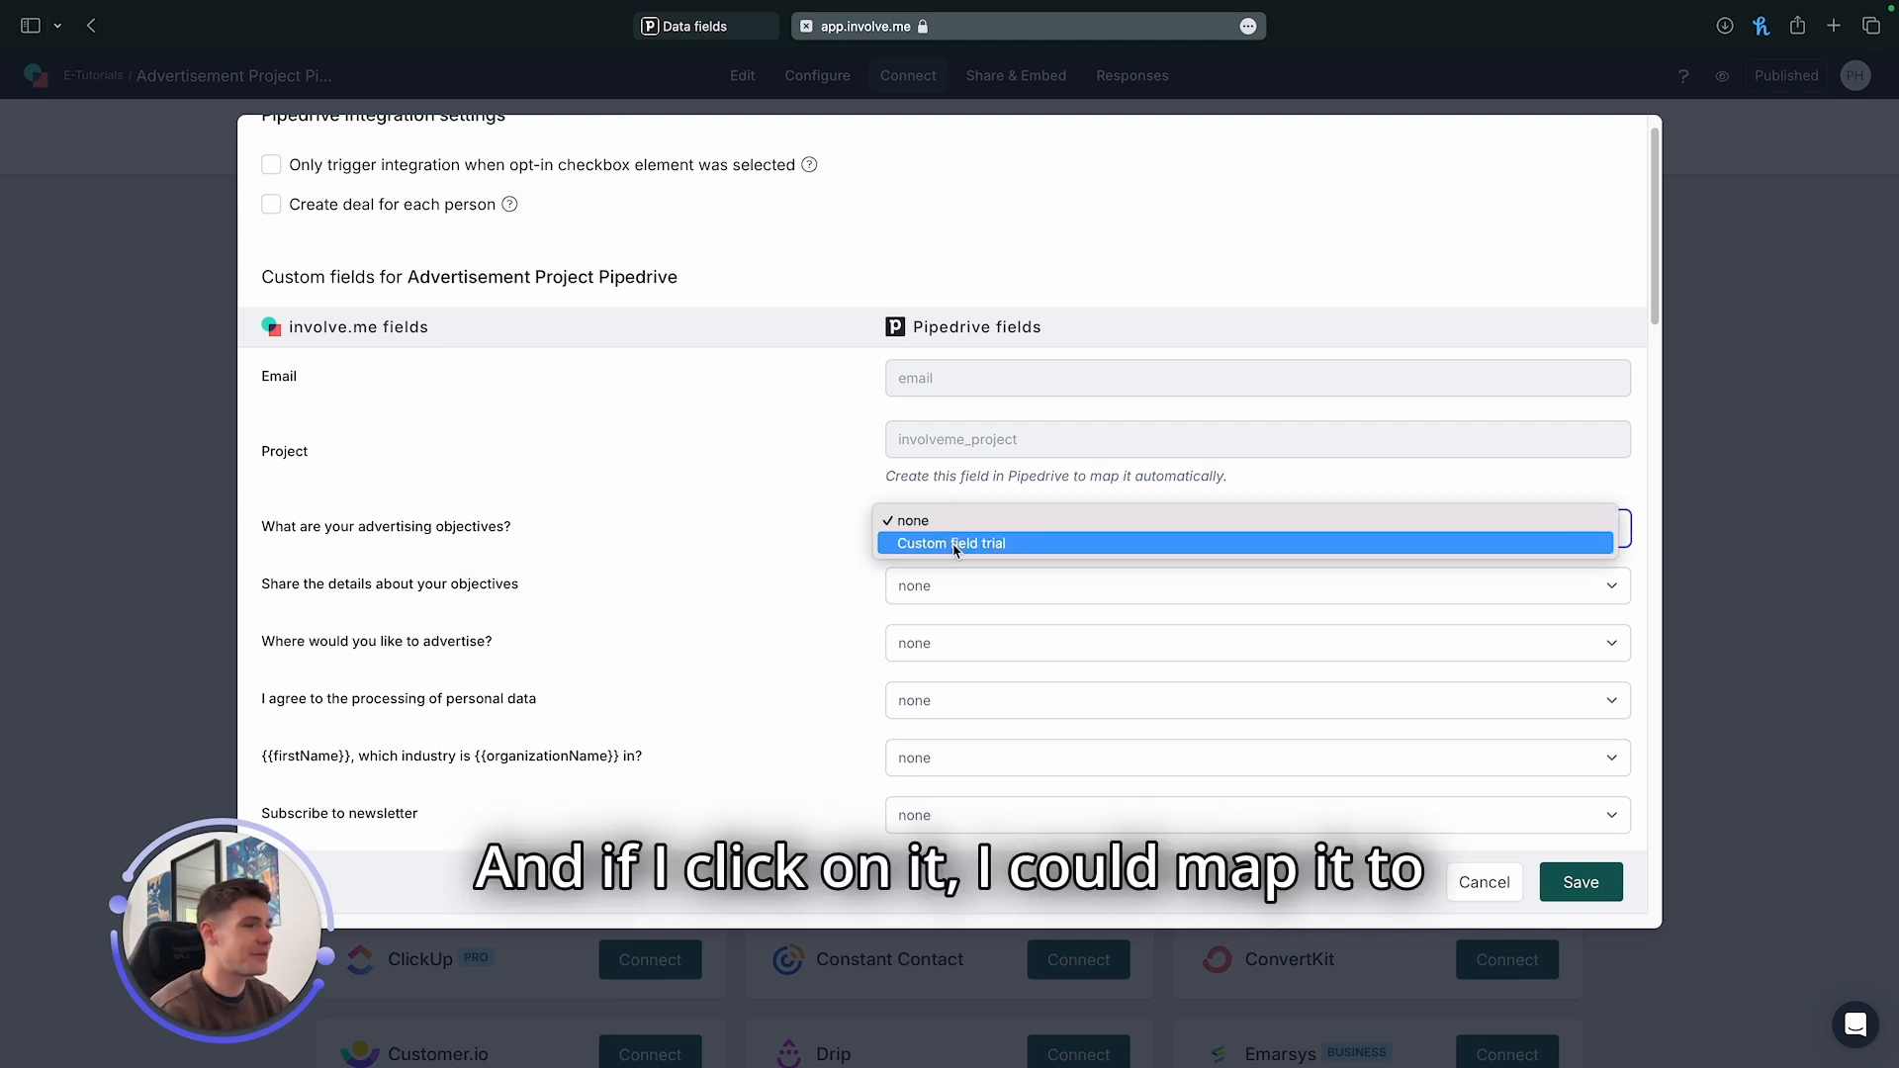
click(955, 544)
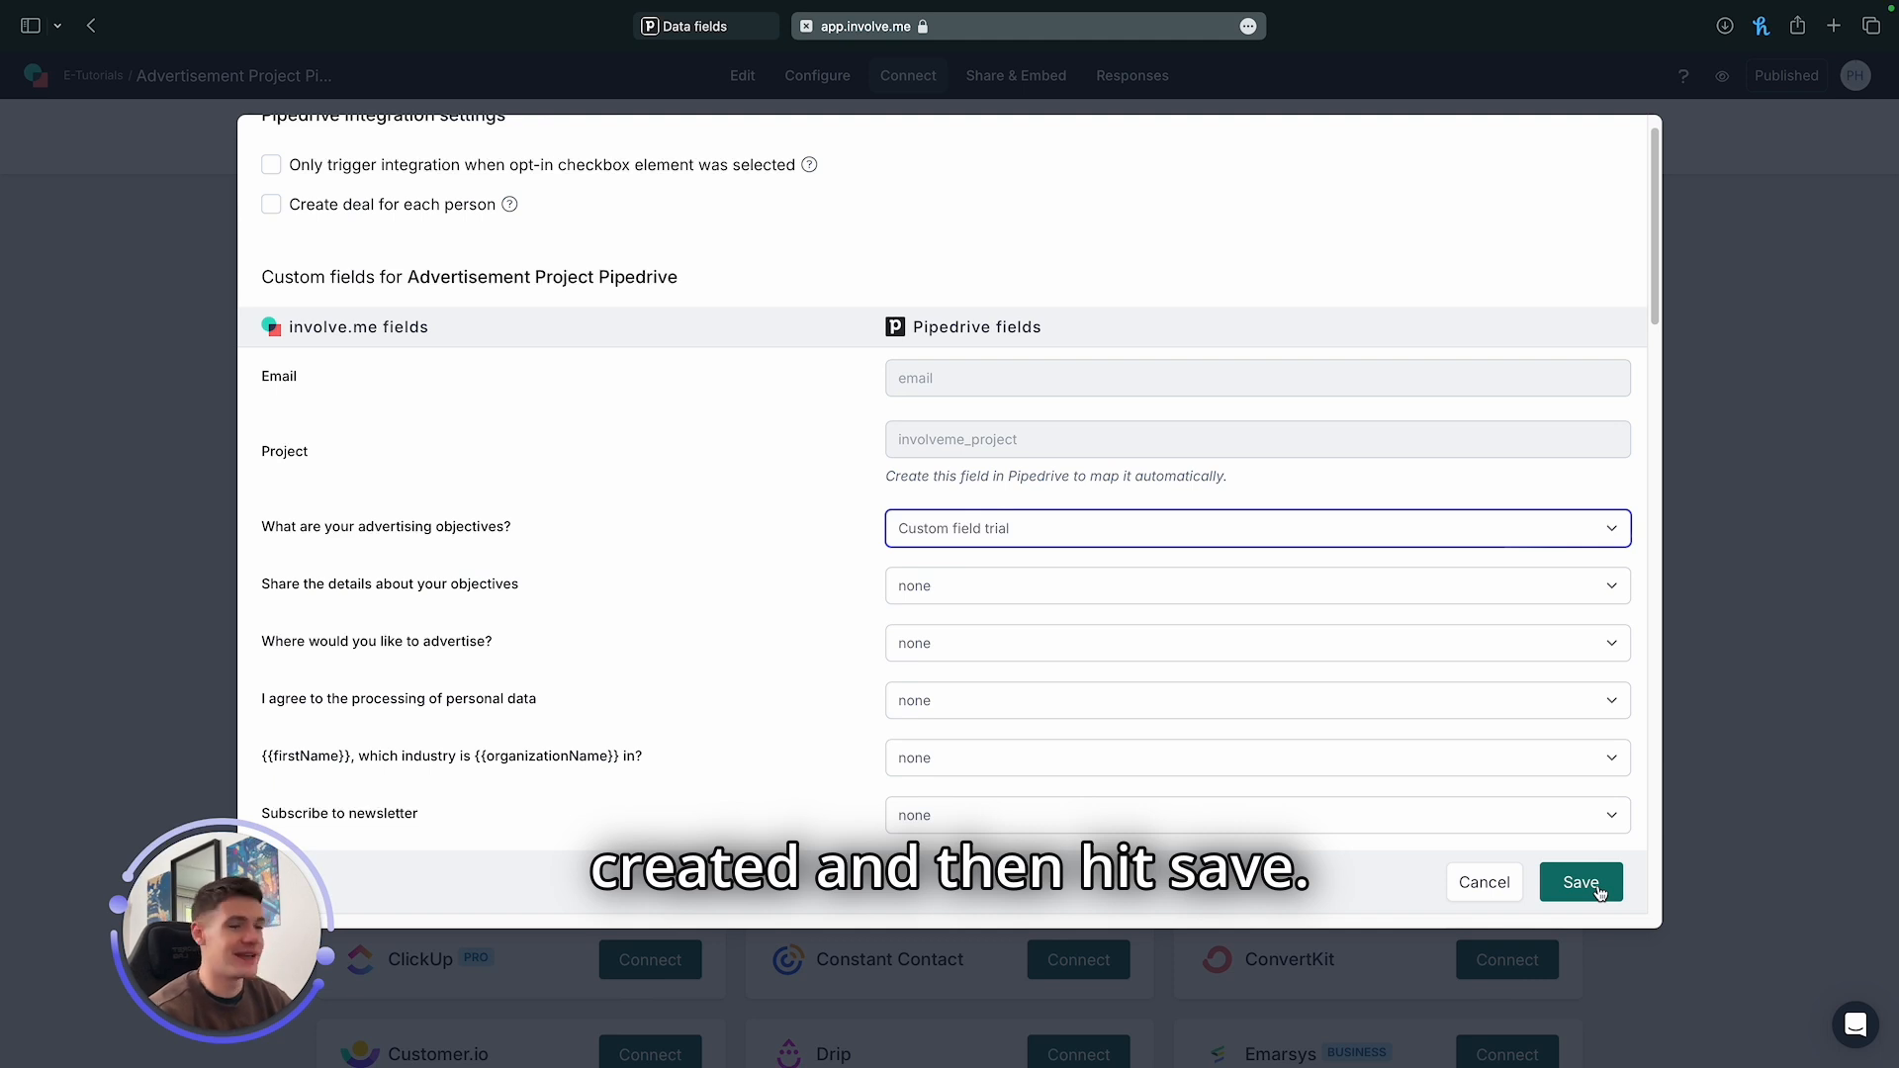
click(1599, 885)
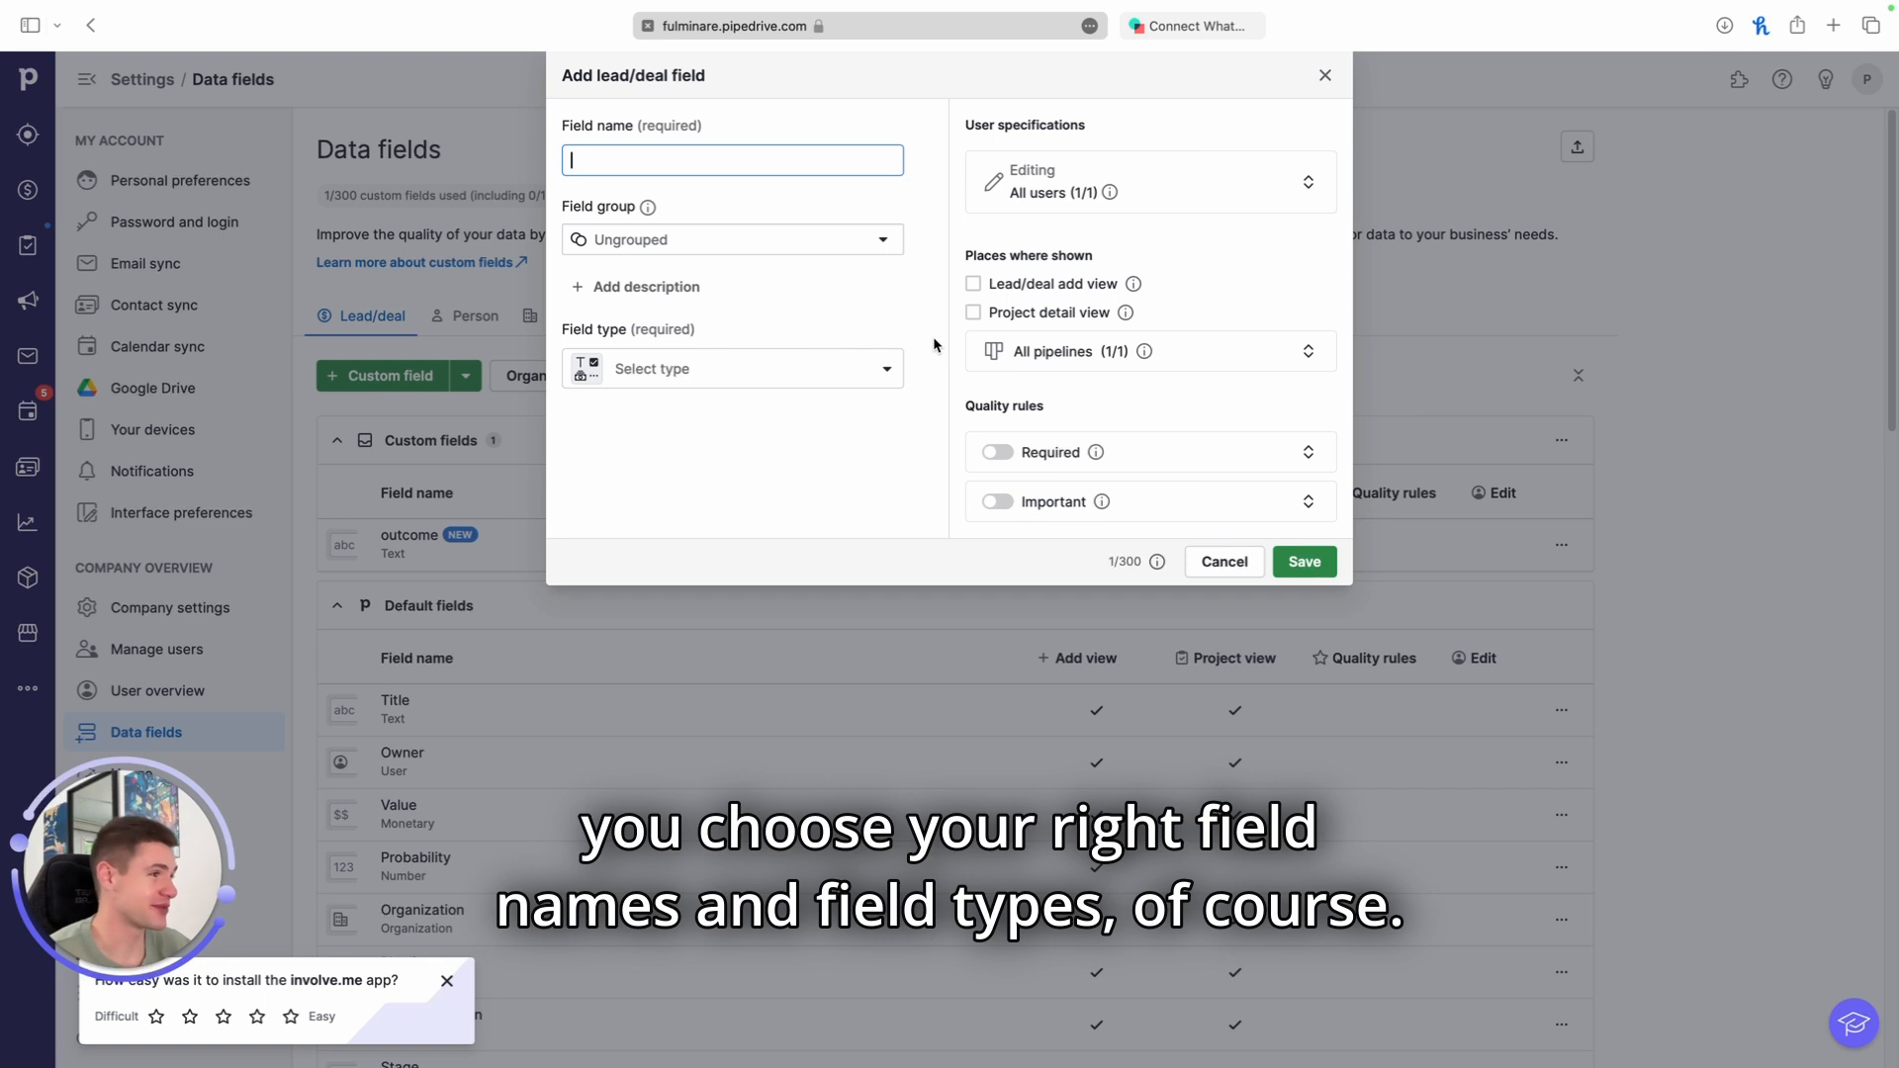
- In Pipedrive, choose Single option as the field type for the new lead/deal custom field
click(886, 369)
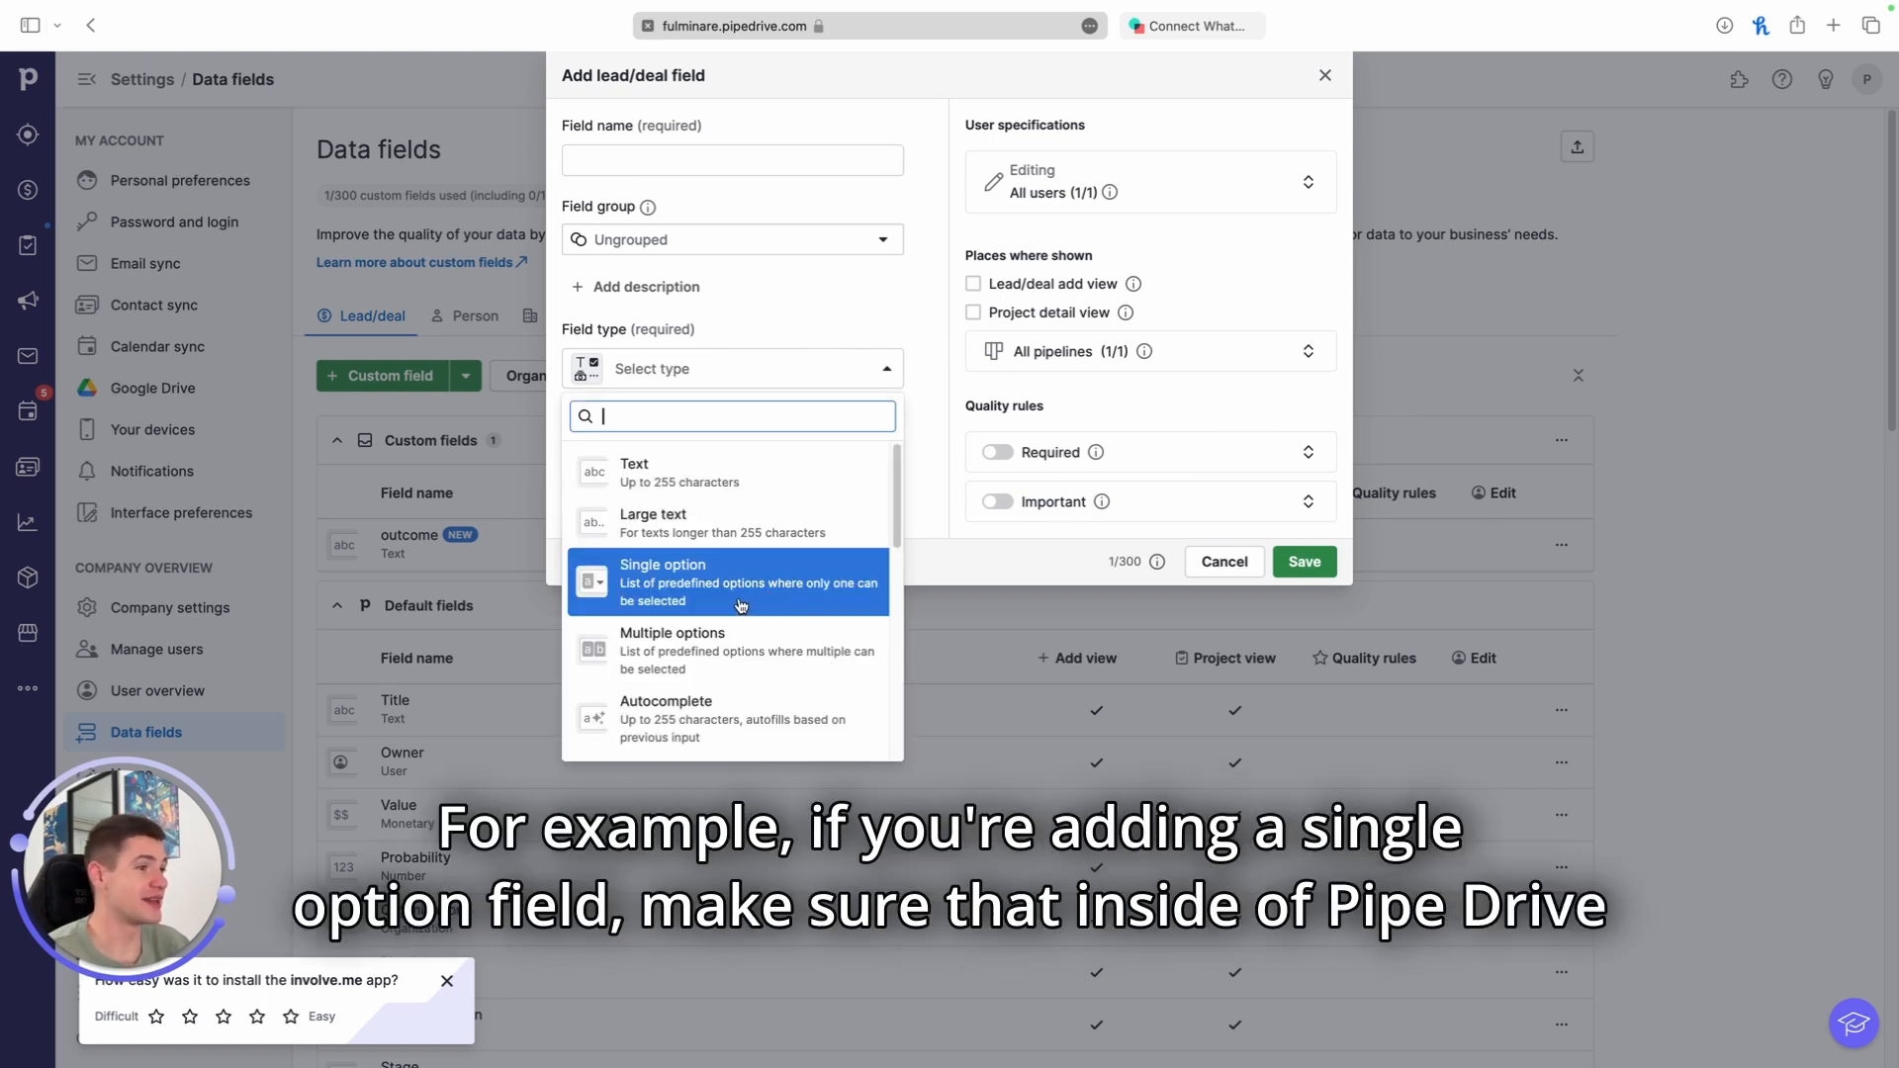
click(679, 591)
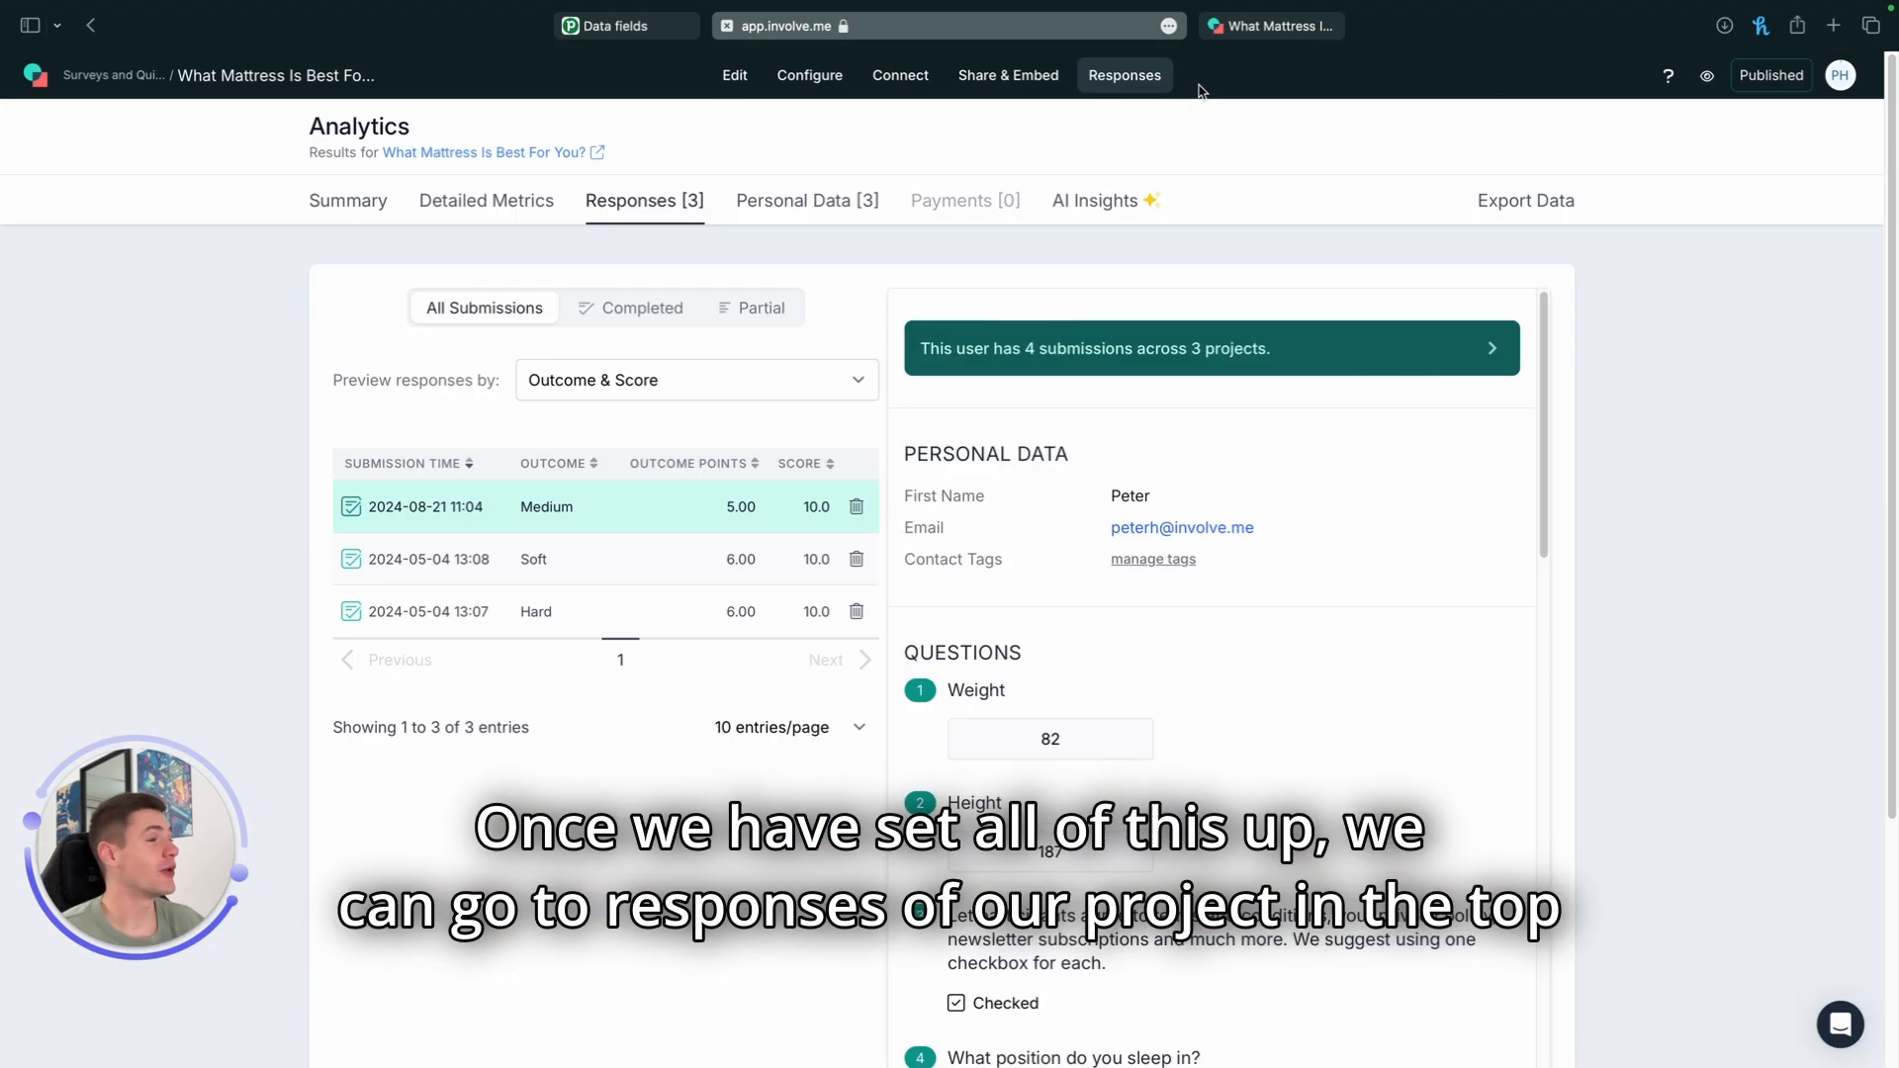
- In involve.me, check the Pipedrive integration status of the 2024-08-21 response and reload the page to update it
drag(1194, 77, 1134, 129)
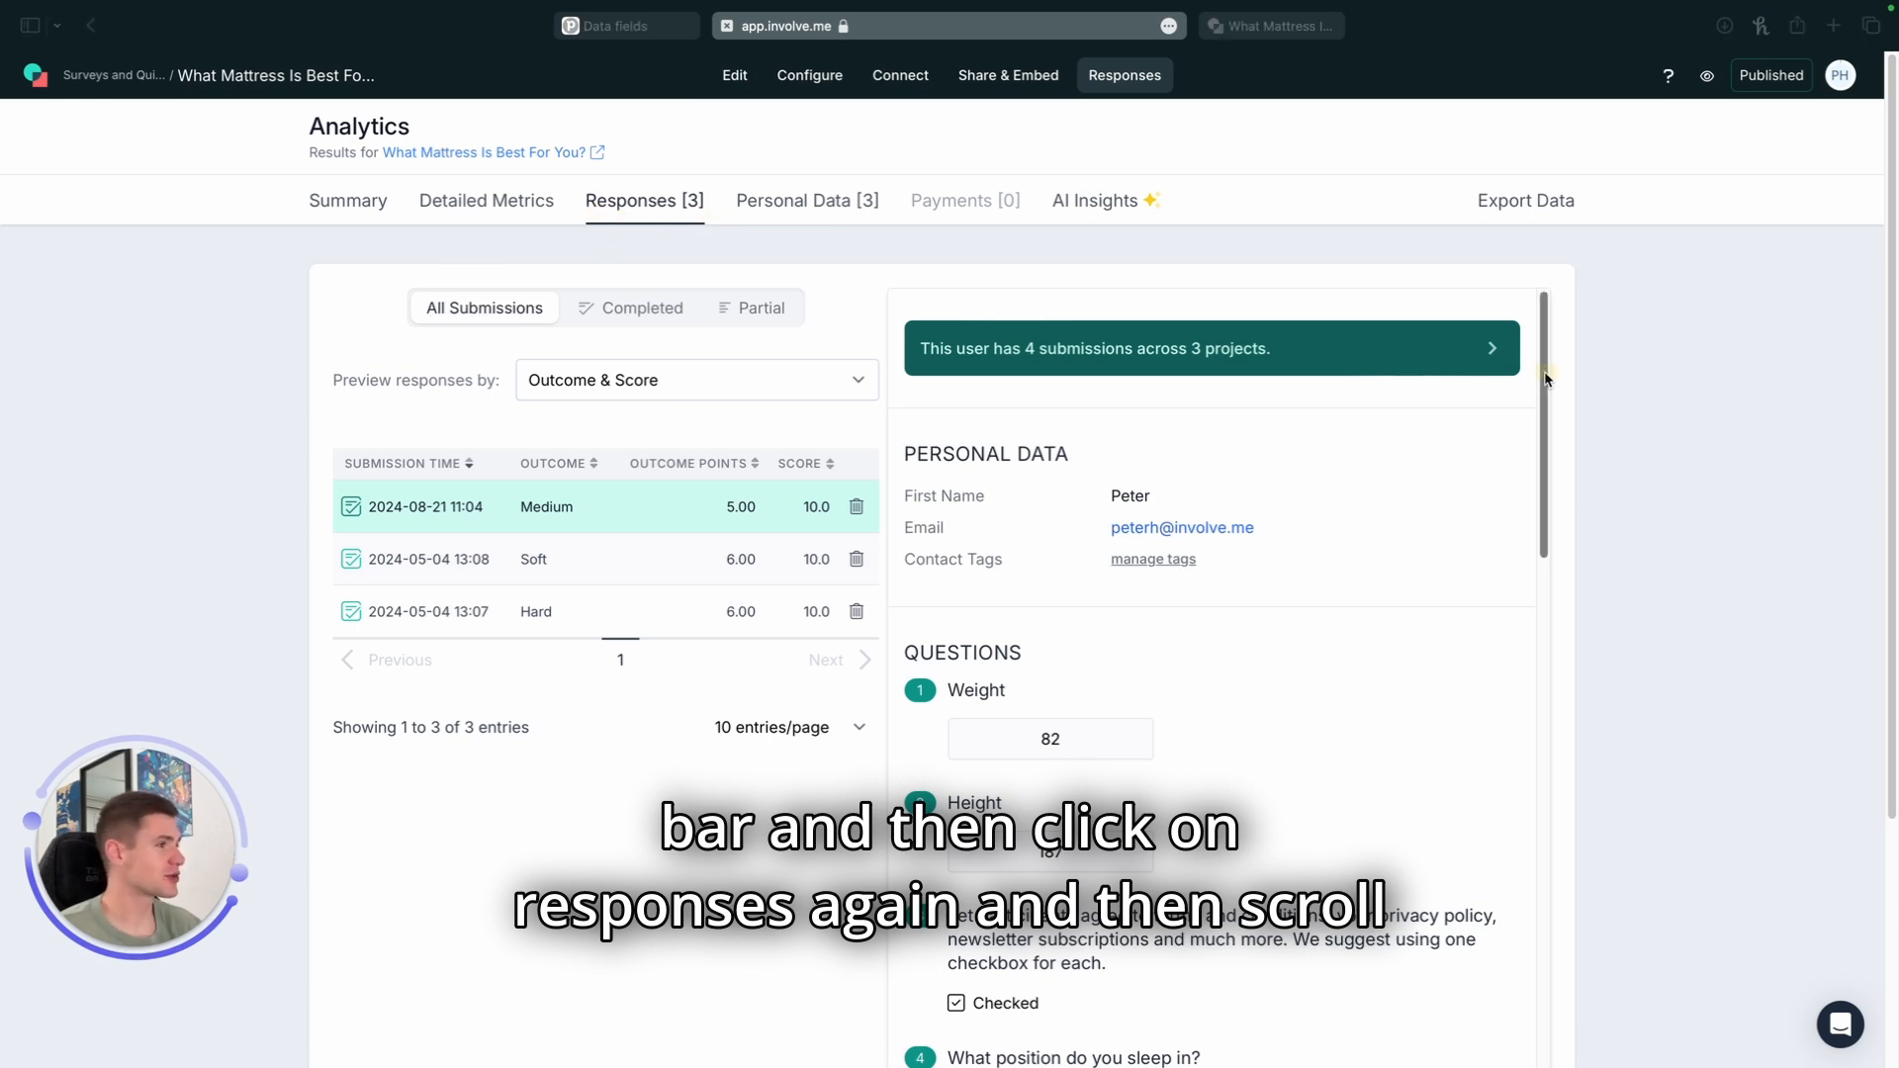
drag(1545, 381, 1525, 801)
scroll(1523, 793, down, 10)
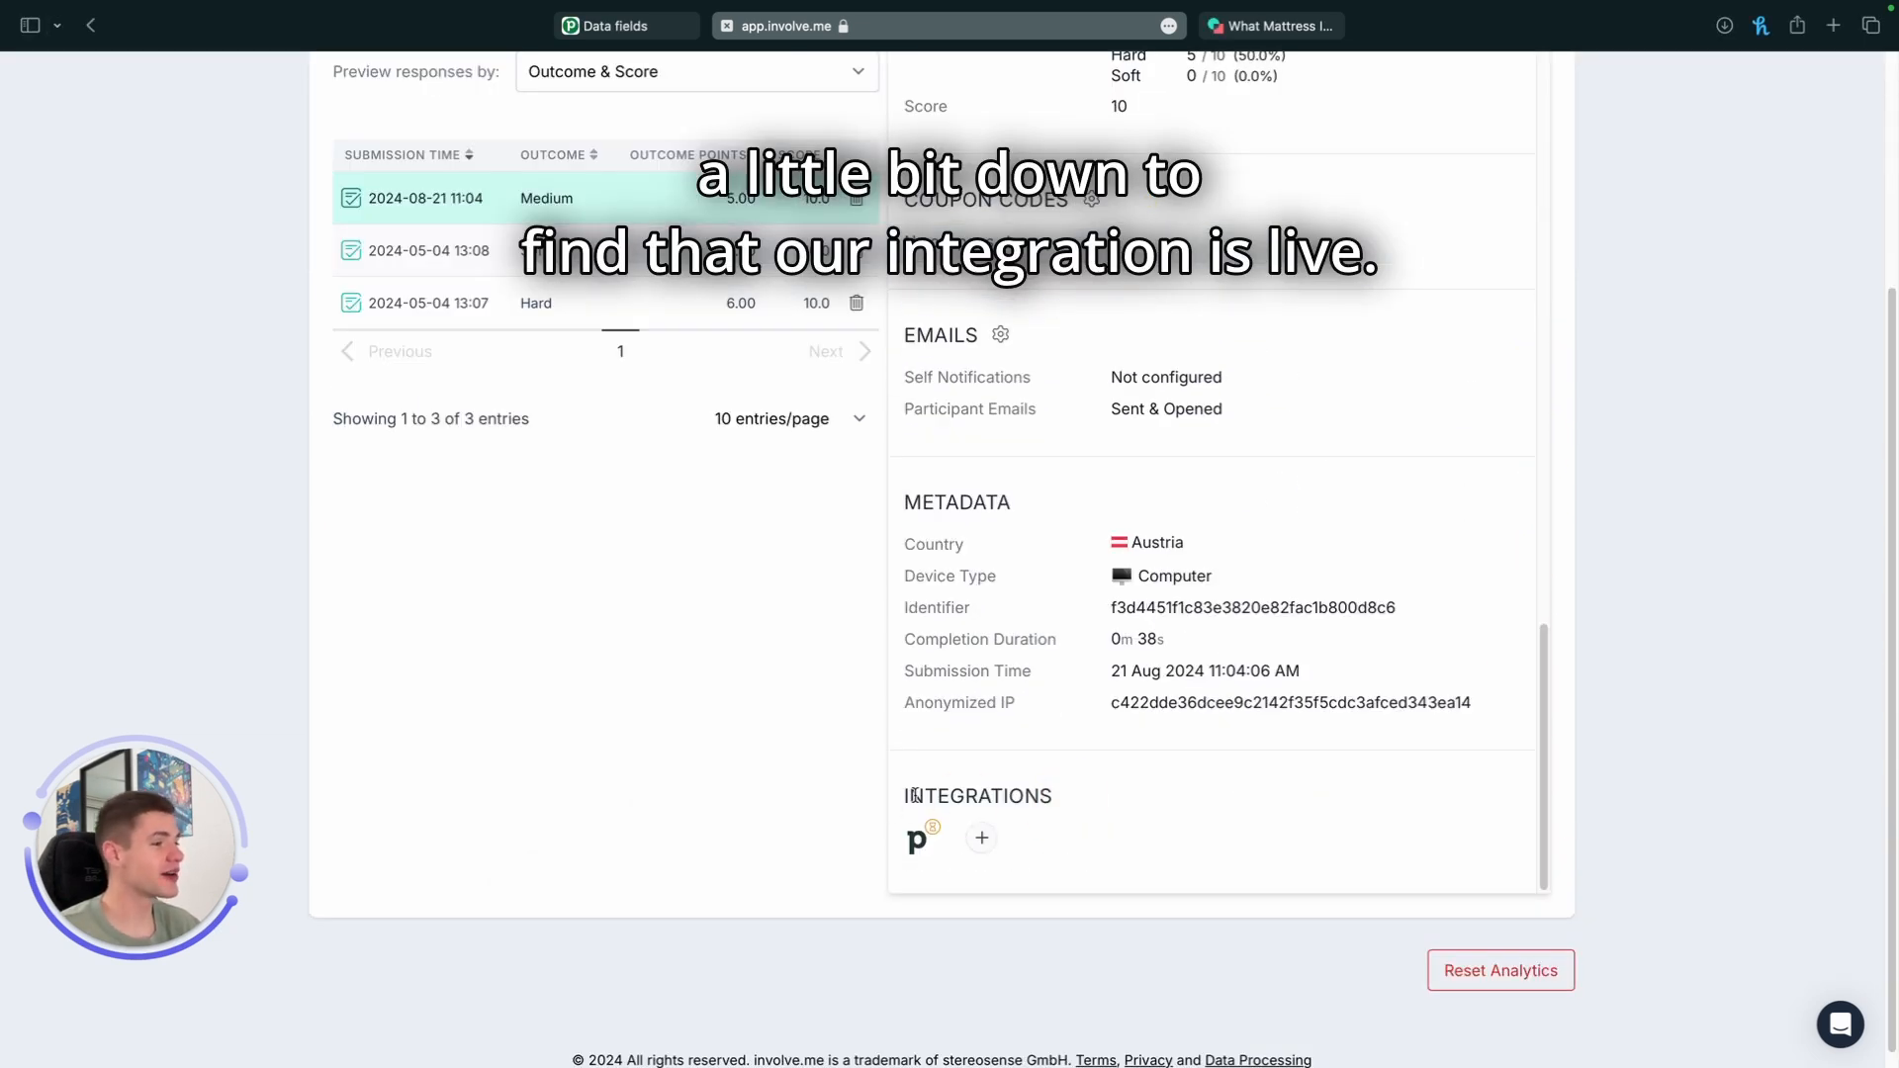
drag(903, 796, 1063, 795)
mouse_move(938, 842)
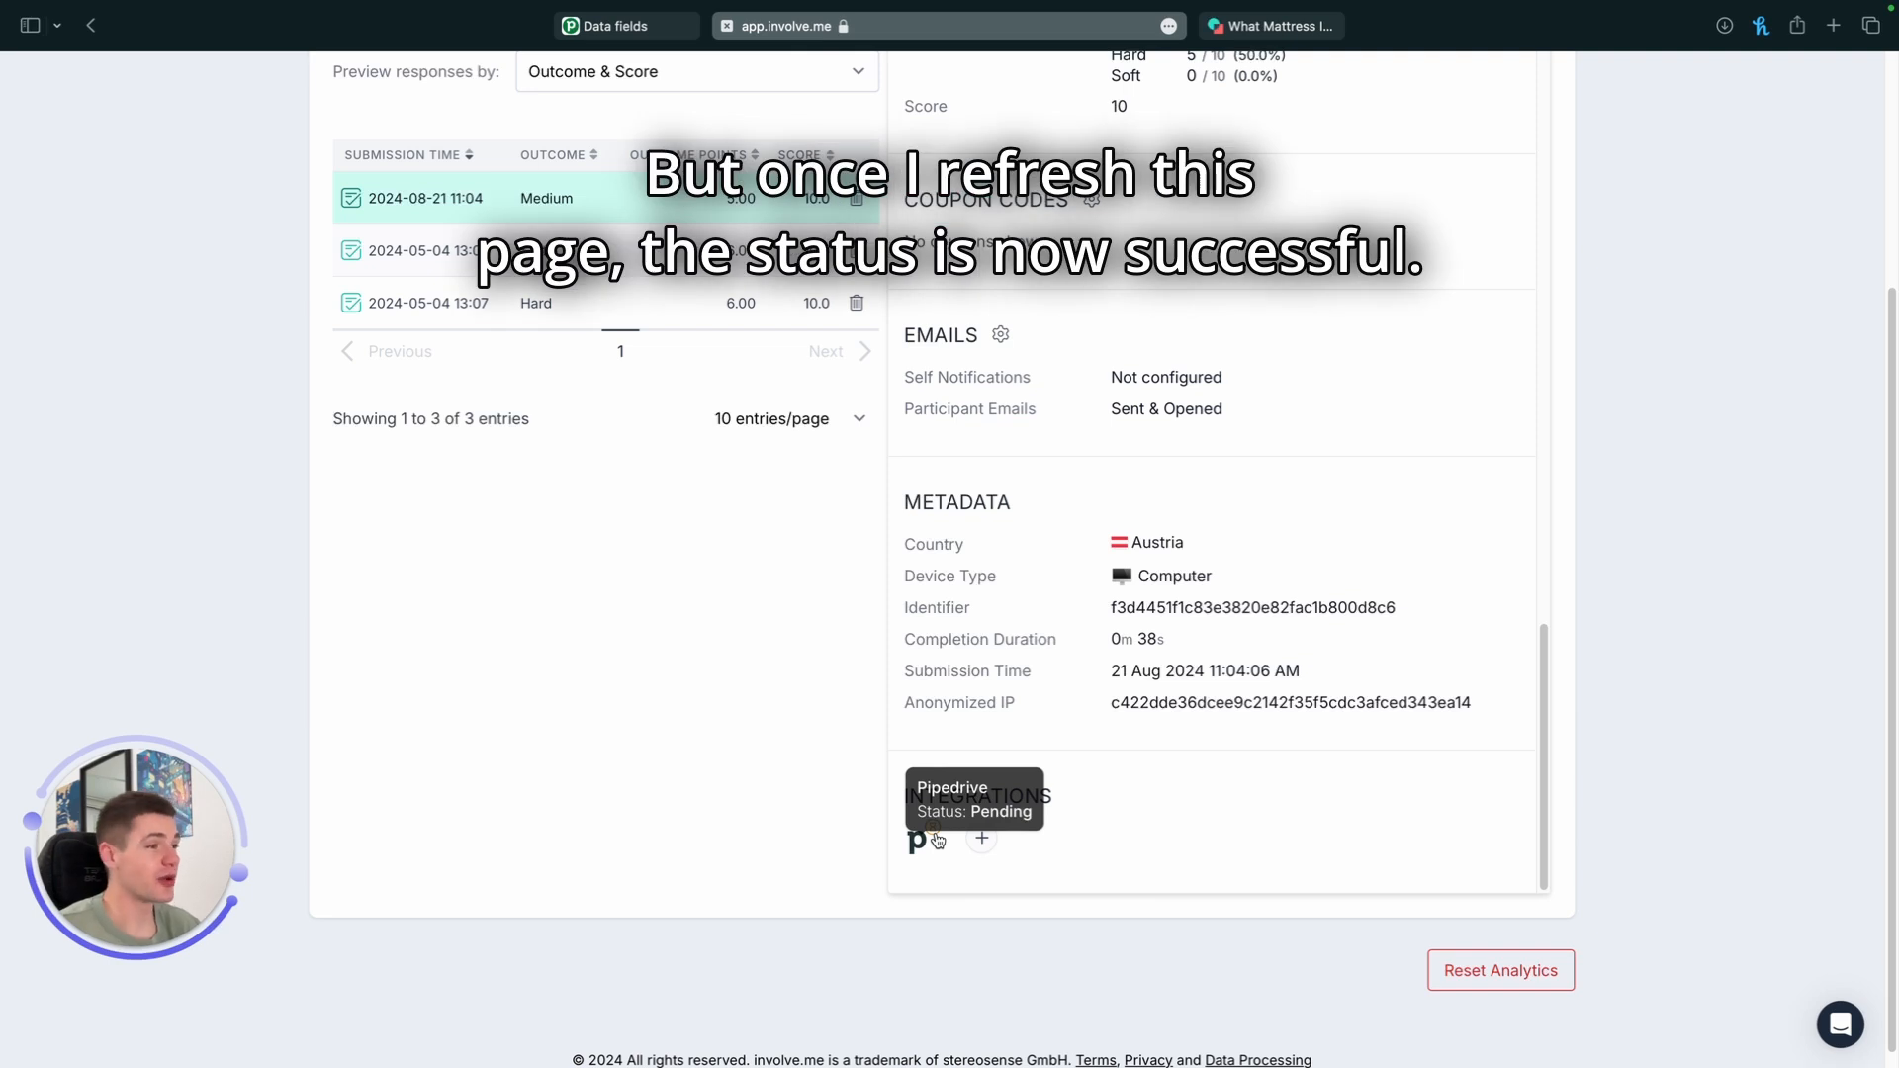
key(super+r)
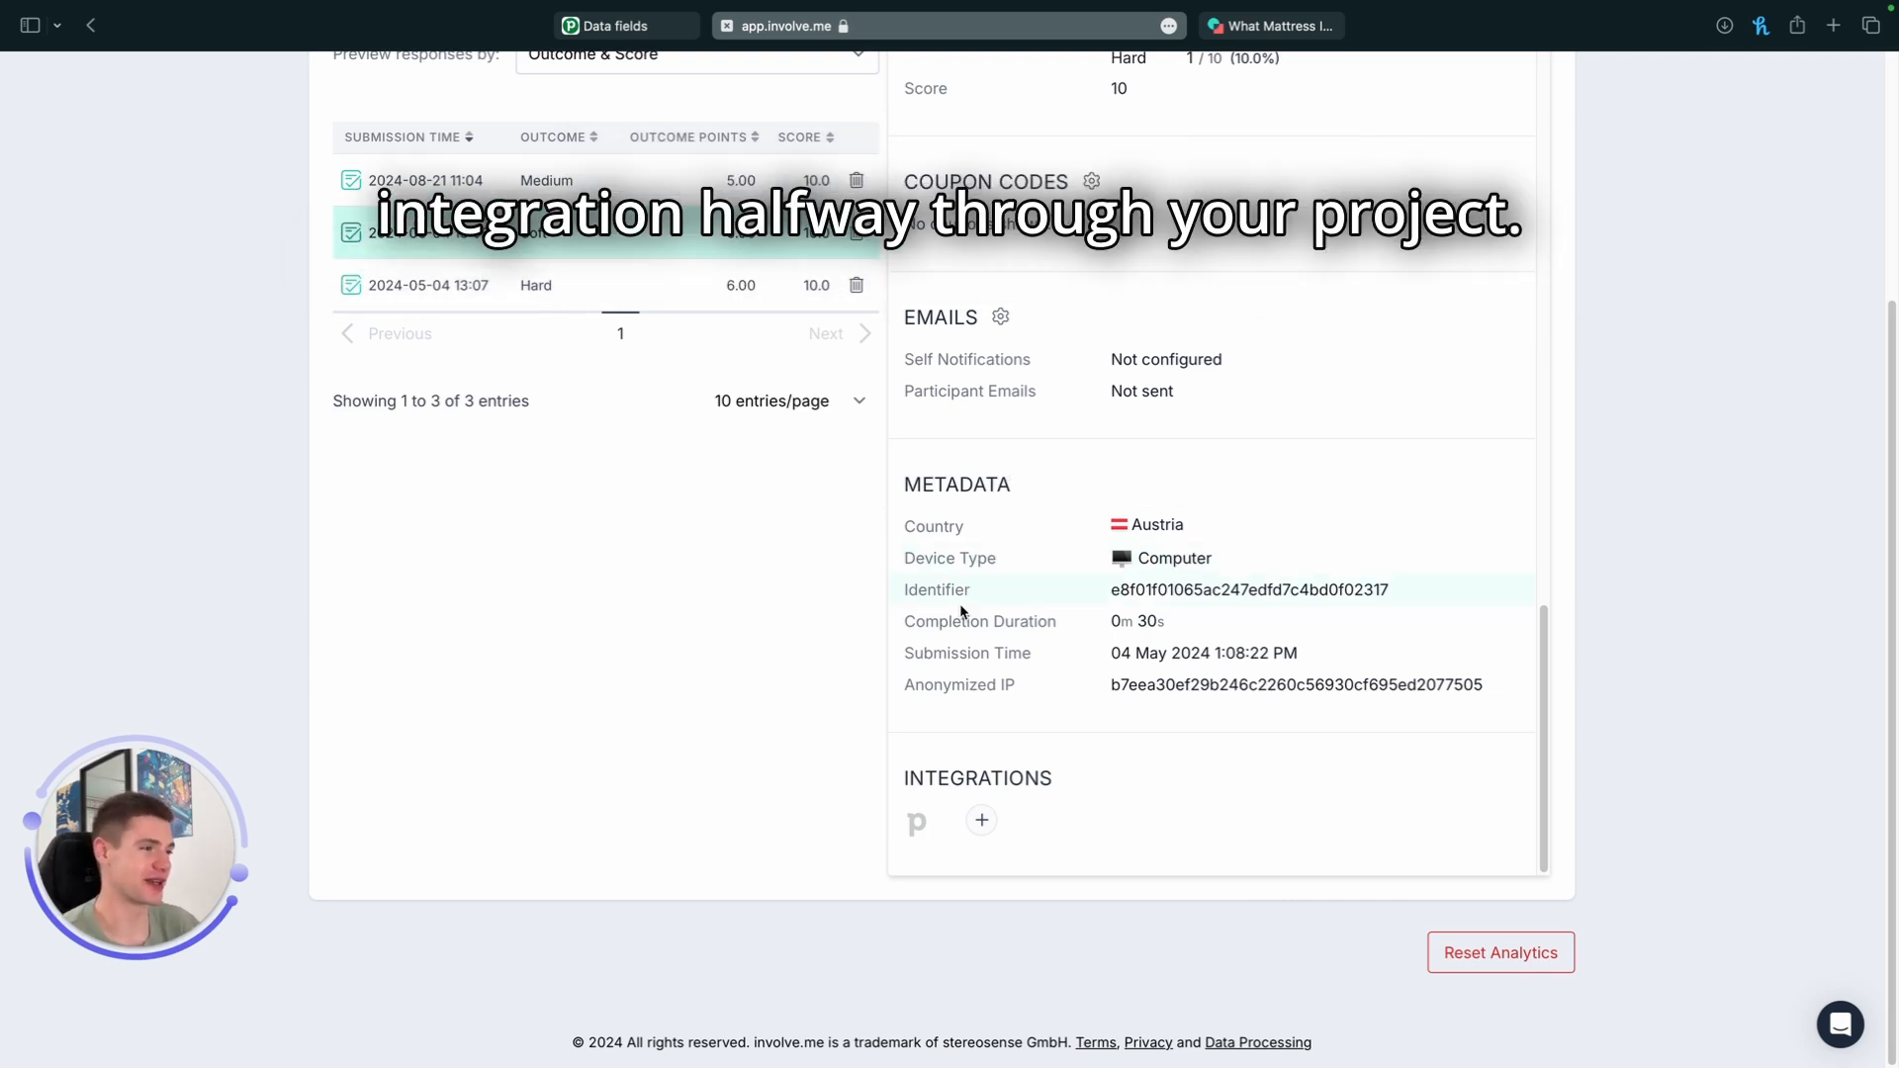
mouse_move(924, 827)
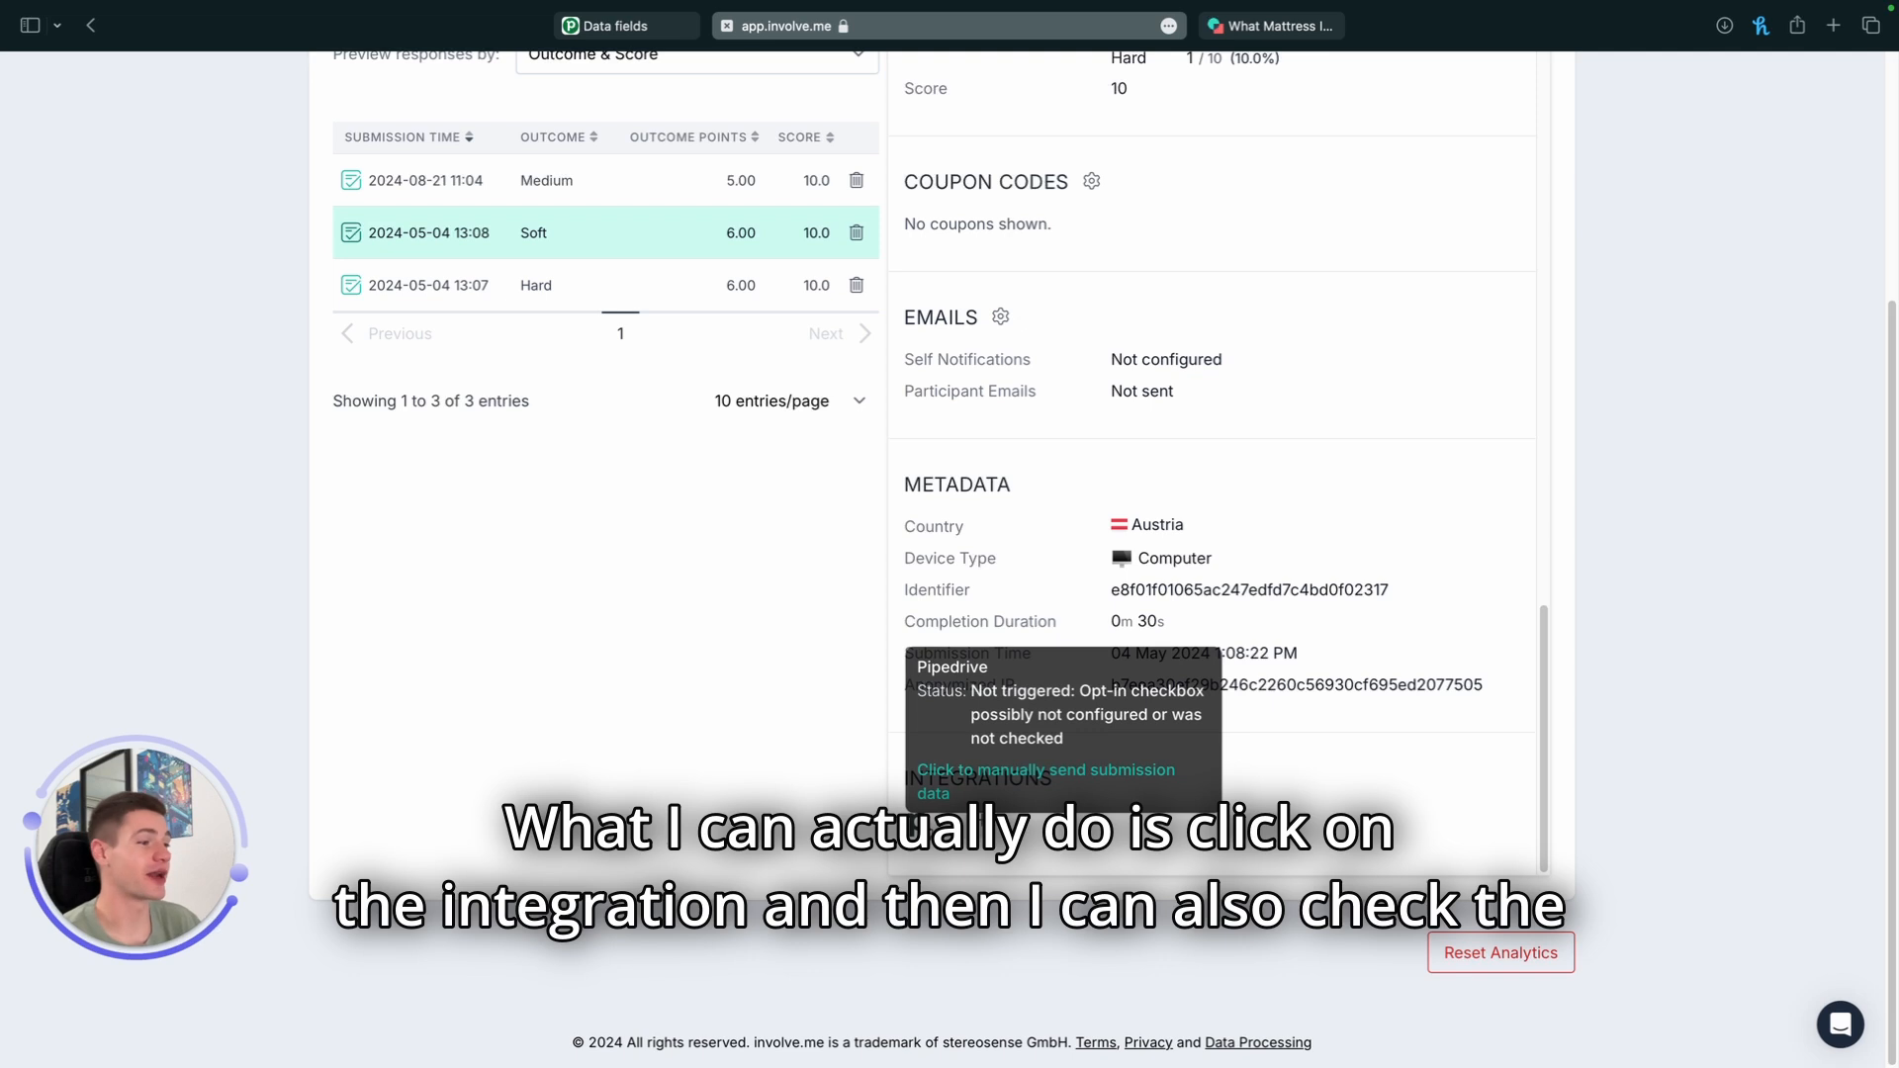
click(934, 791)
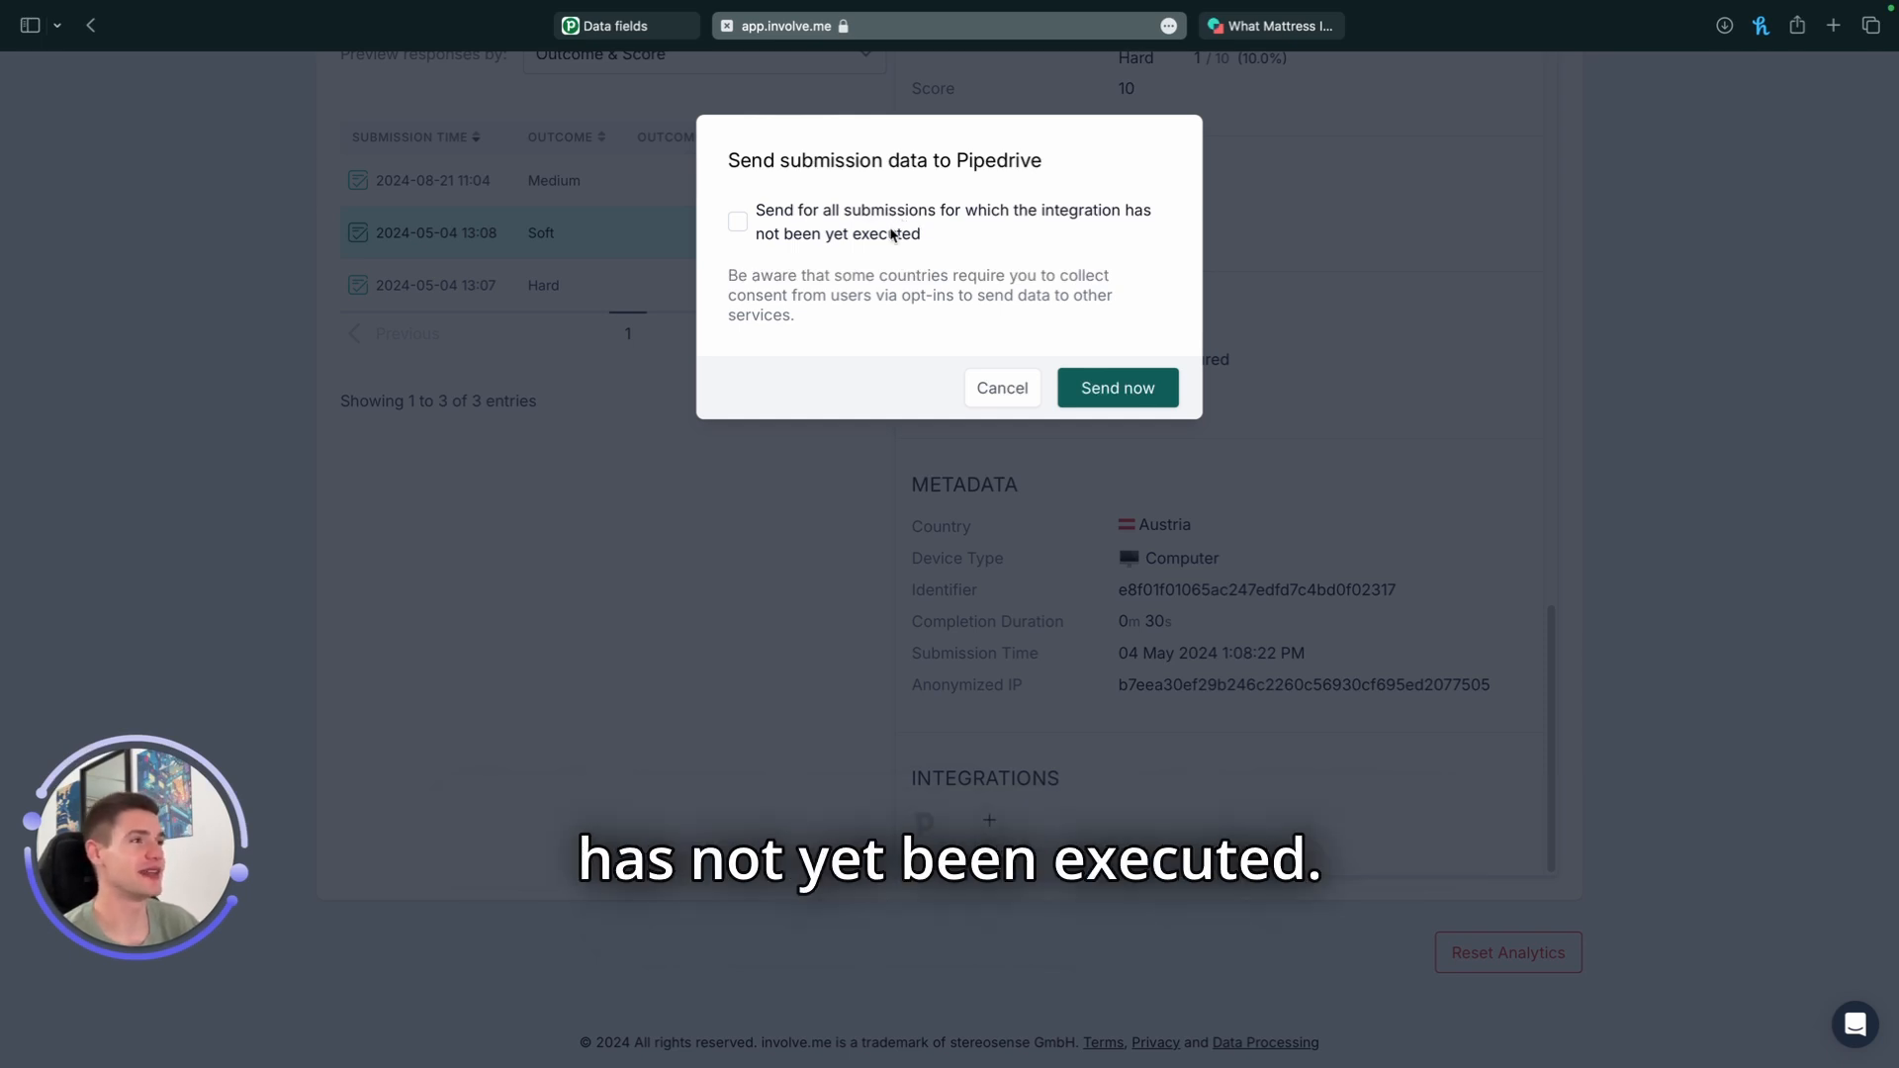
click(737, 220)
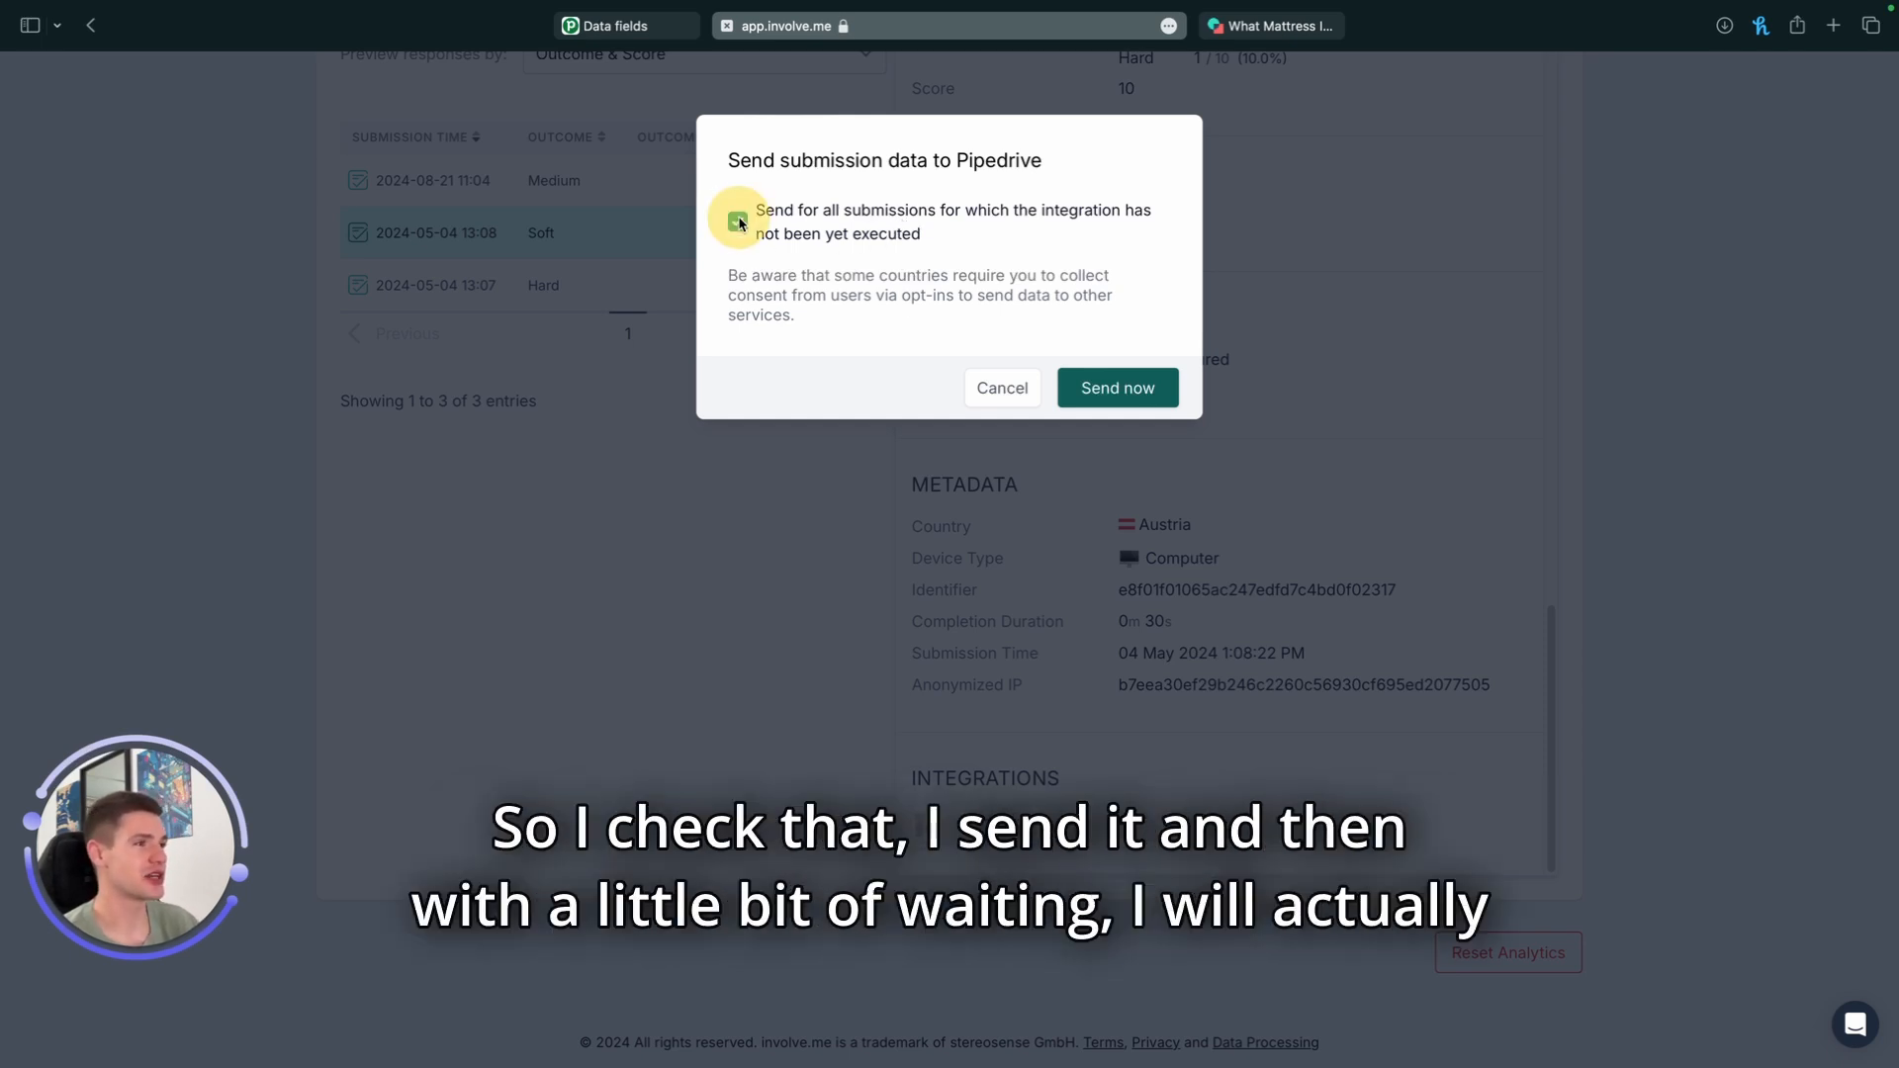
click(1124, 391)
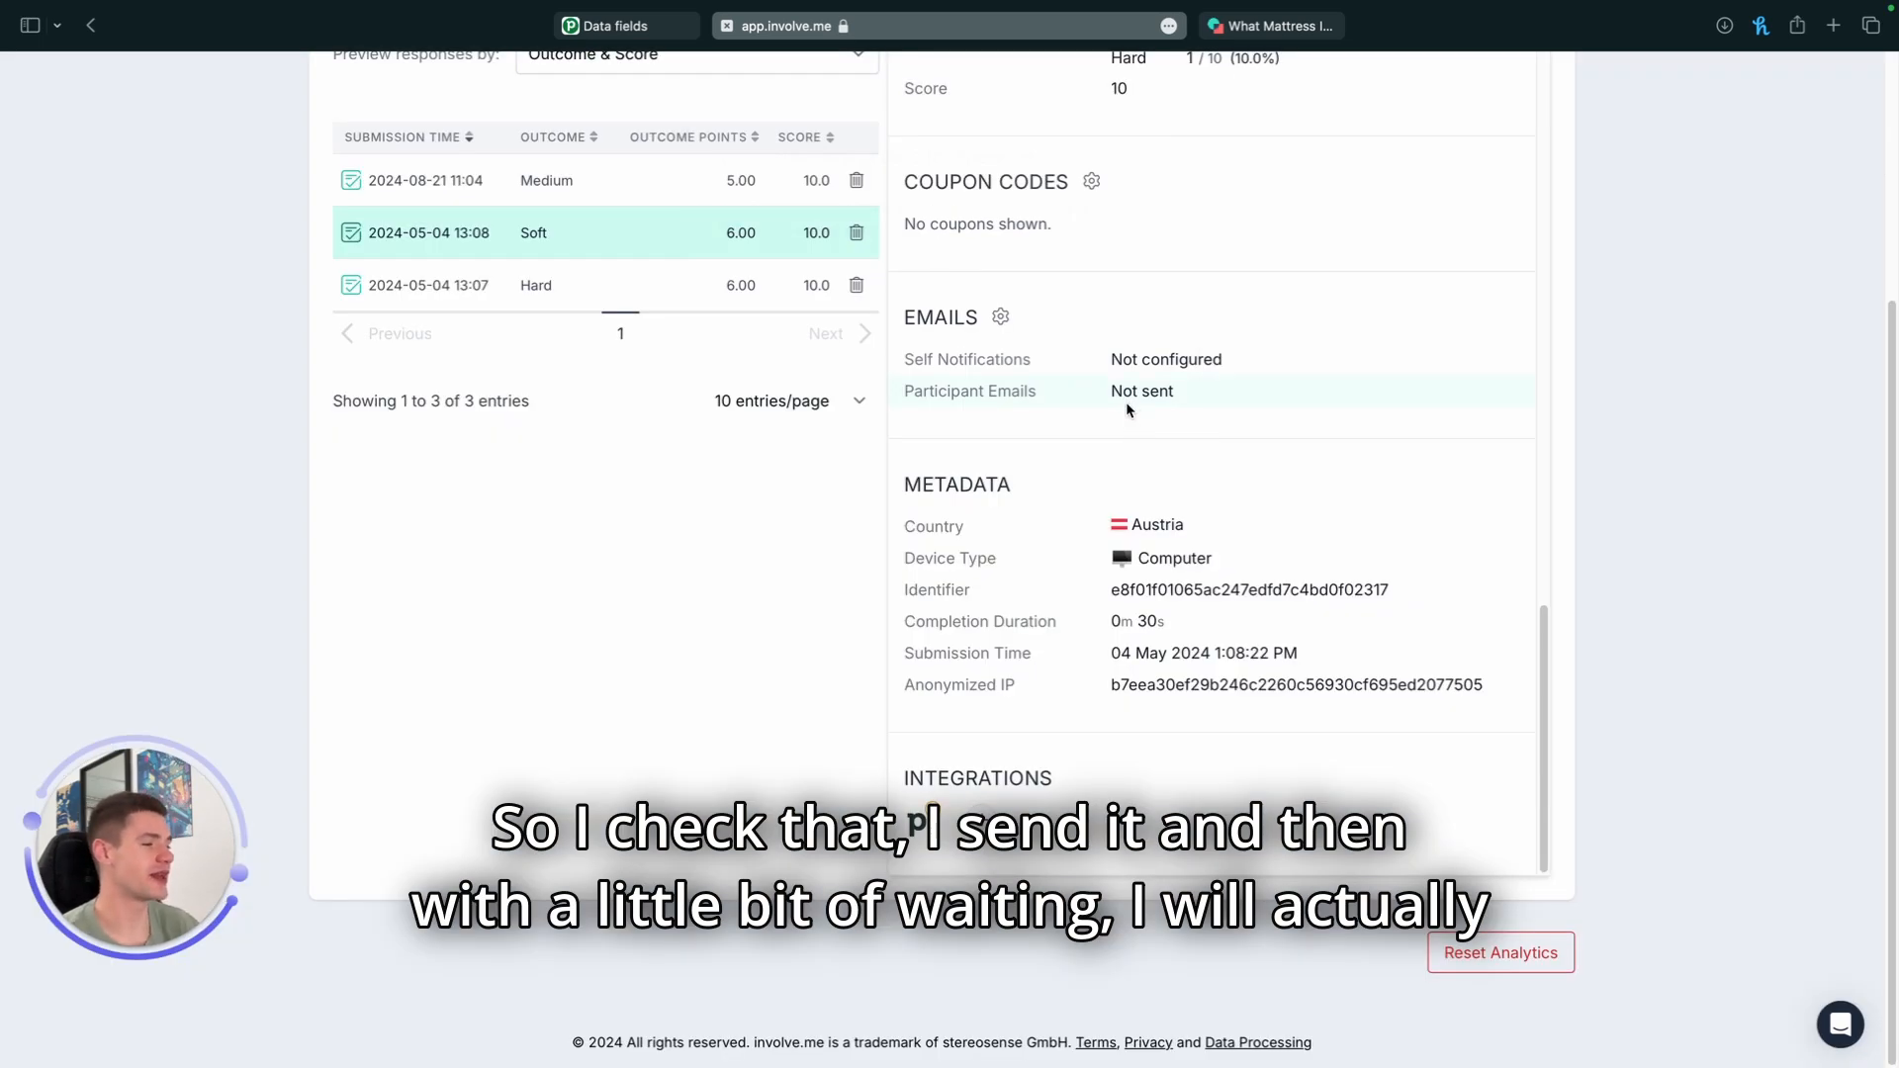
click(981, 28)
key(Return)
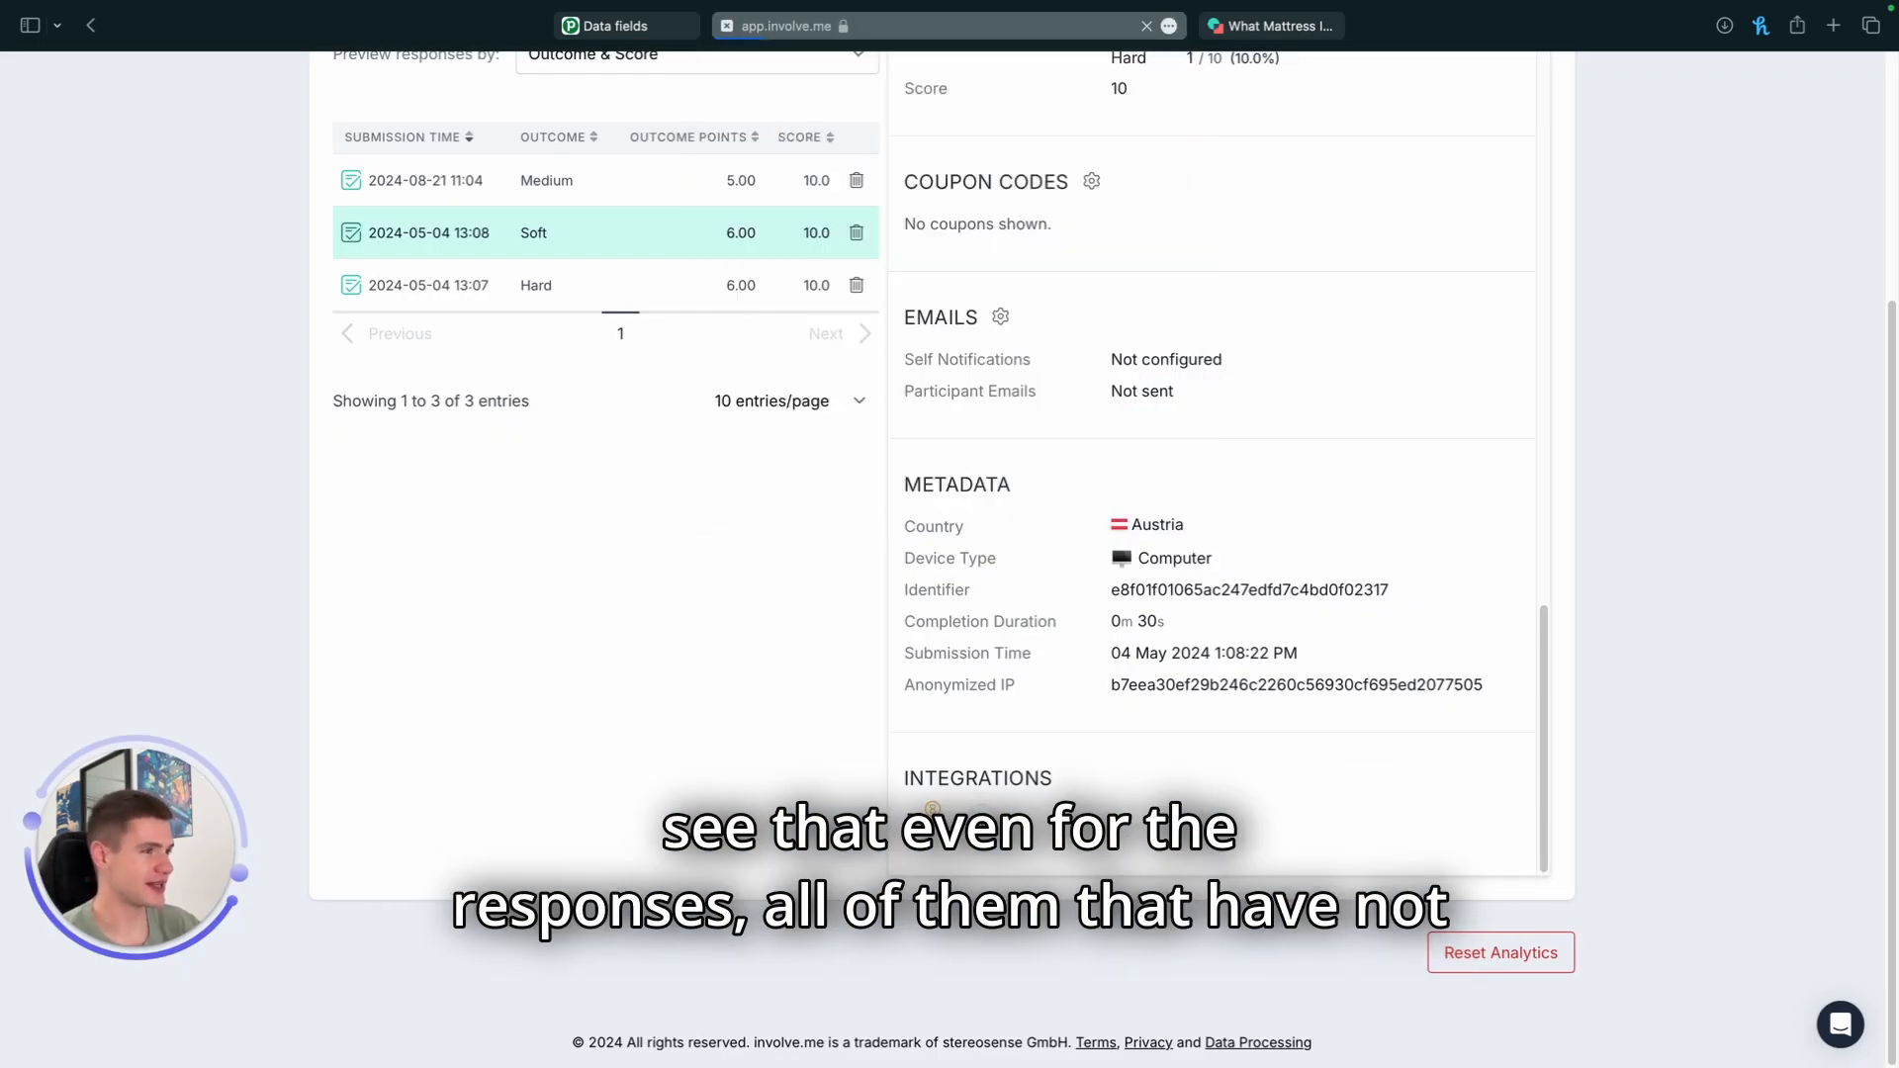
scroll(1146, 722, down, 15)
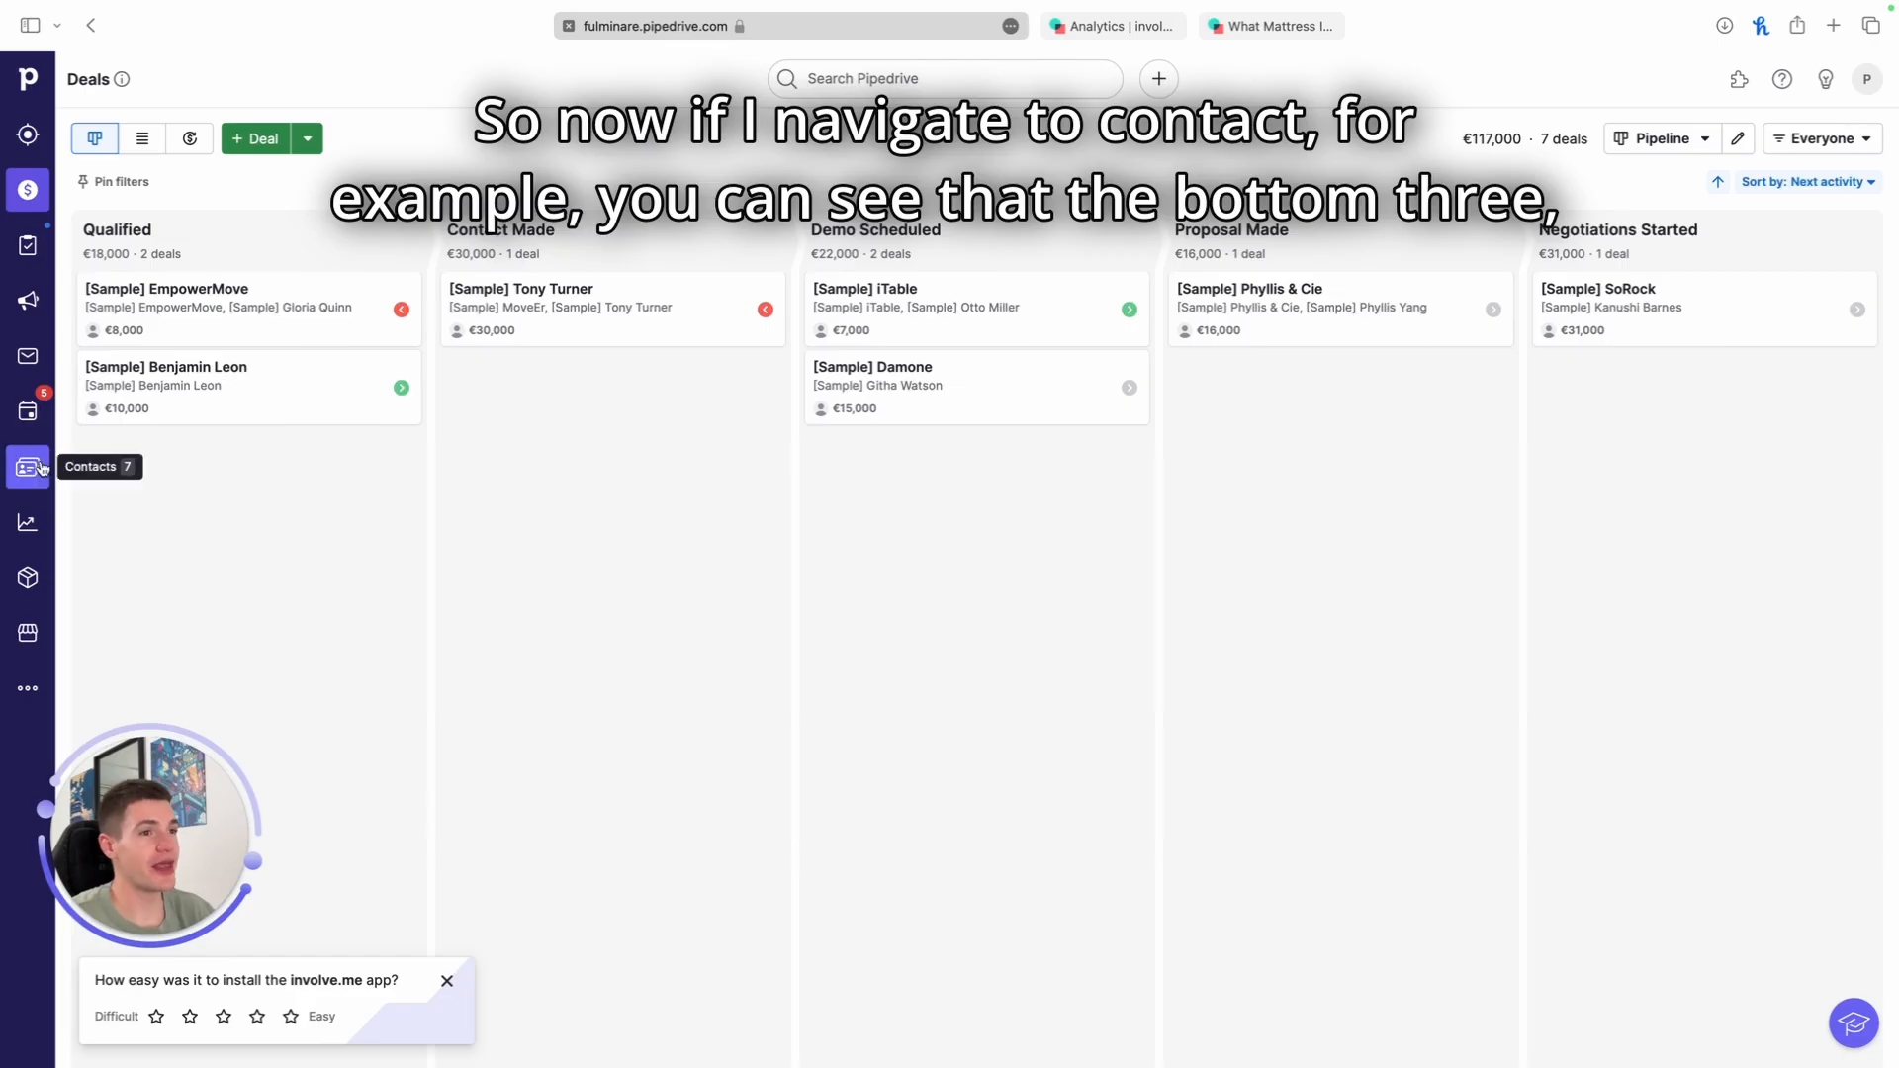
- In Pipedrive, open the Contacts section to view the people sent from the quiz
click(30, 466)
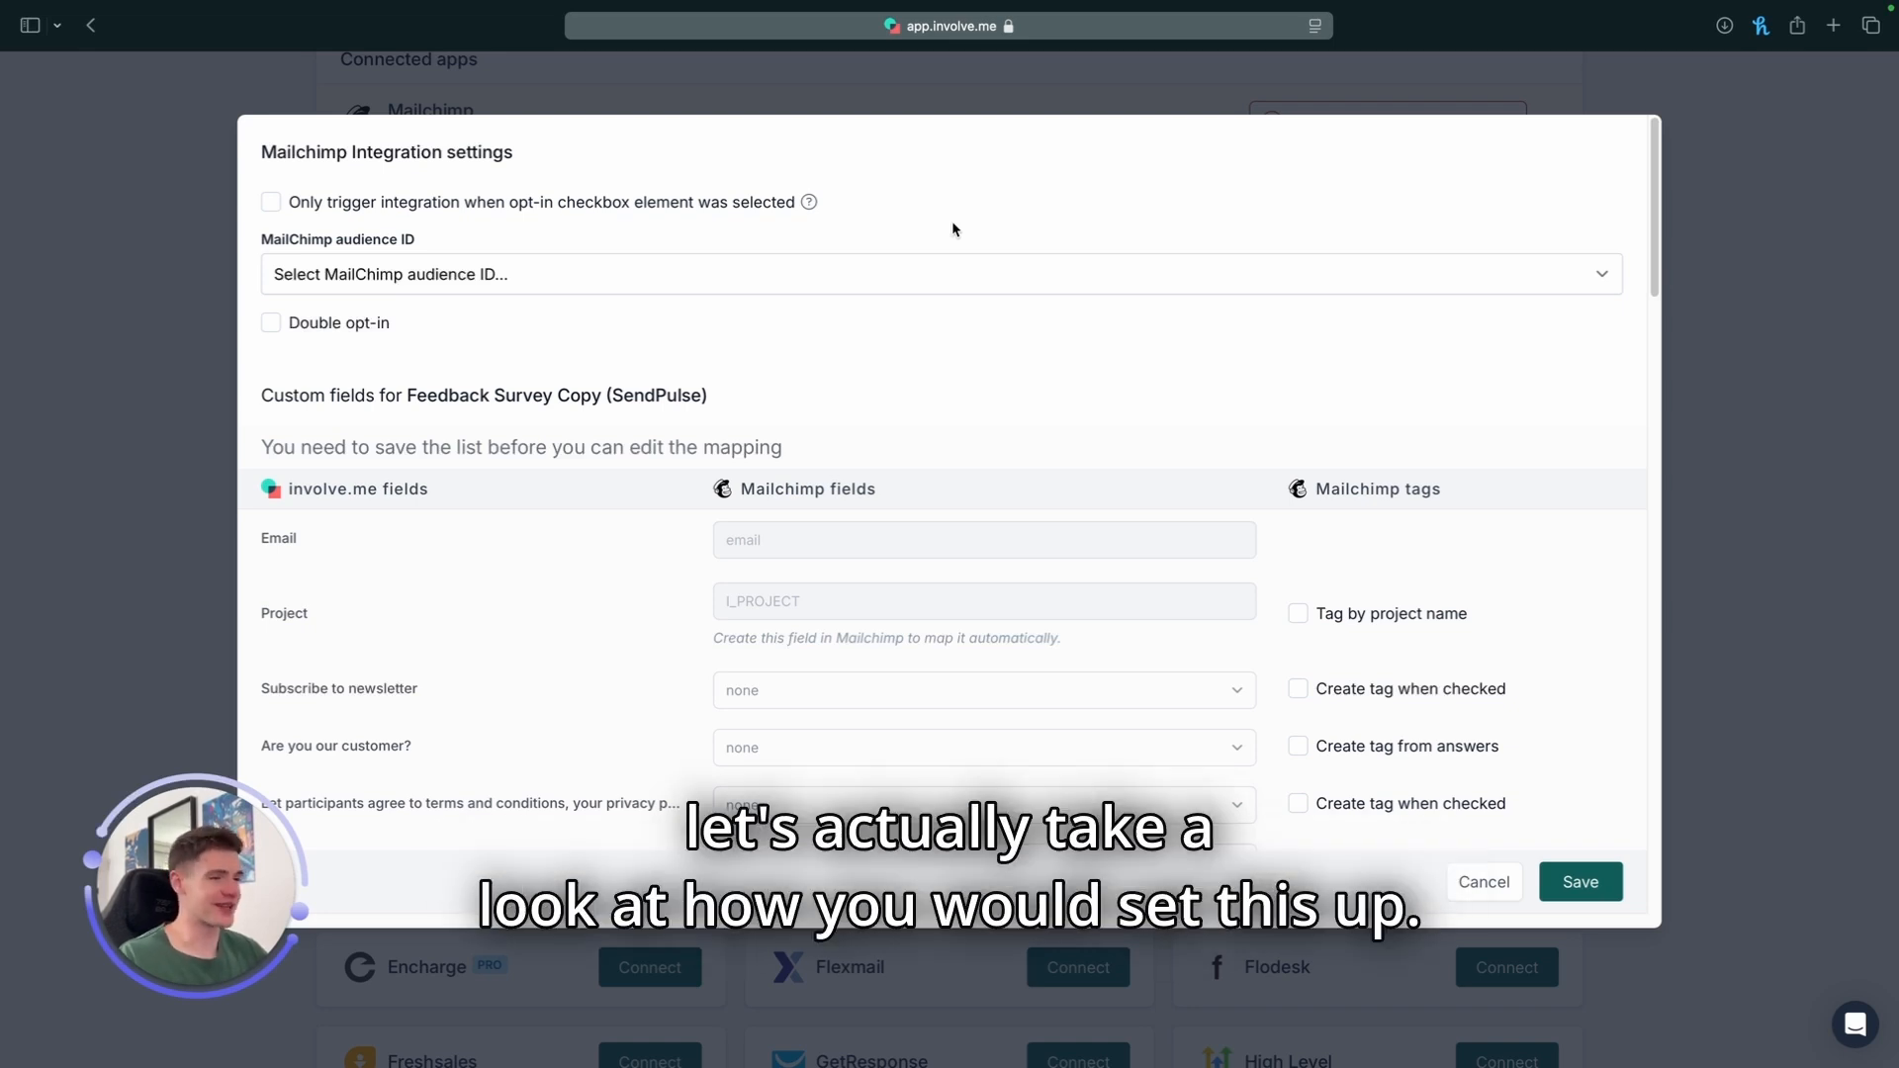
- In involve.me, set the Mailchimp integration to trigger only when the opt-in checkbox element was selected, and save it
click(272, 203)
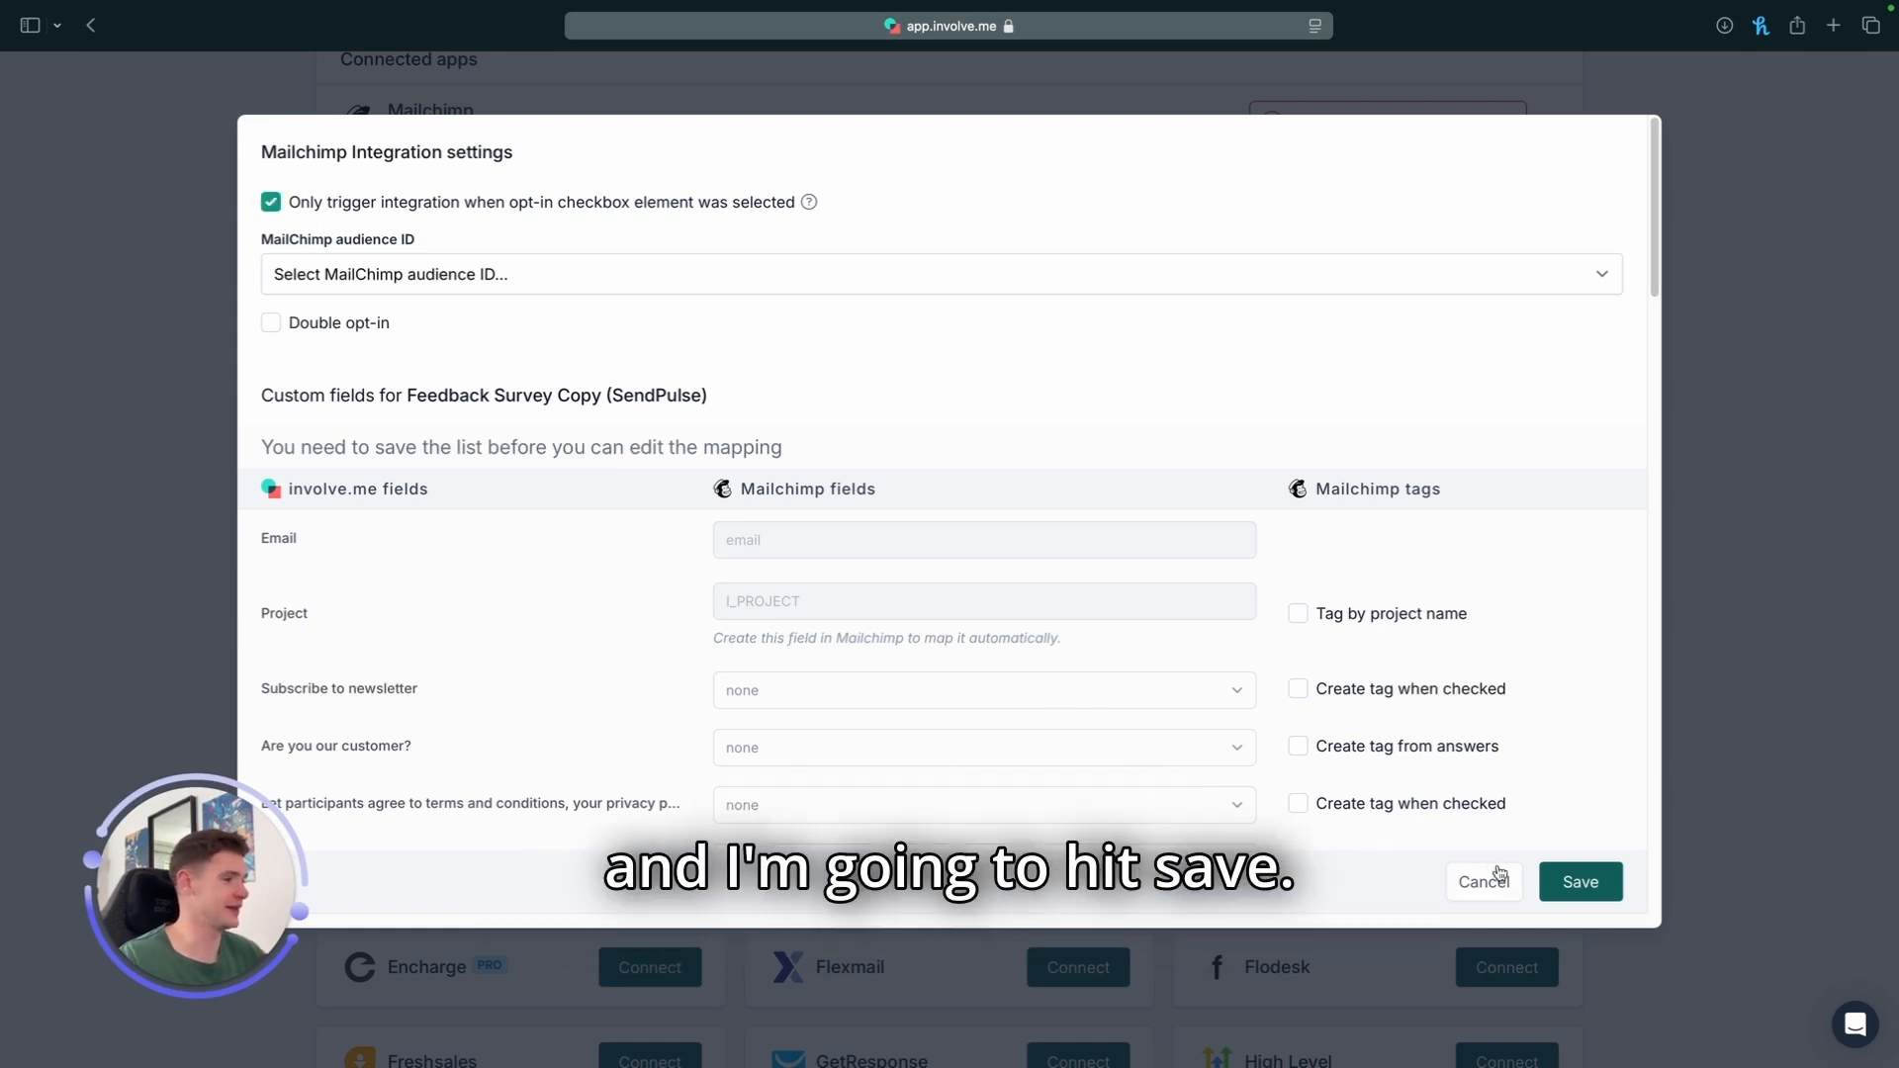
click(1597, 888)
- Open the project for editing and add an Opt-In Checkbox above "Subscribe to newsletter" on the contact details page
click(732, 77)
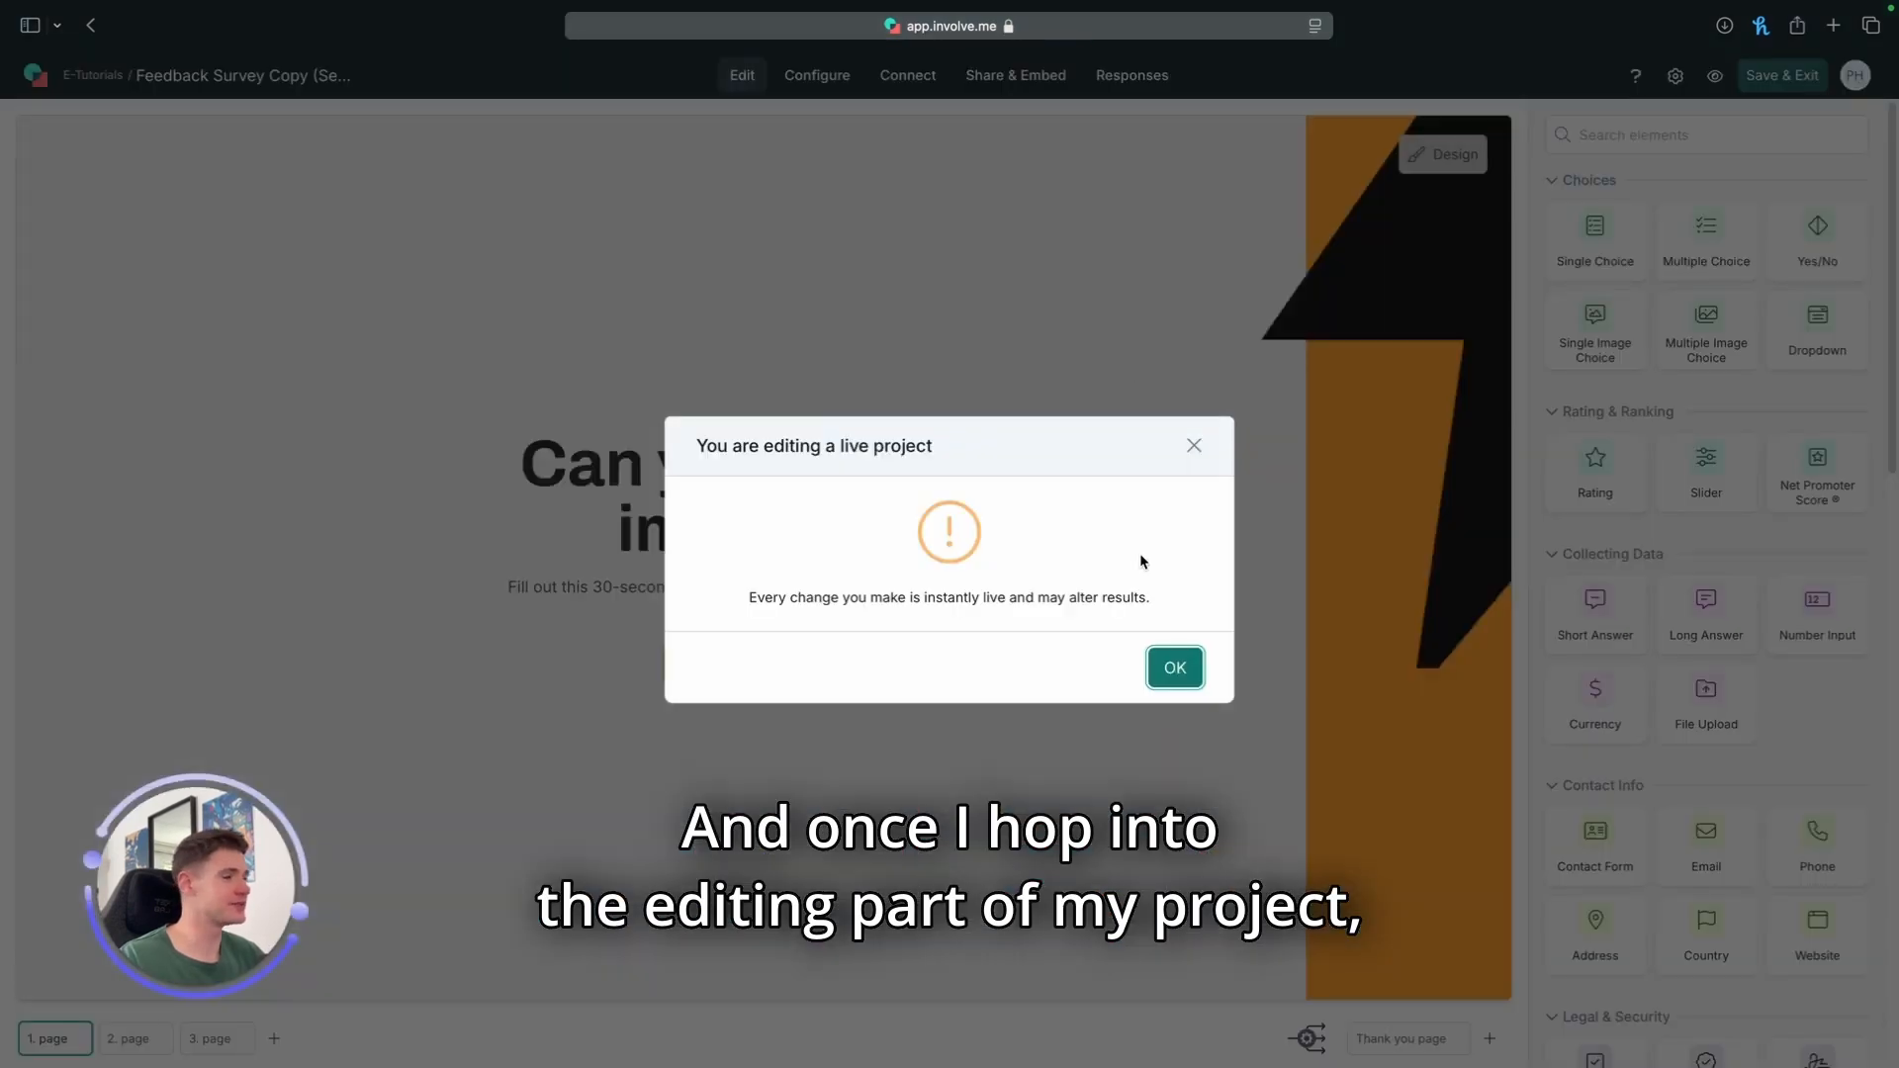
click(1175, 667)
click(1682, 135)
text(opt)
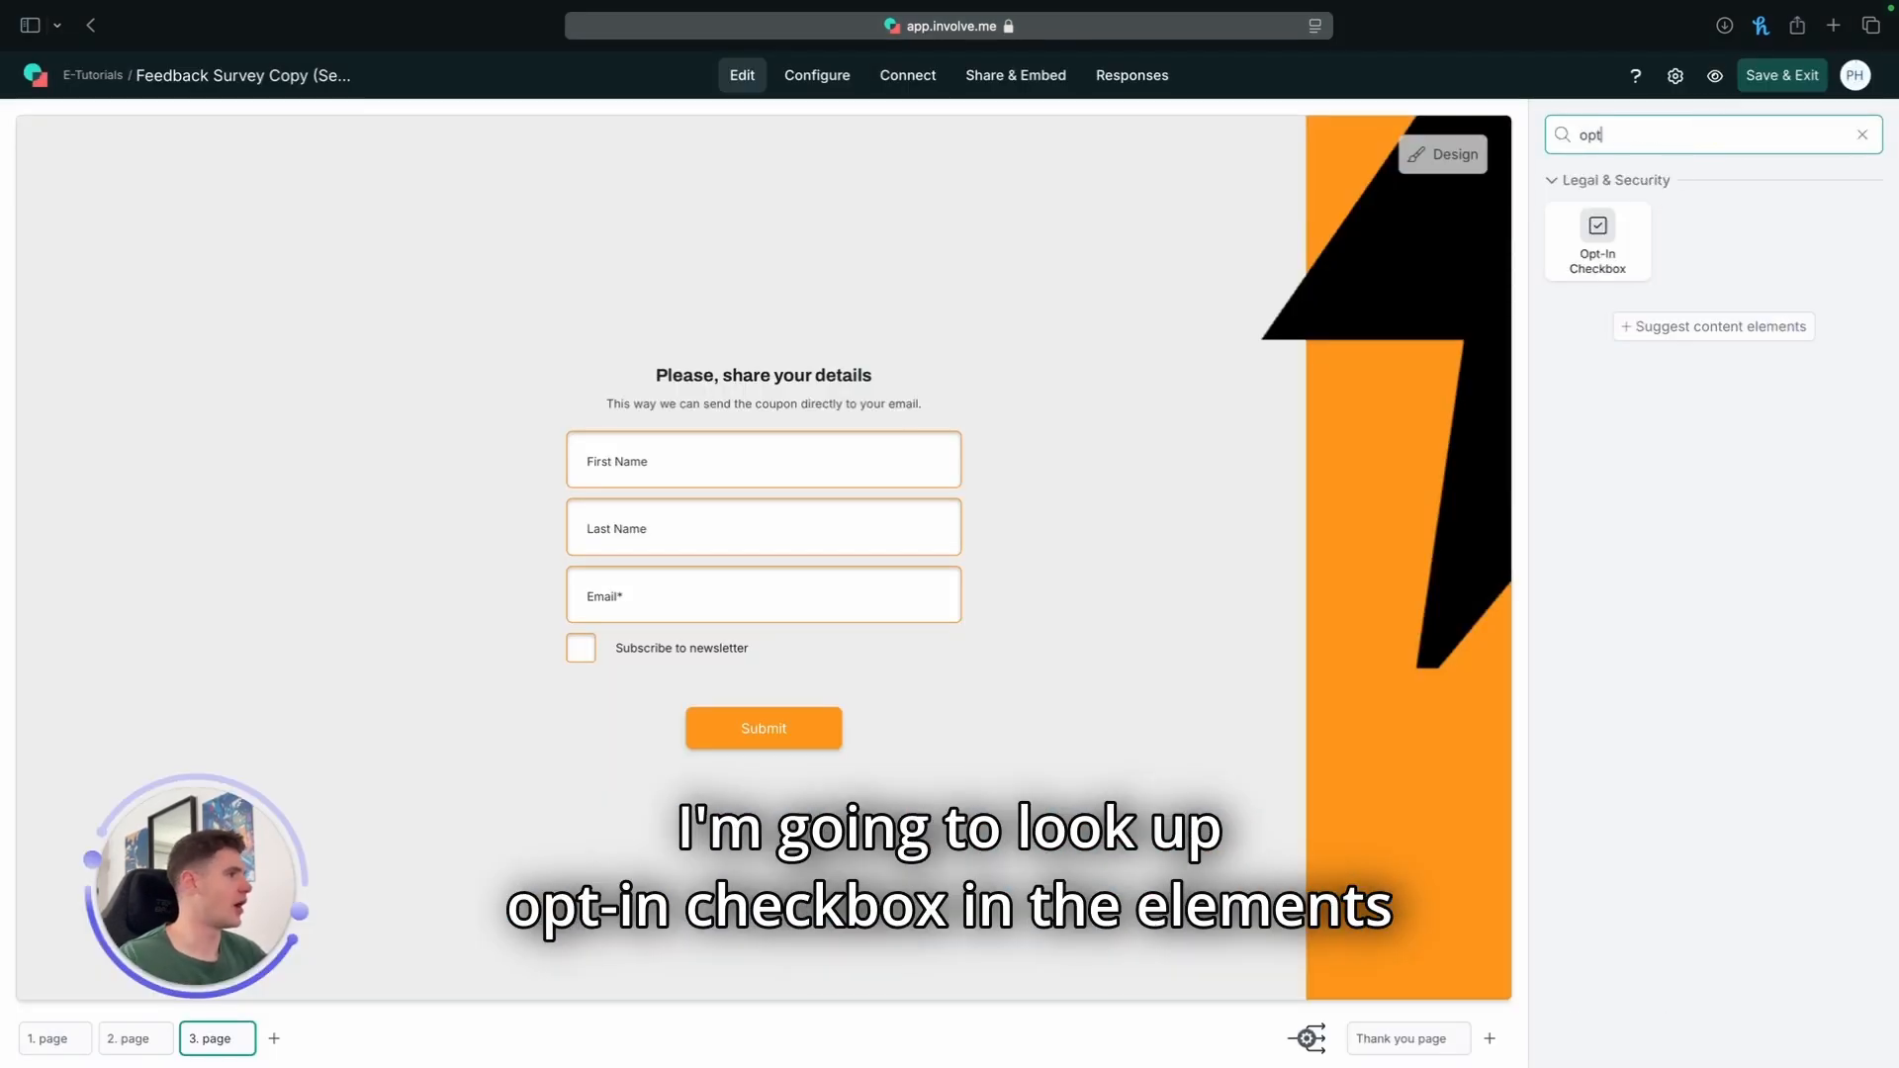
drag(1596, 232, 809, 643)
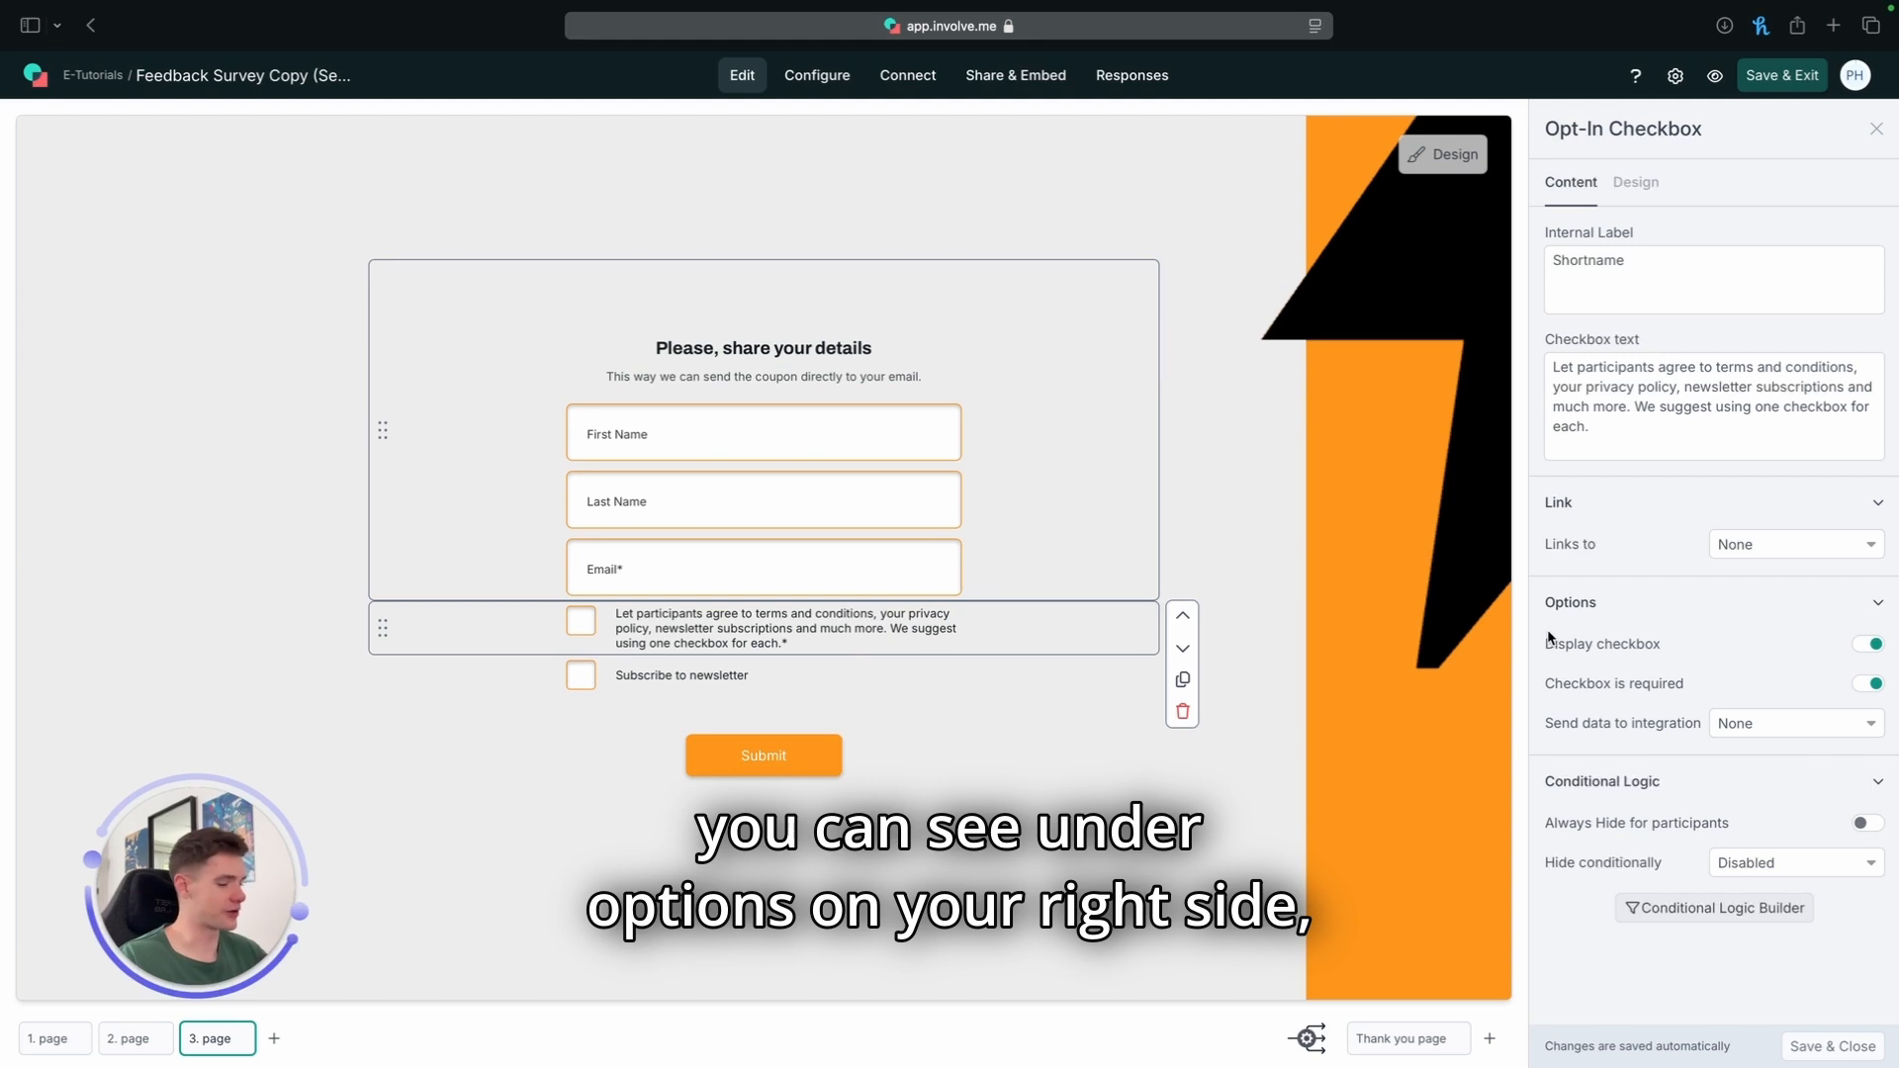
- Set the opt-in checkbox to send data to All Integrations, keeping "Checkbox is required" enabled
mouse_move(1545, 599)
mouse_down()
mouse_move(1541, 759)
mouse_move(1735, 750)
mouse_up()
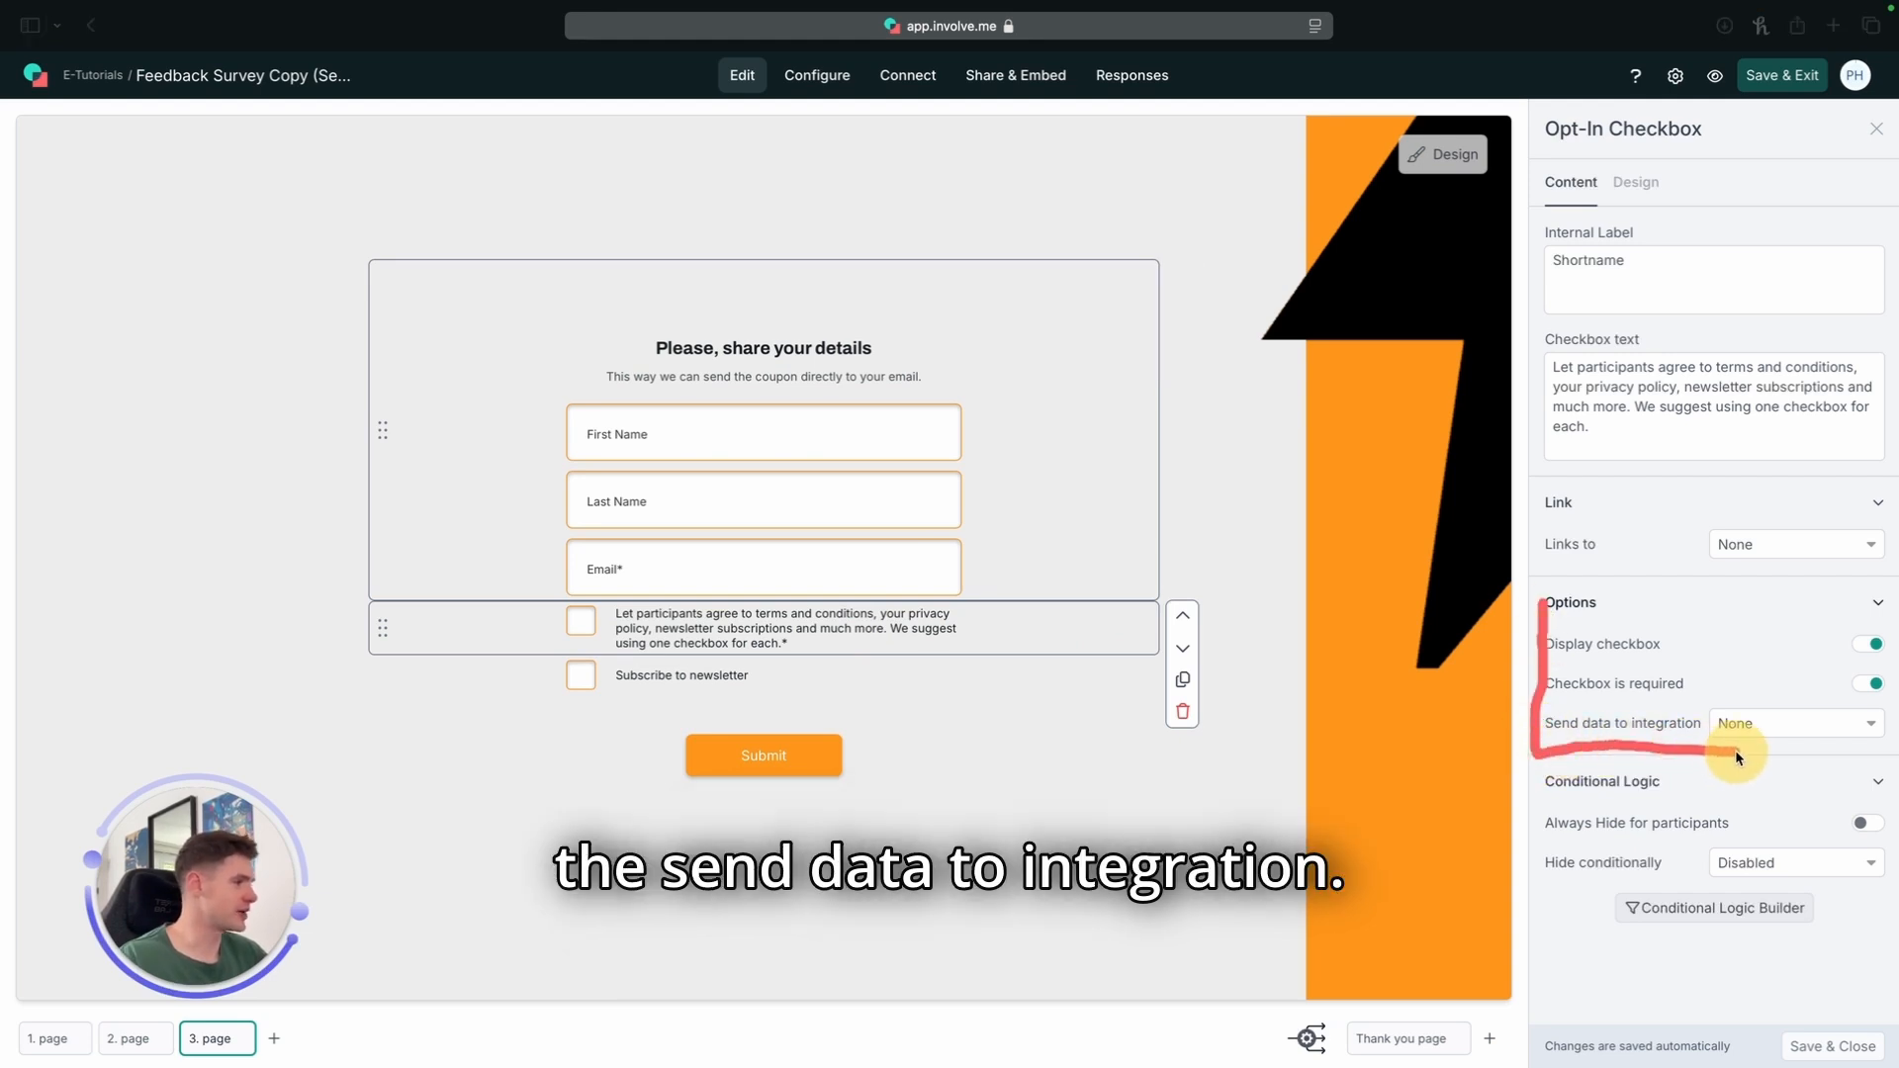
click(1739, 730)
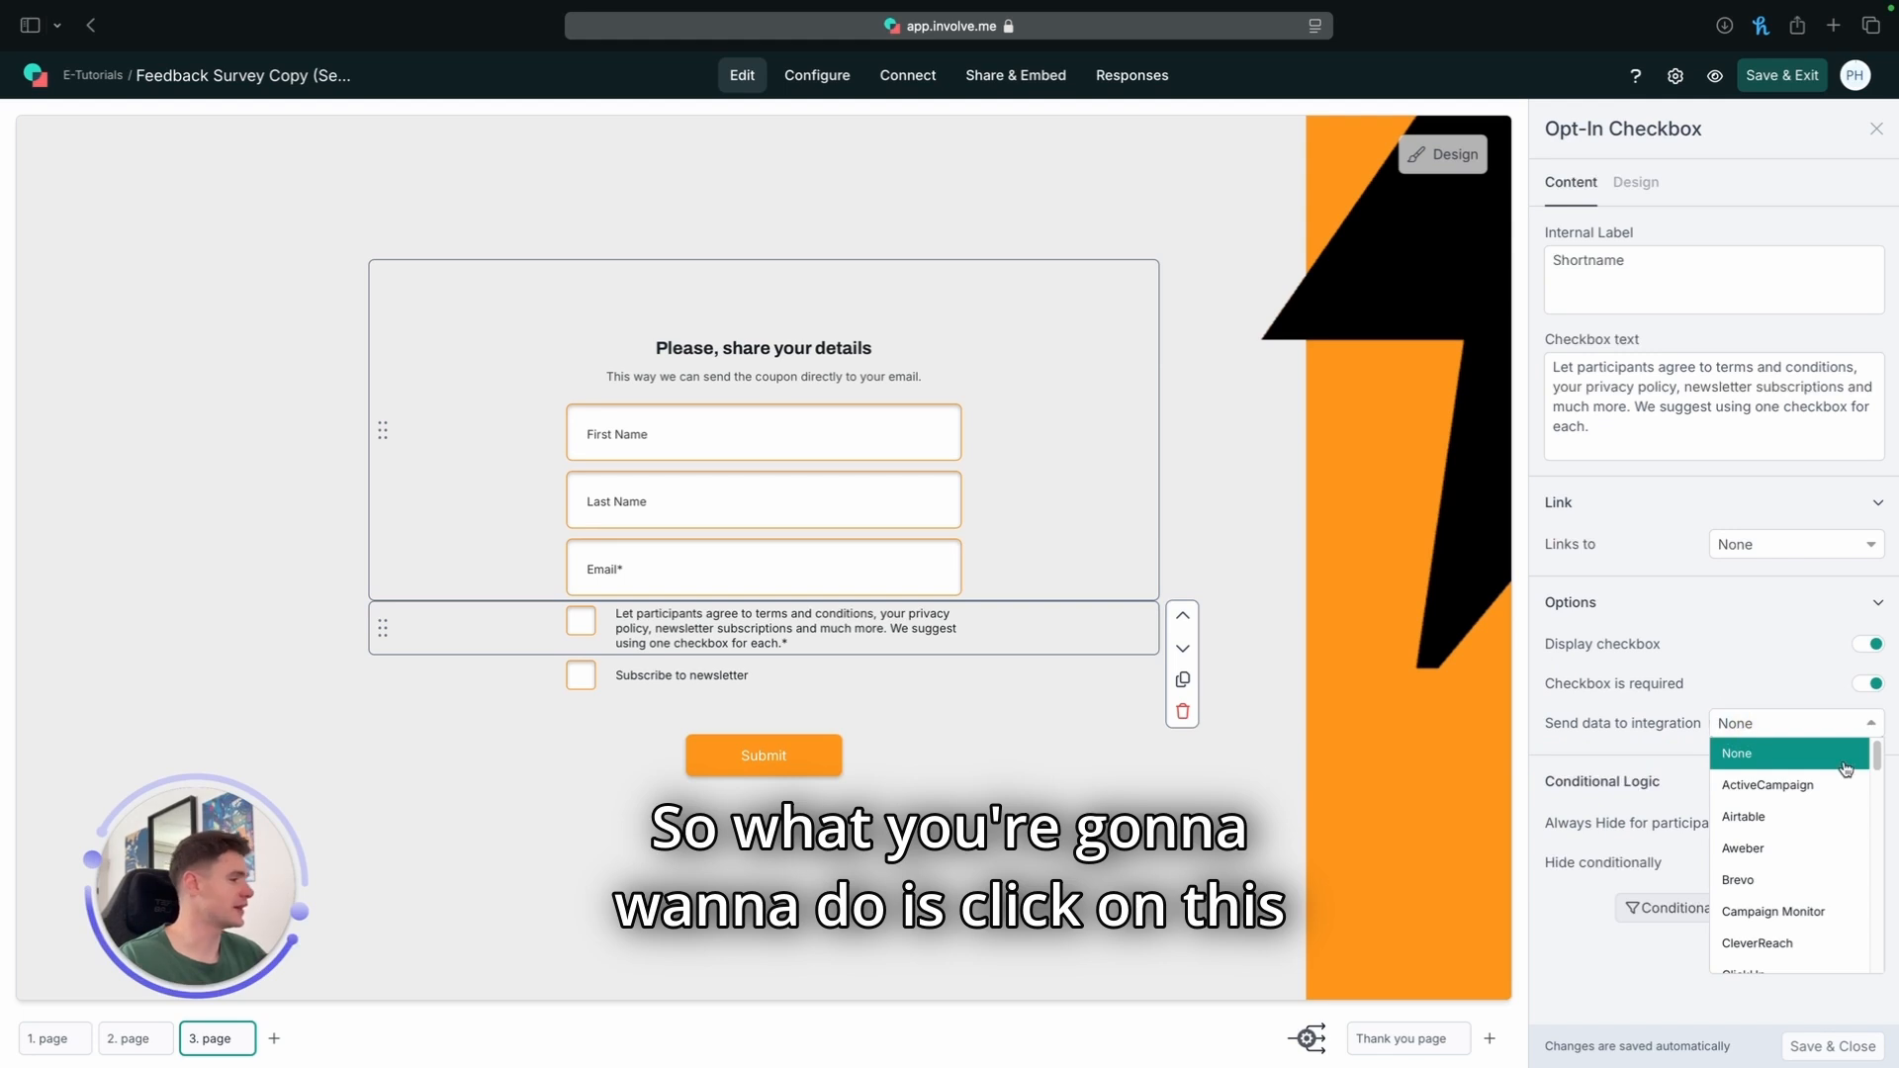
drag(1878, 756, 1850, 979)
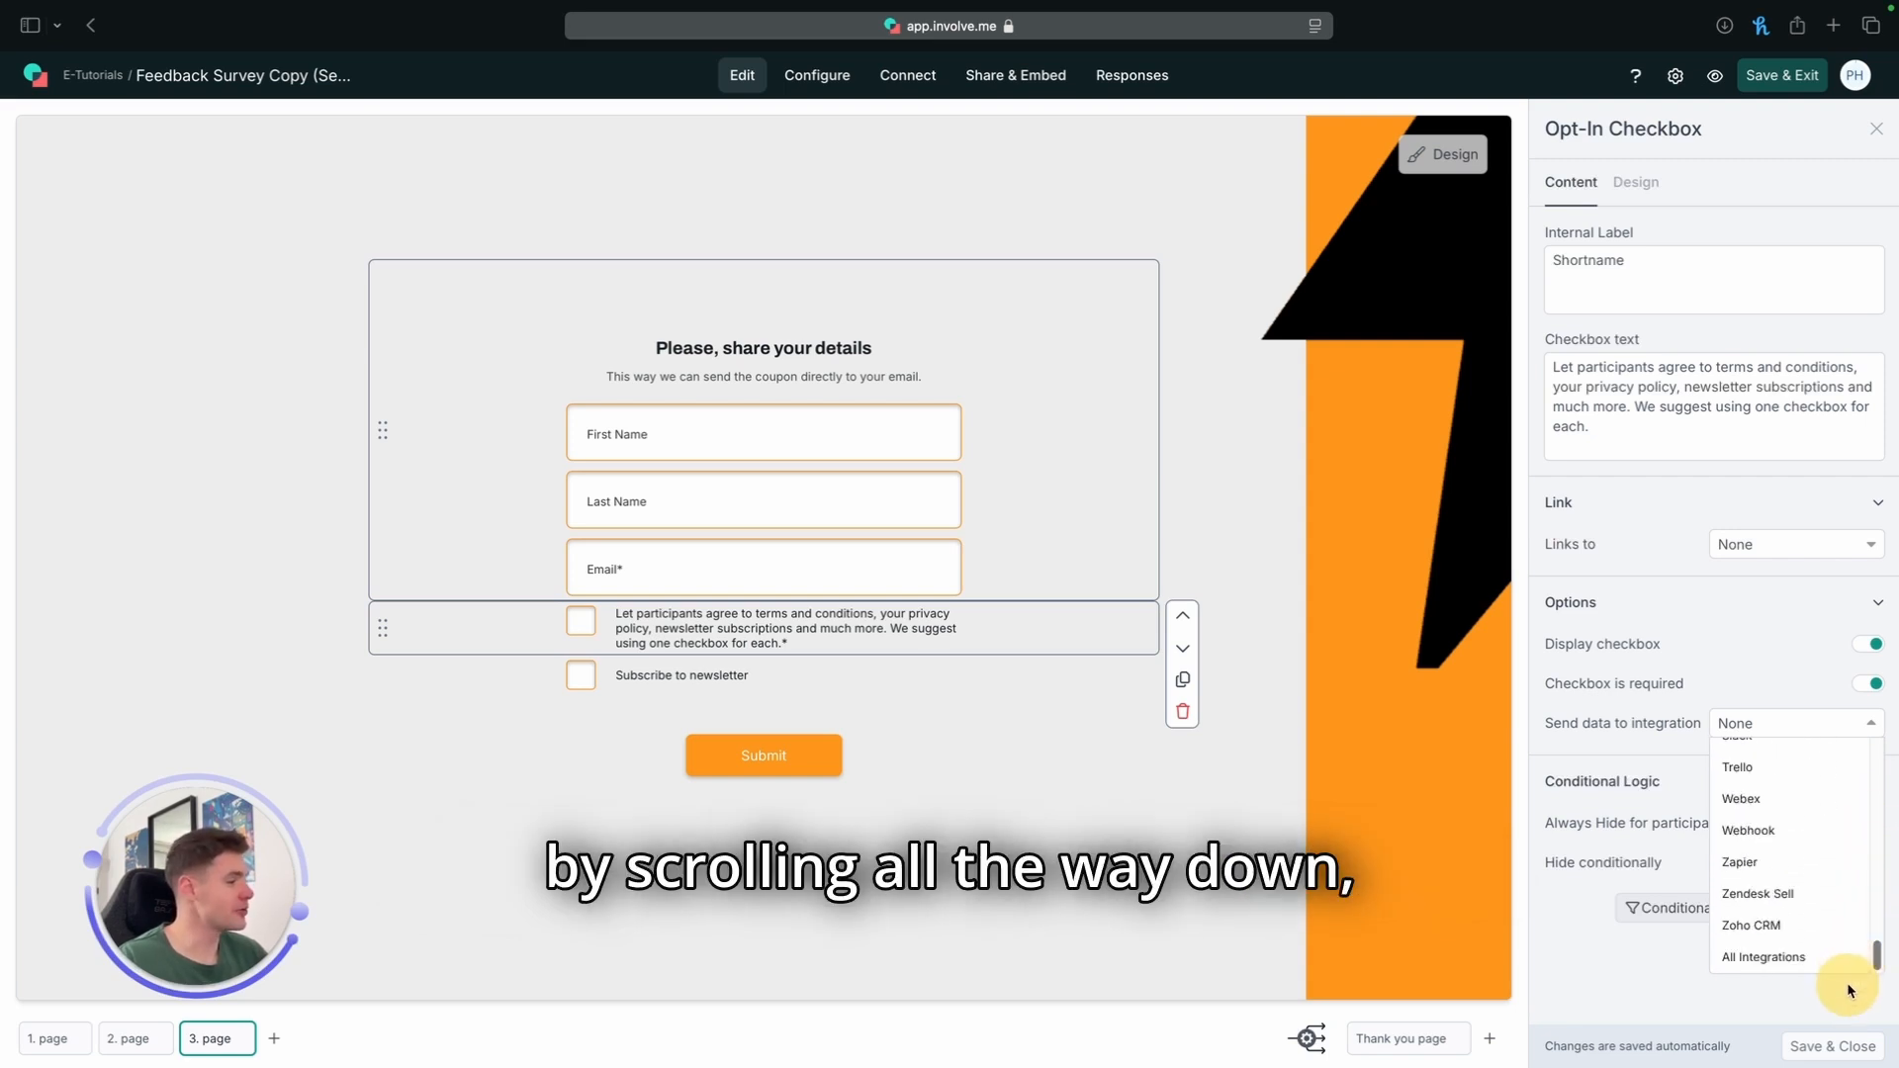
click(1750, 956)
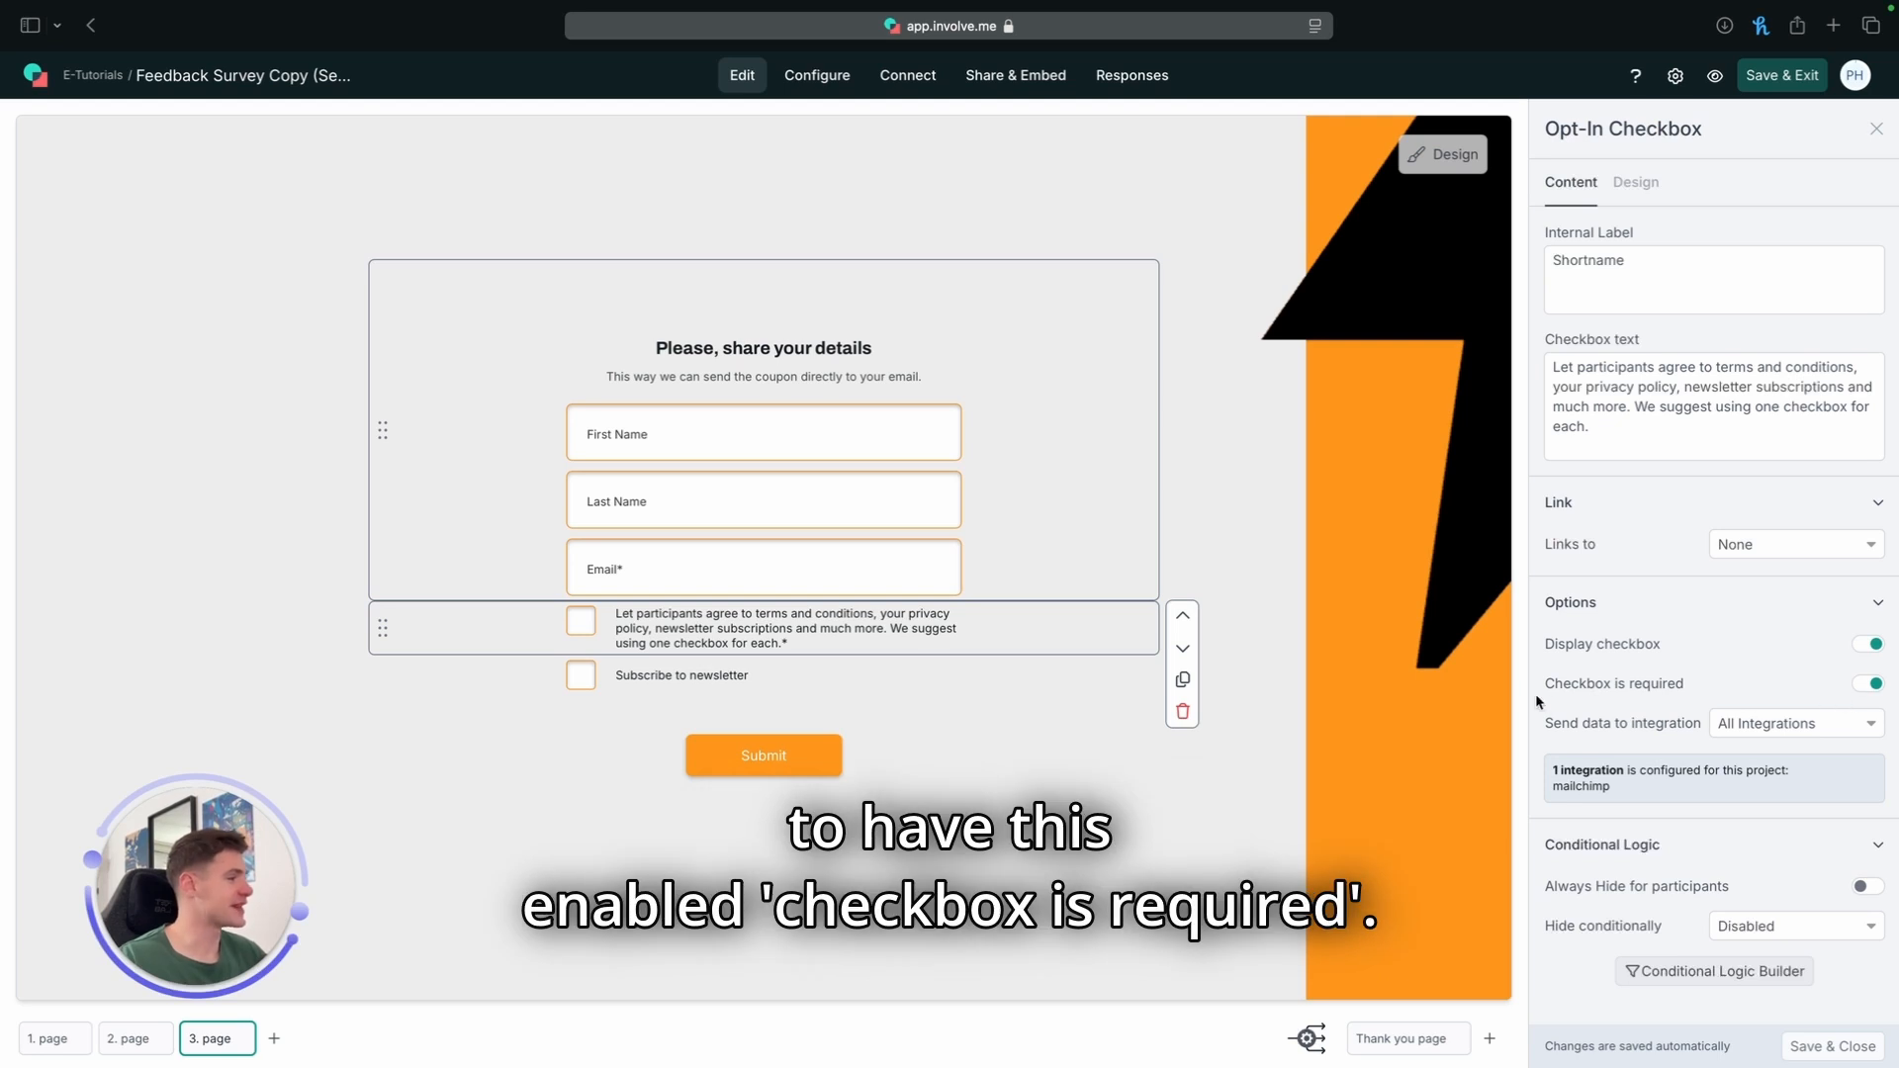
drag(1540, 695, 1777, 696)
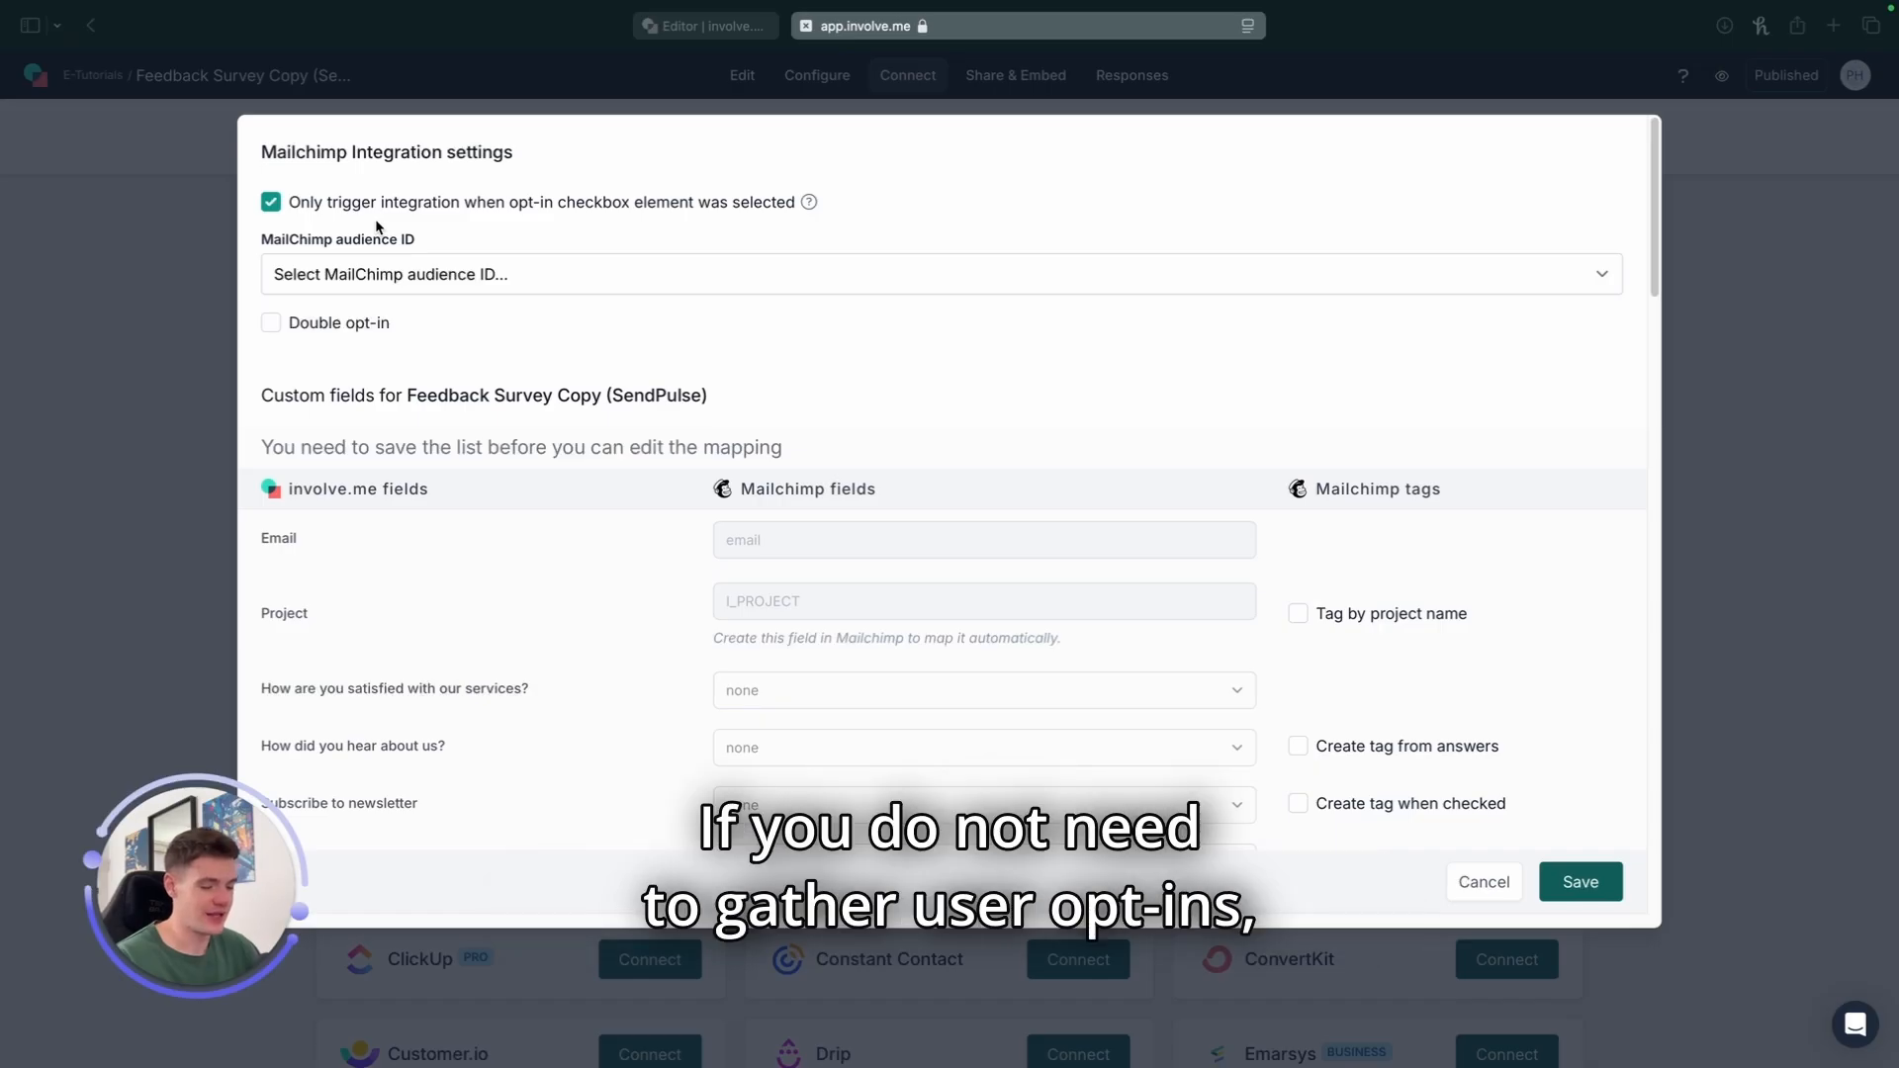
- Turn the Mailchimp setting that triggers the integration only on a selected opt-in checkbox off and back on
drag(321, 221, 442, 224)
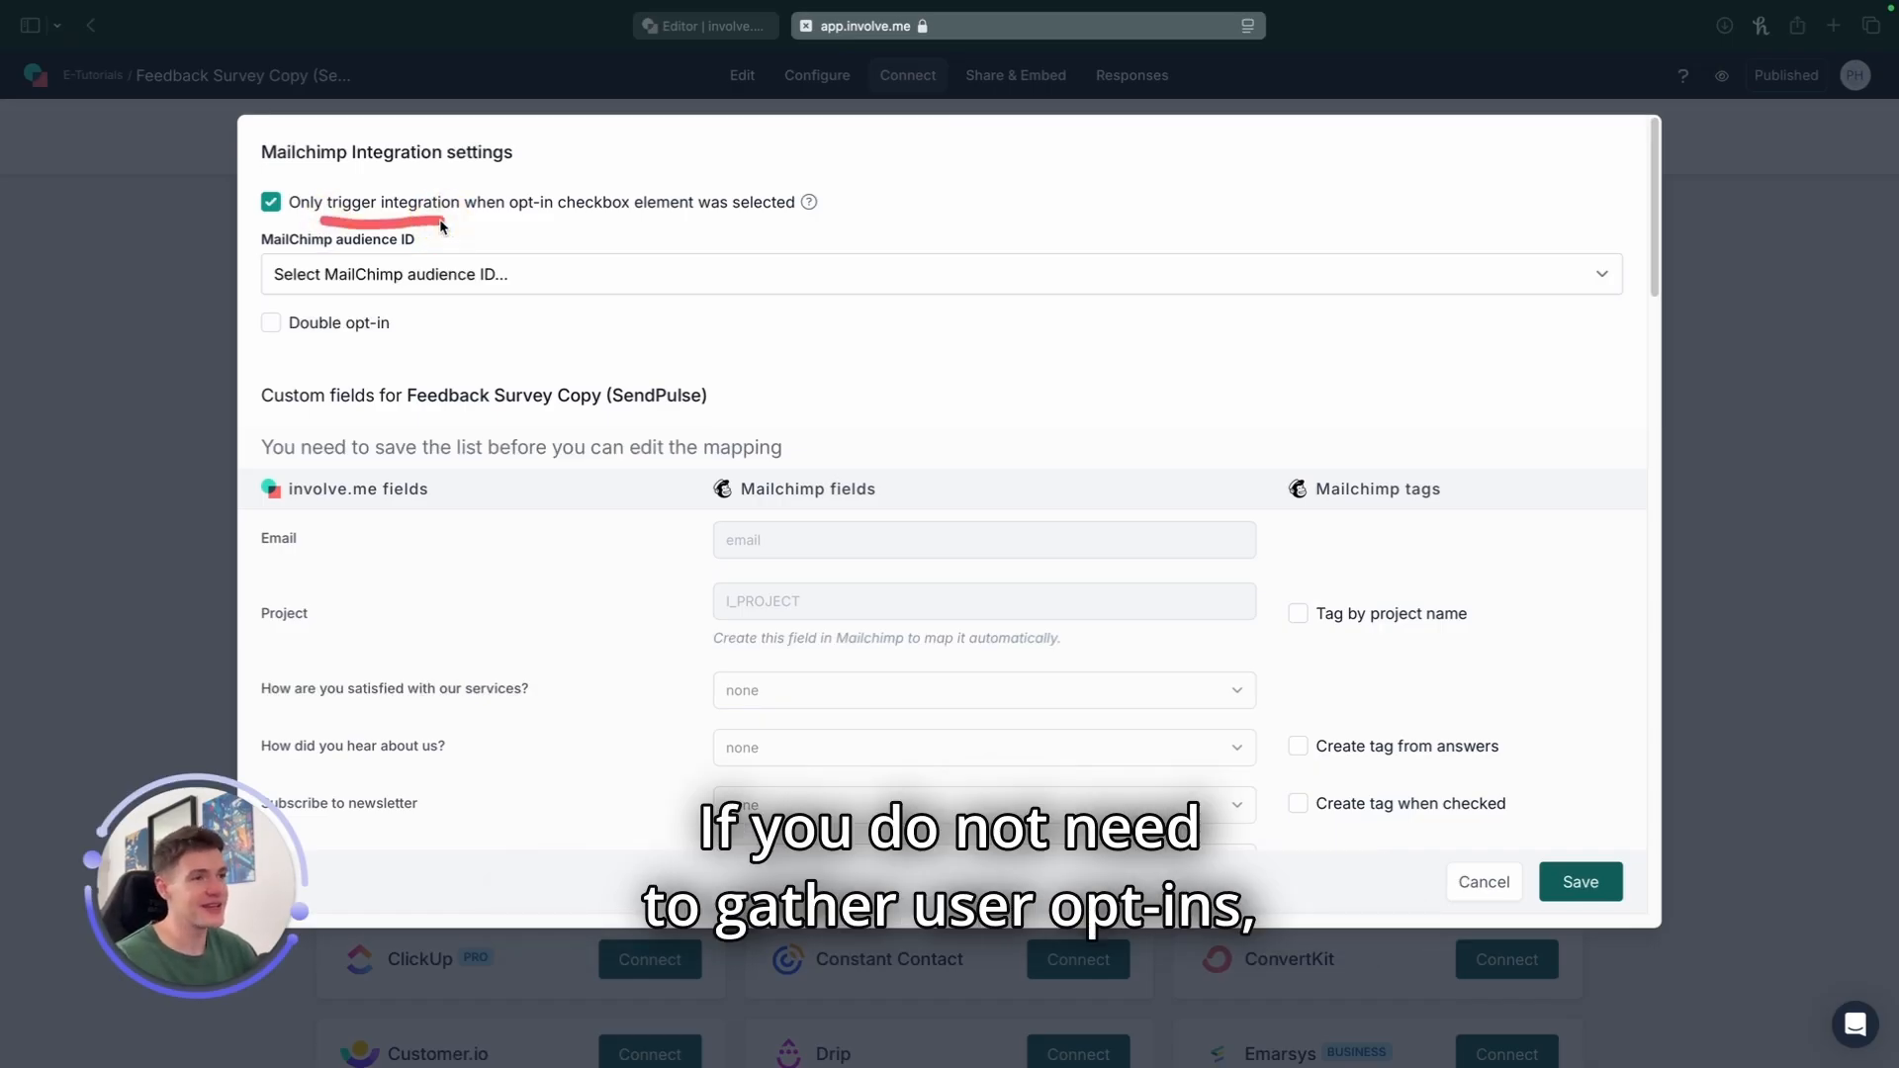
click(270, 204)
click(270, 204)
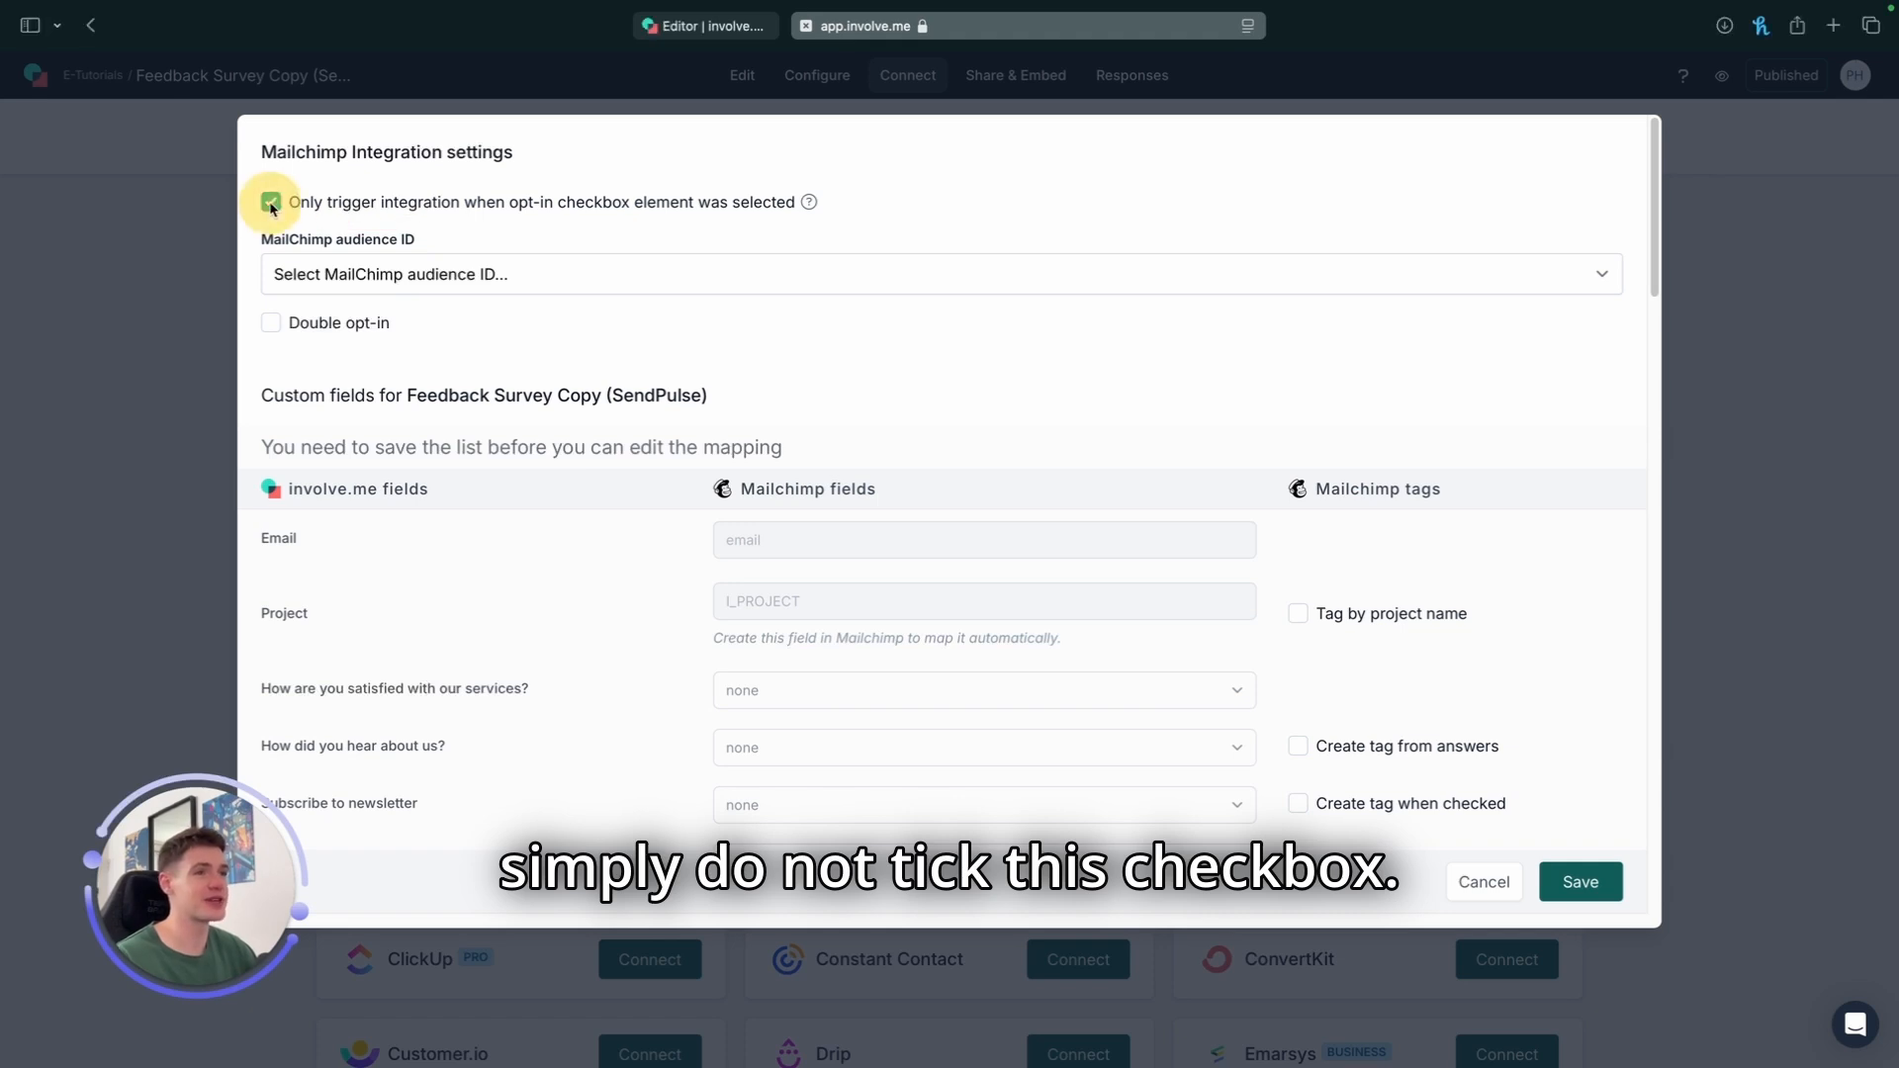
click(271, 203)
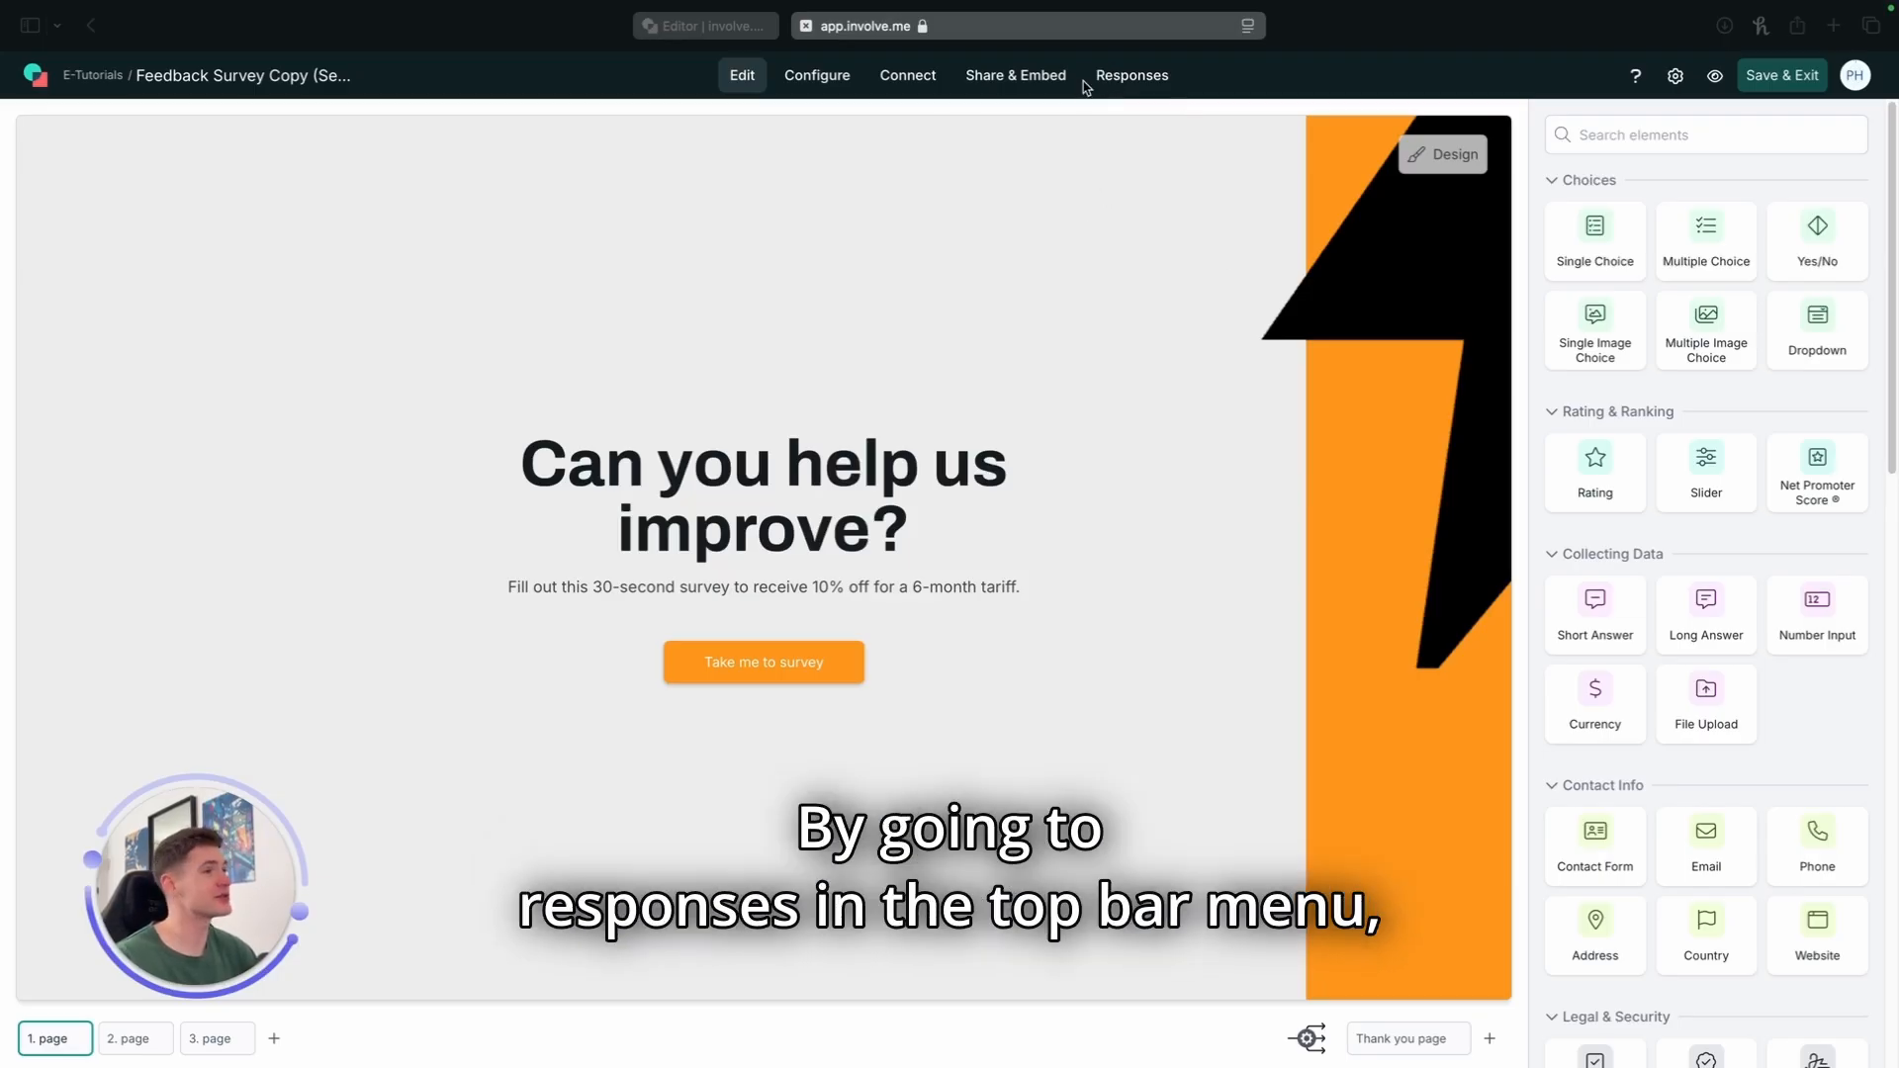
click(1136, 76)
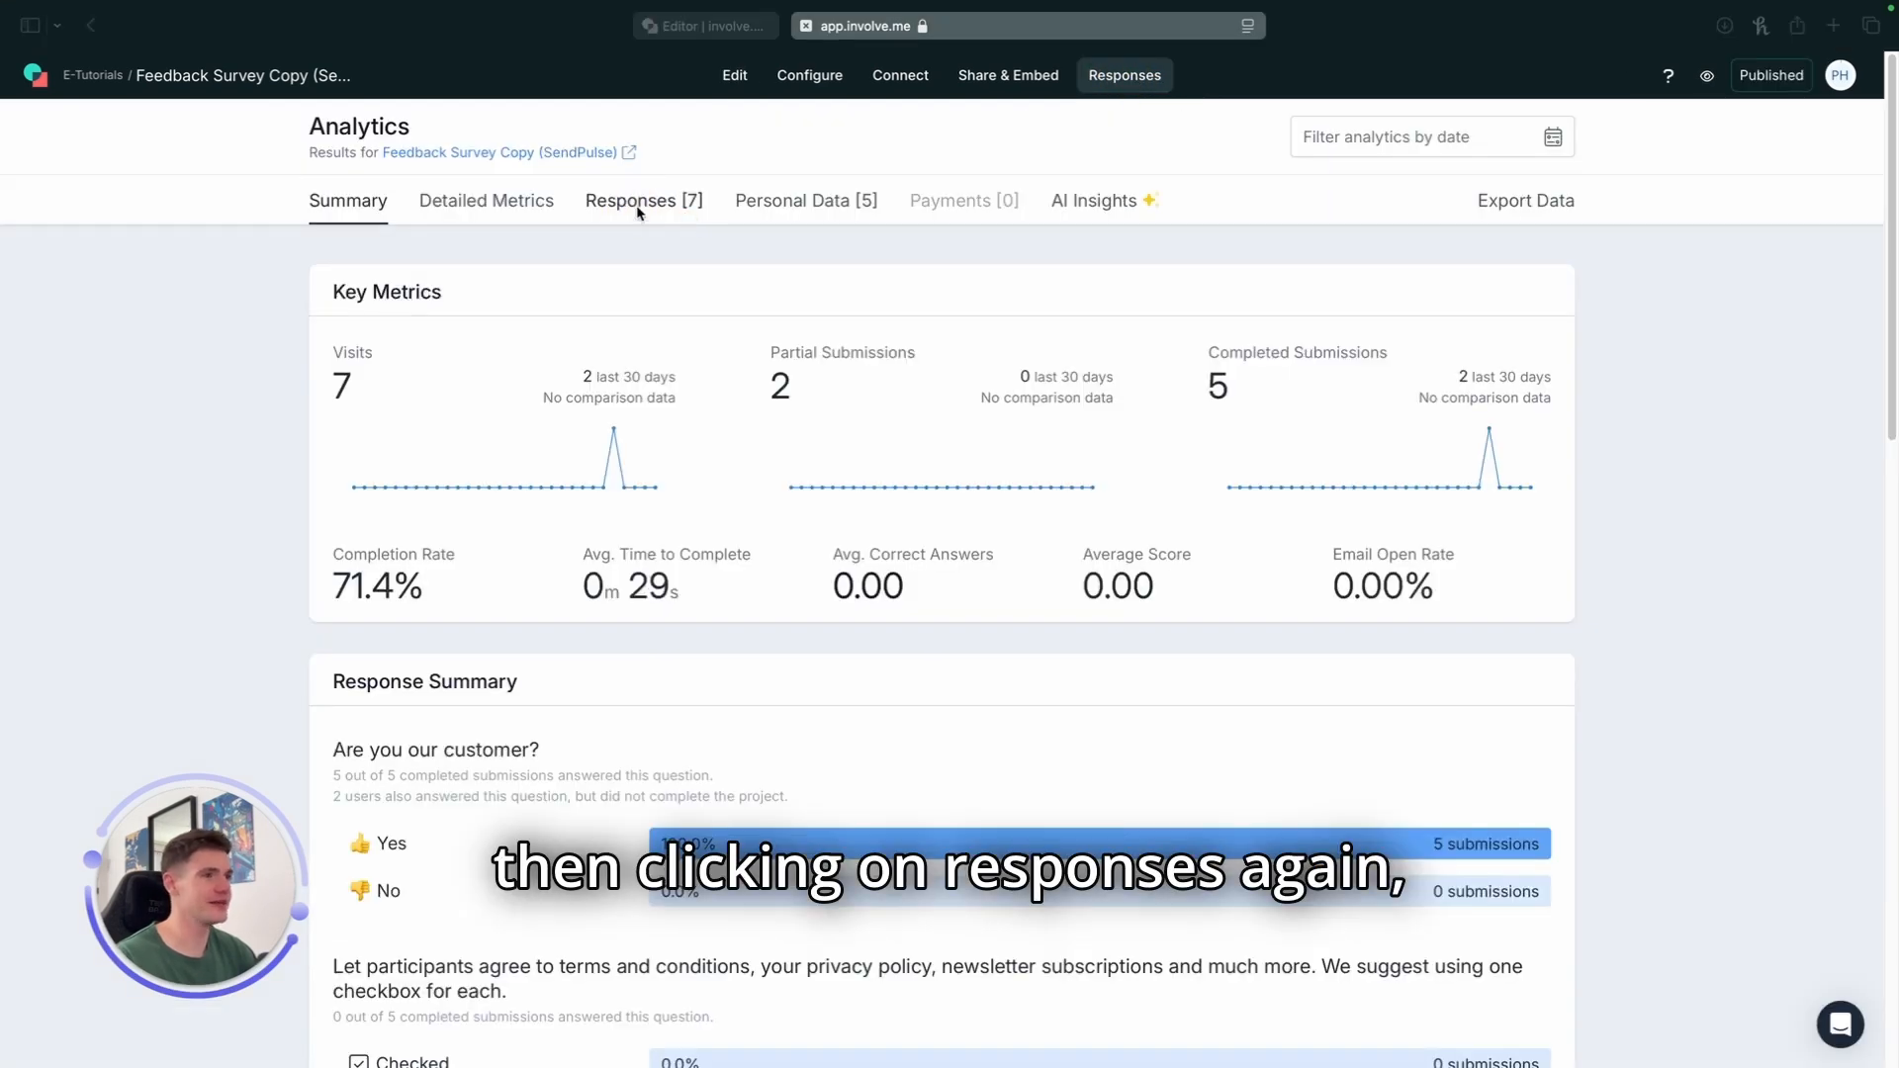
click(637, 205)
click(535, 509)
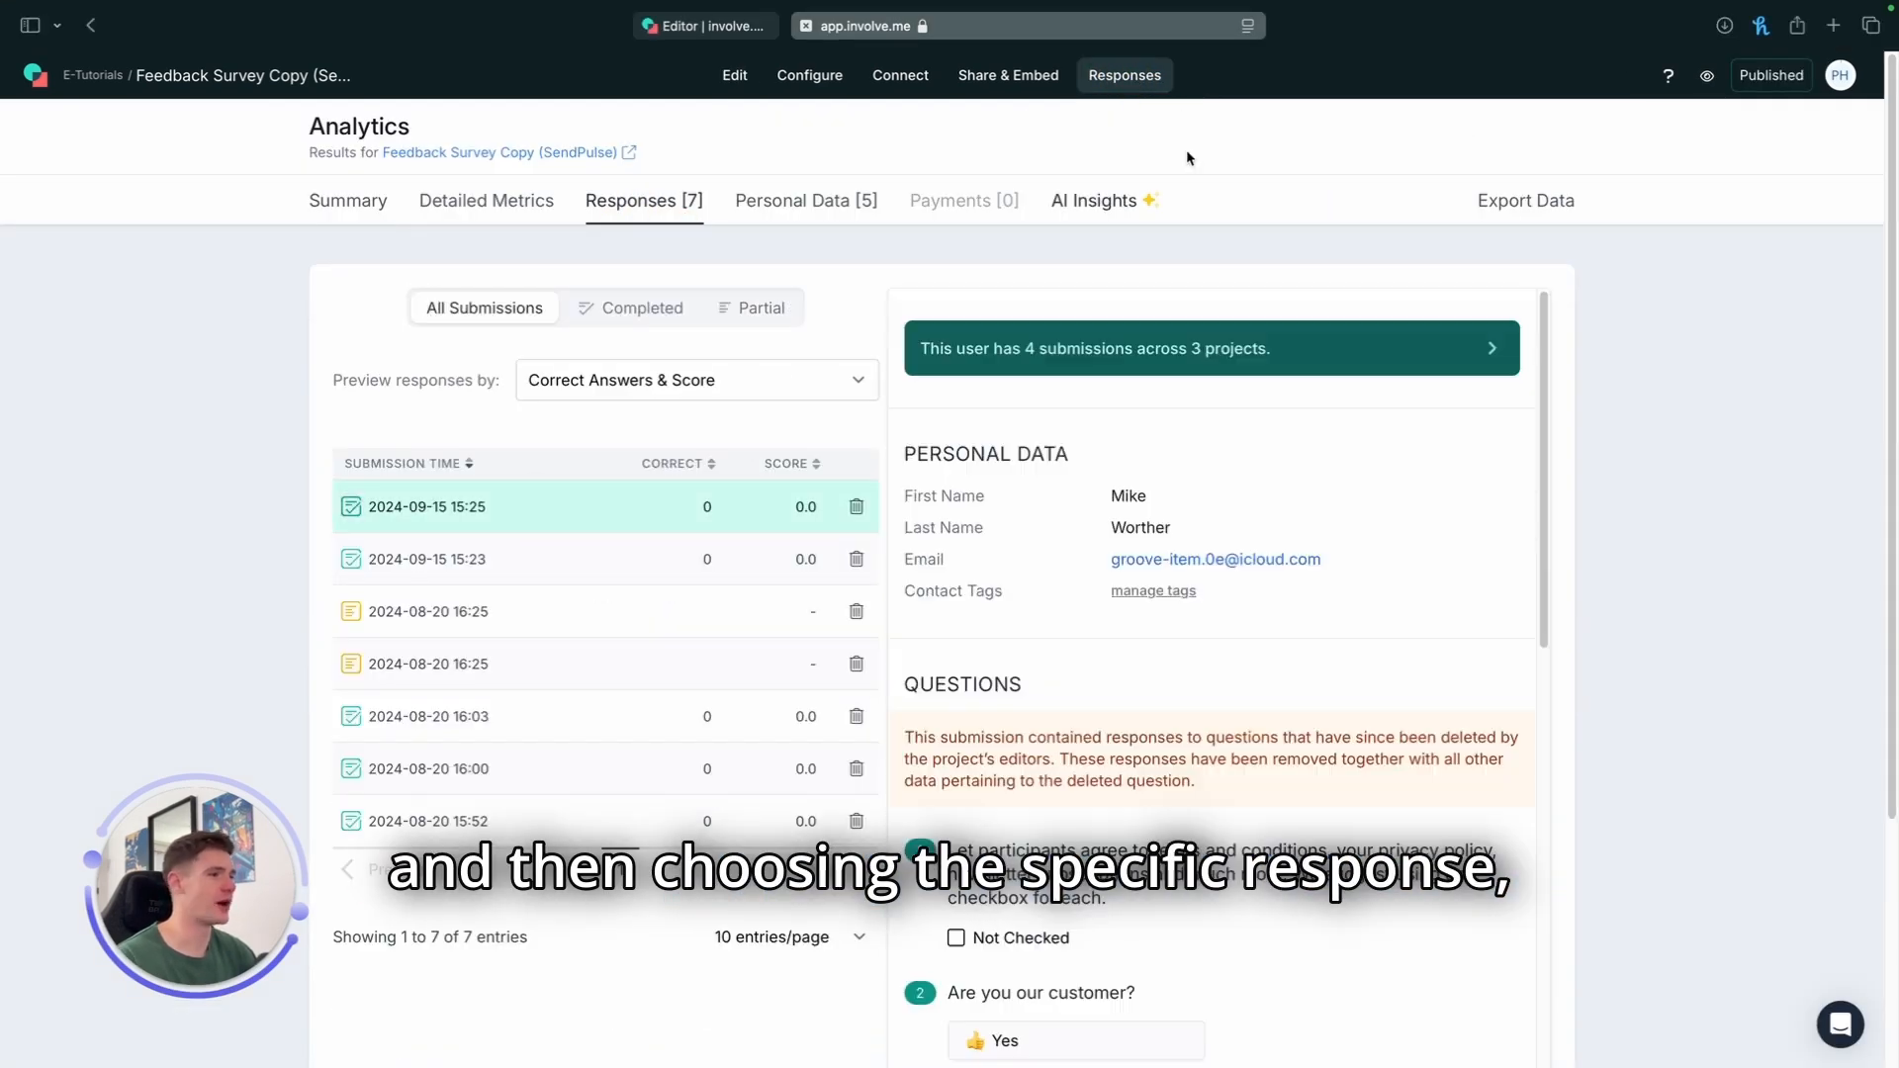
- Examine the SendPulse and Mailchimp integration statuses at the end of the selected submission's details
drag(1539, 445, 1553, 1007)
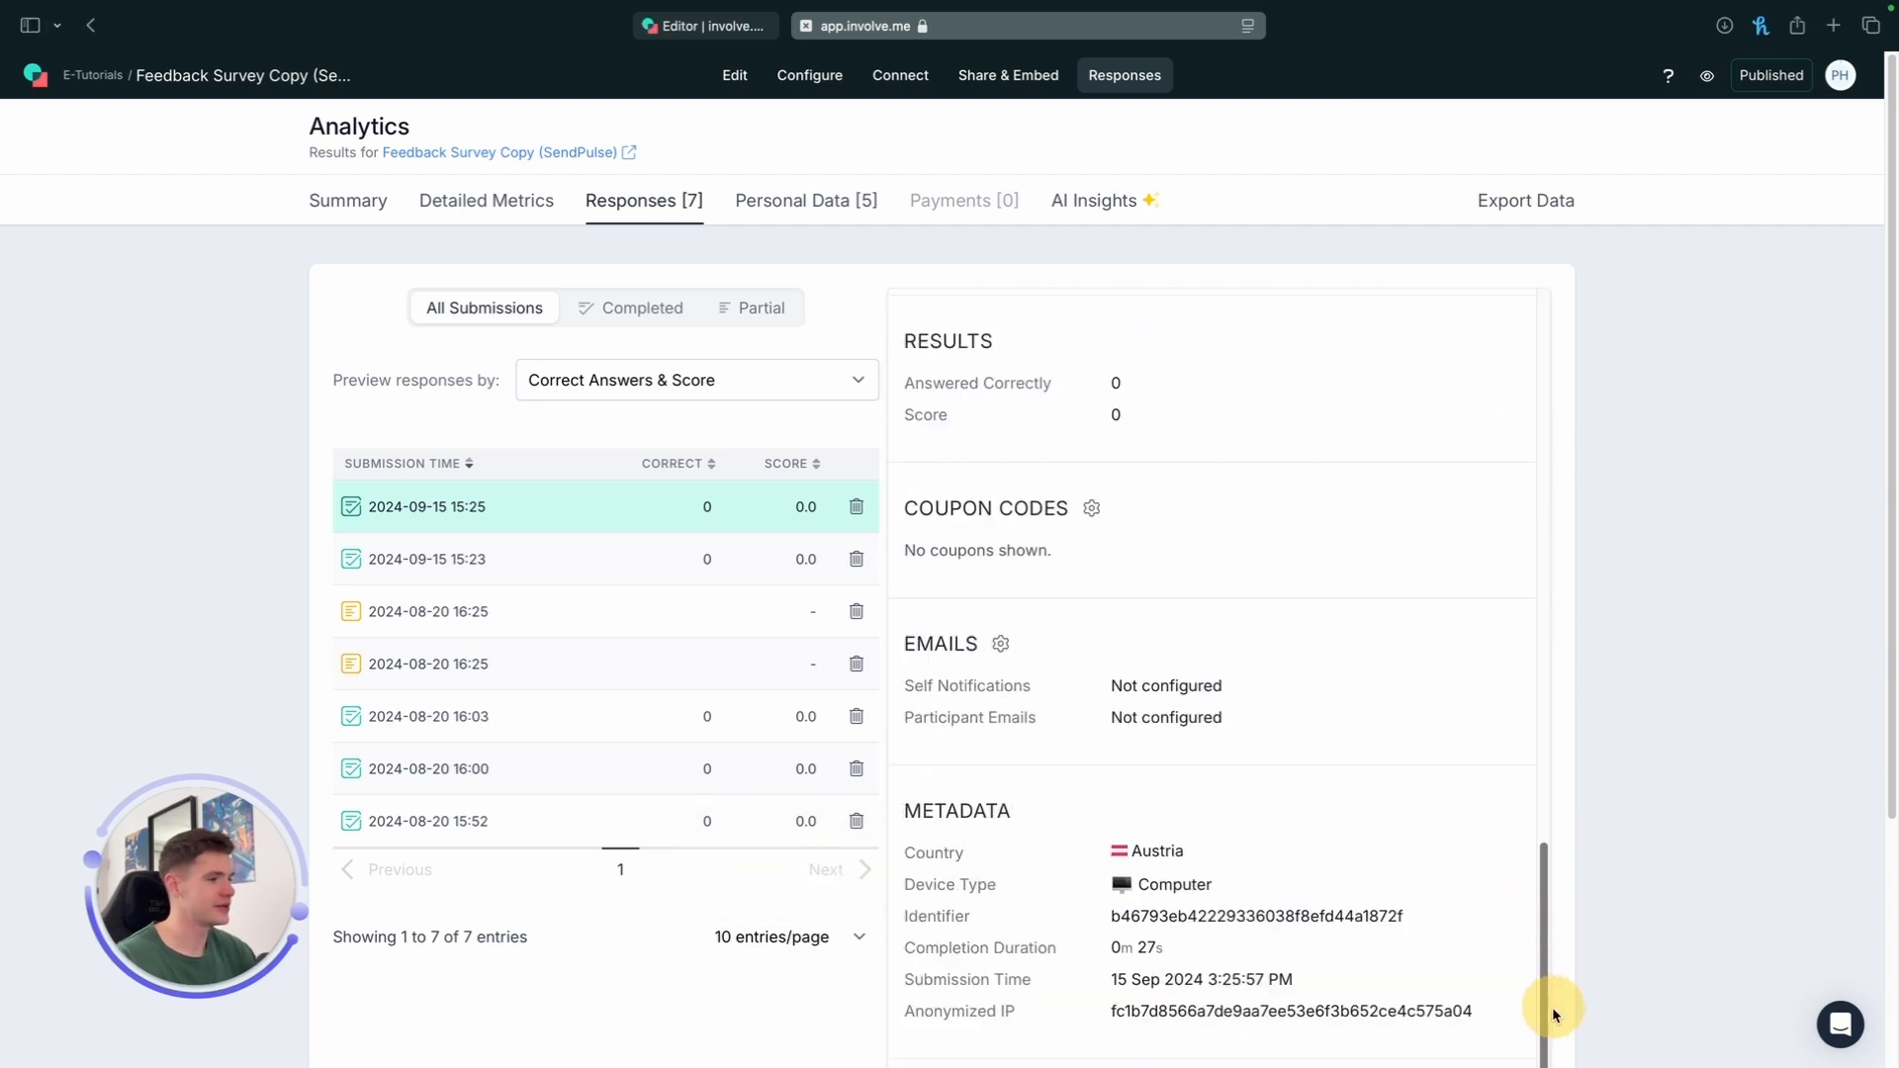
scroll(1552, 1007, down, 5)
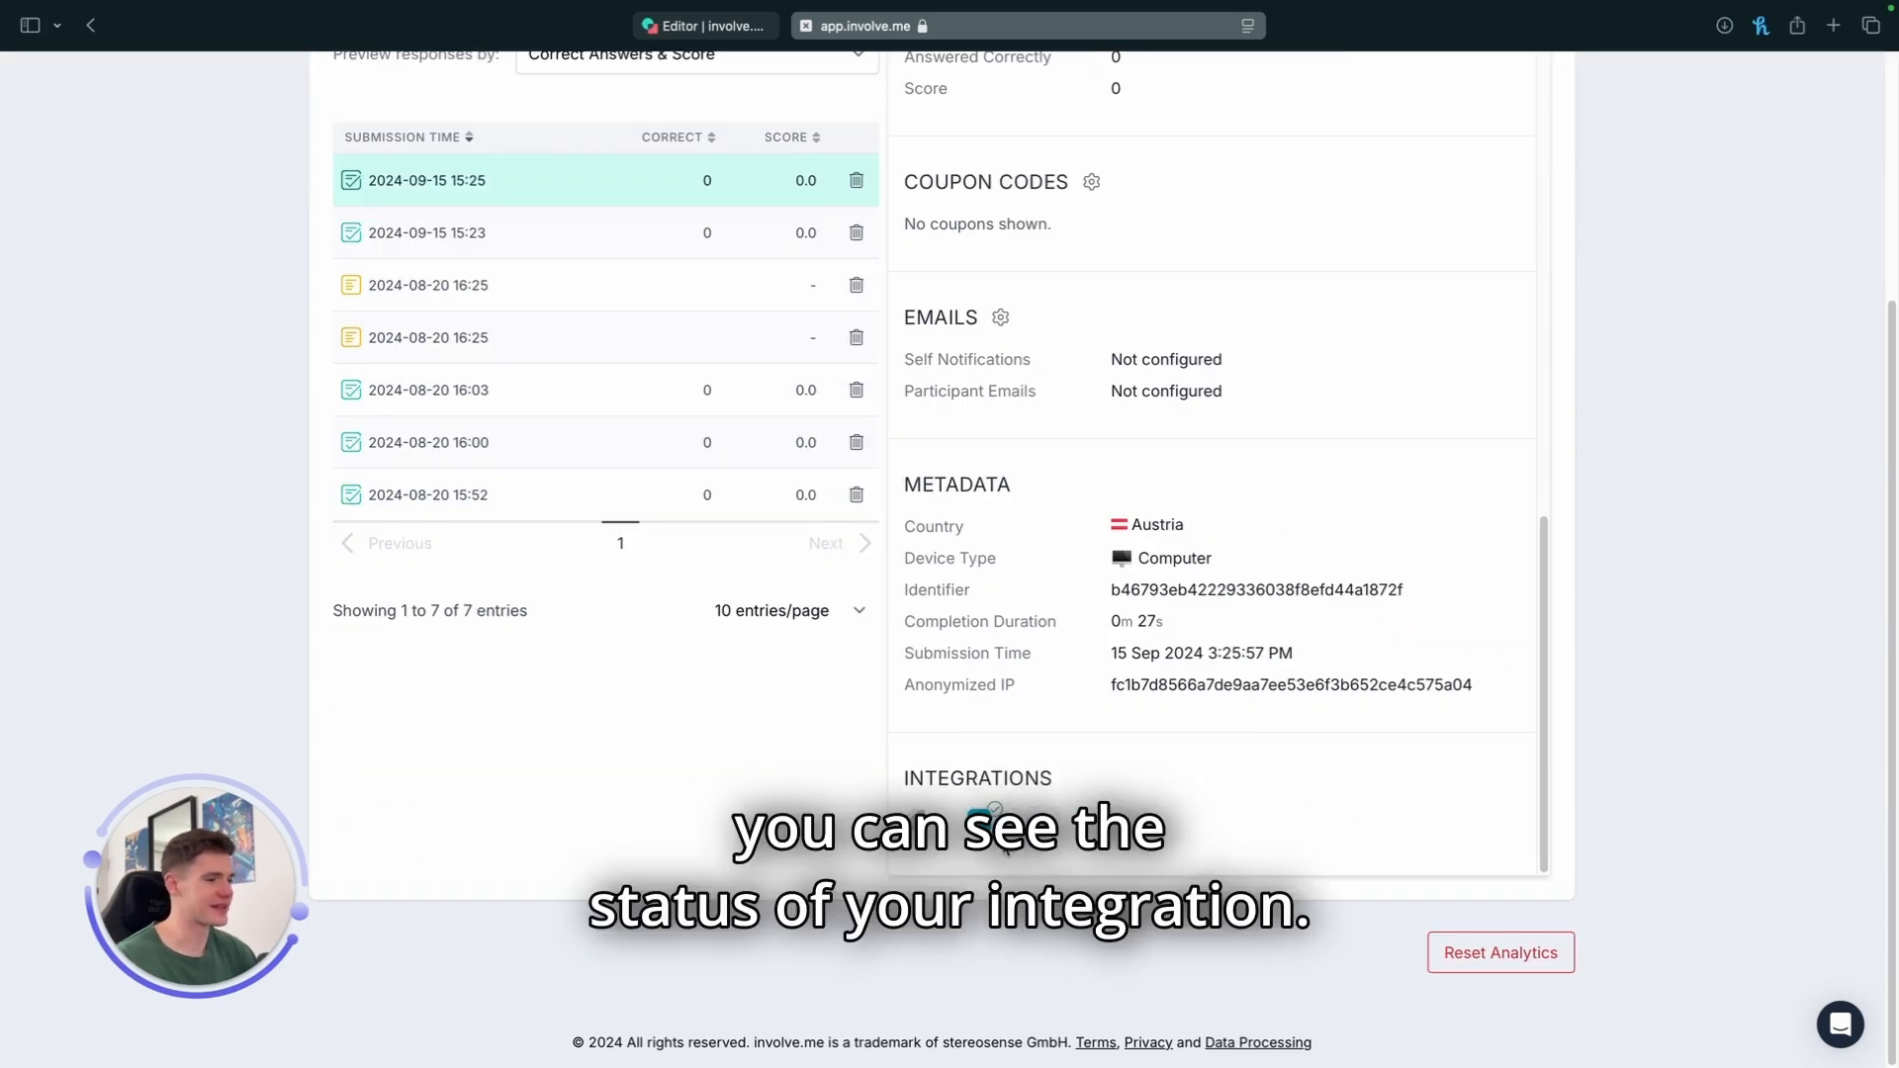
mouse_move(984, 831)
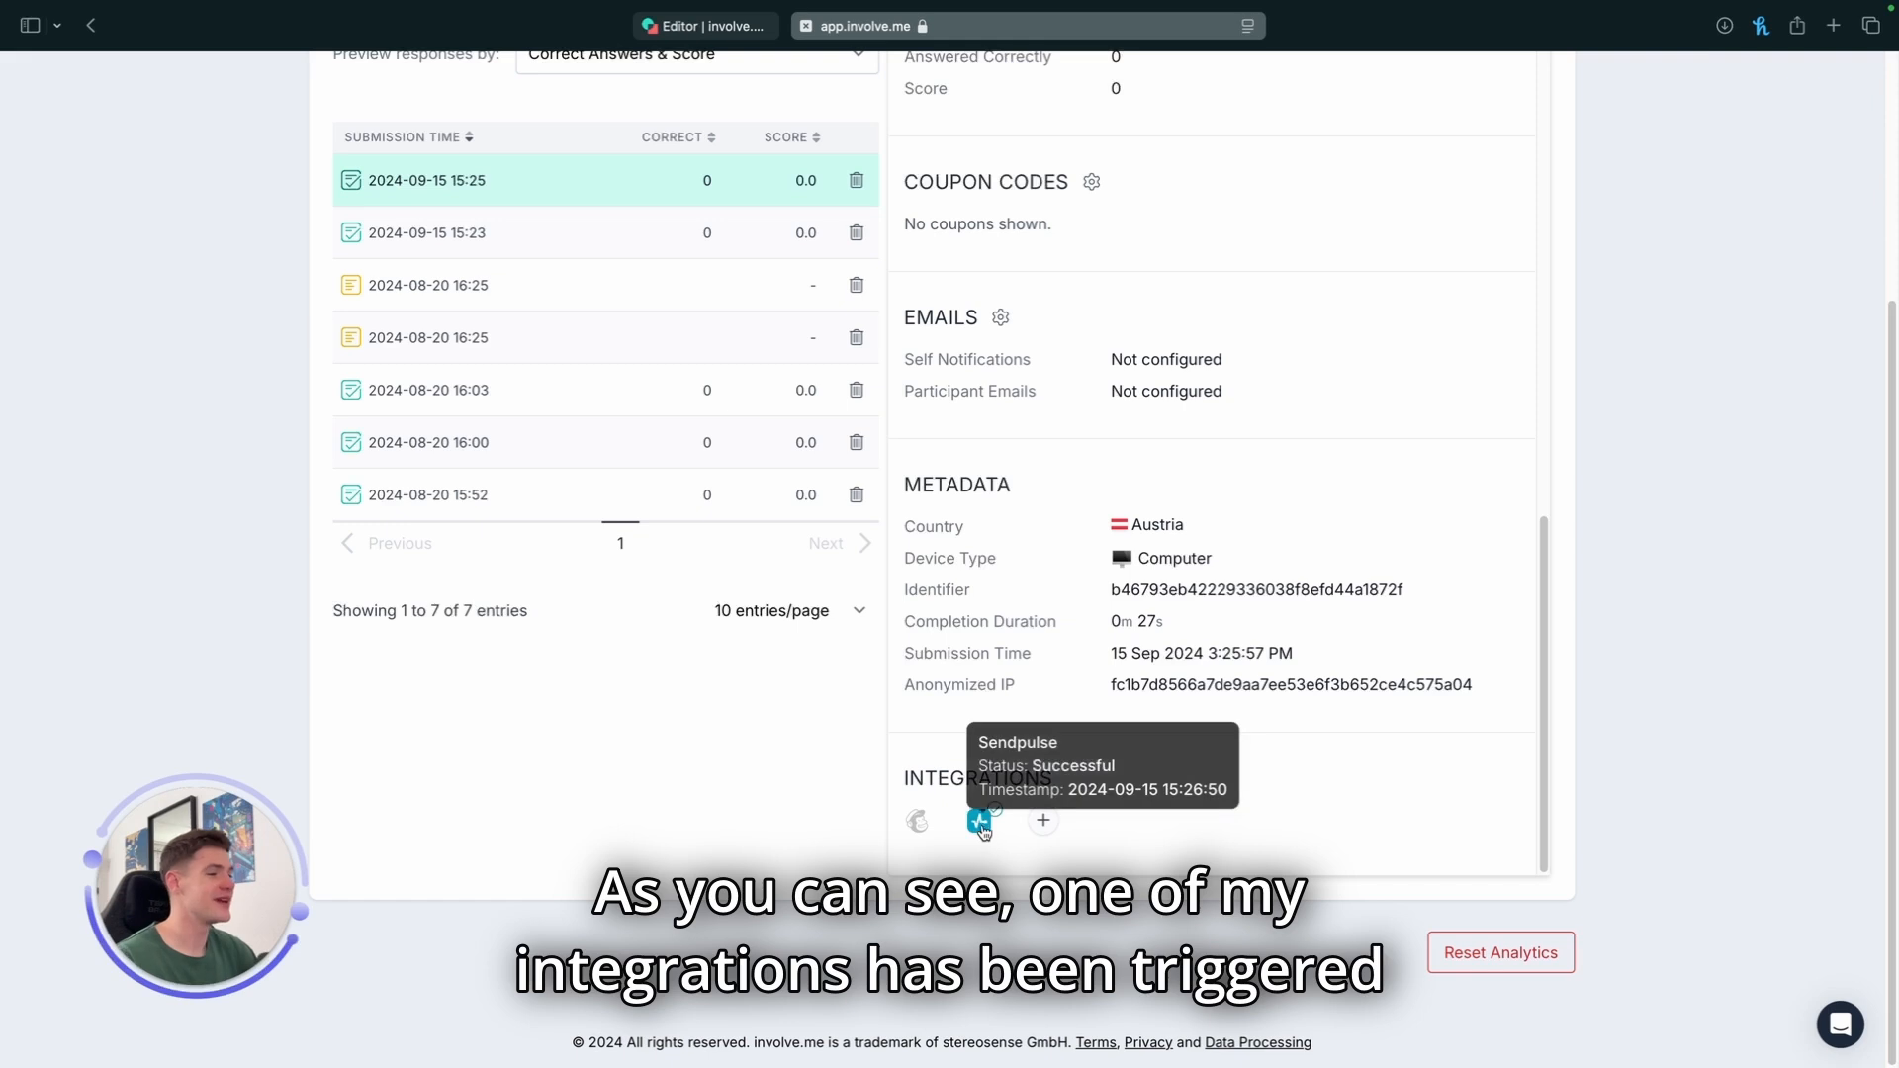
mouse_move(920, 826)
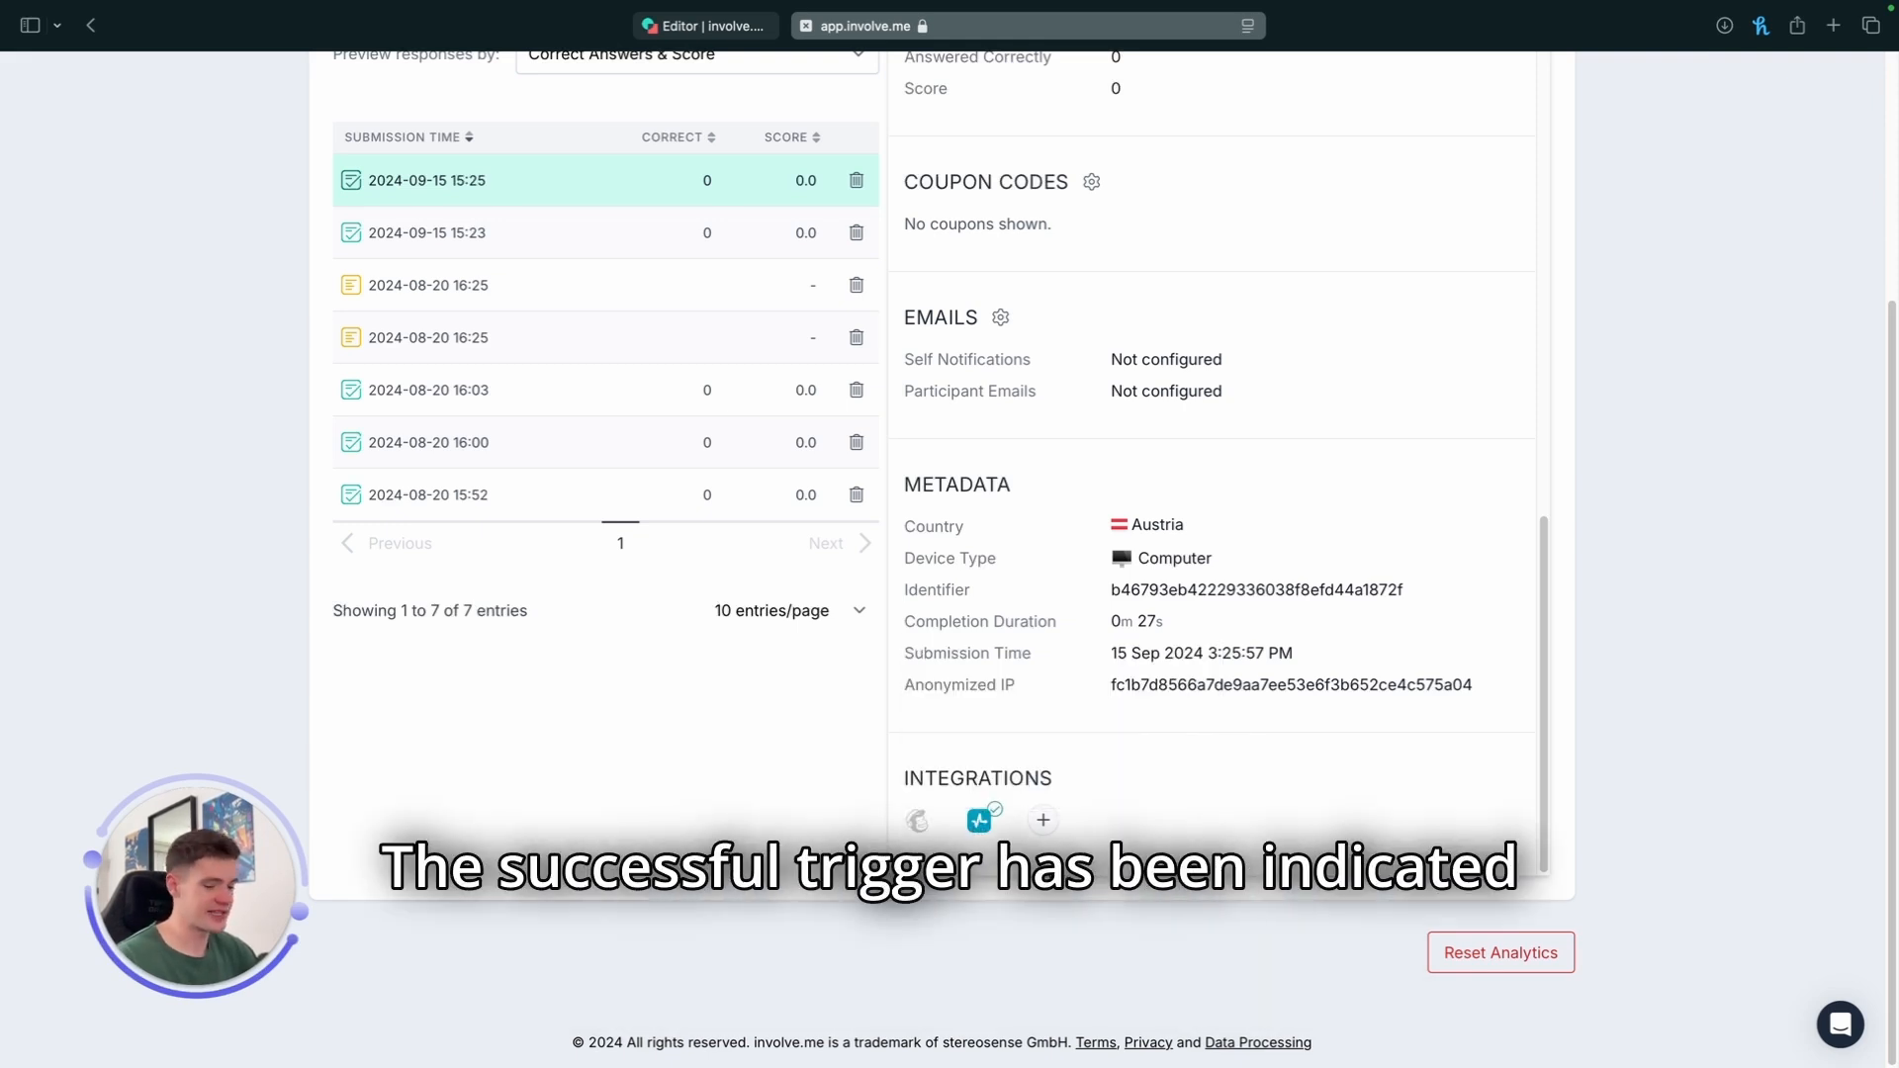
key(ctrl+shift+s)
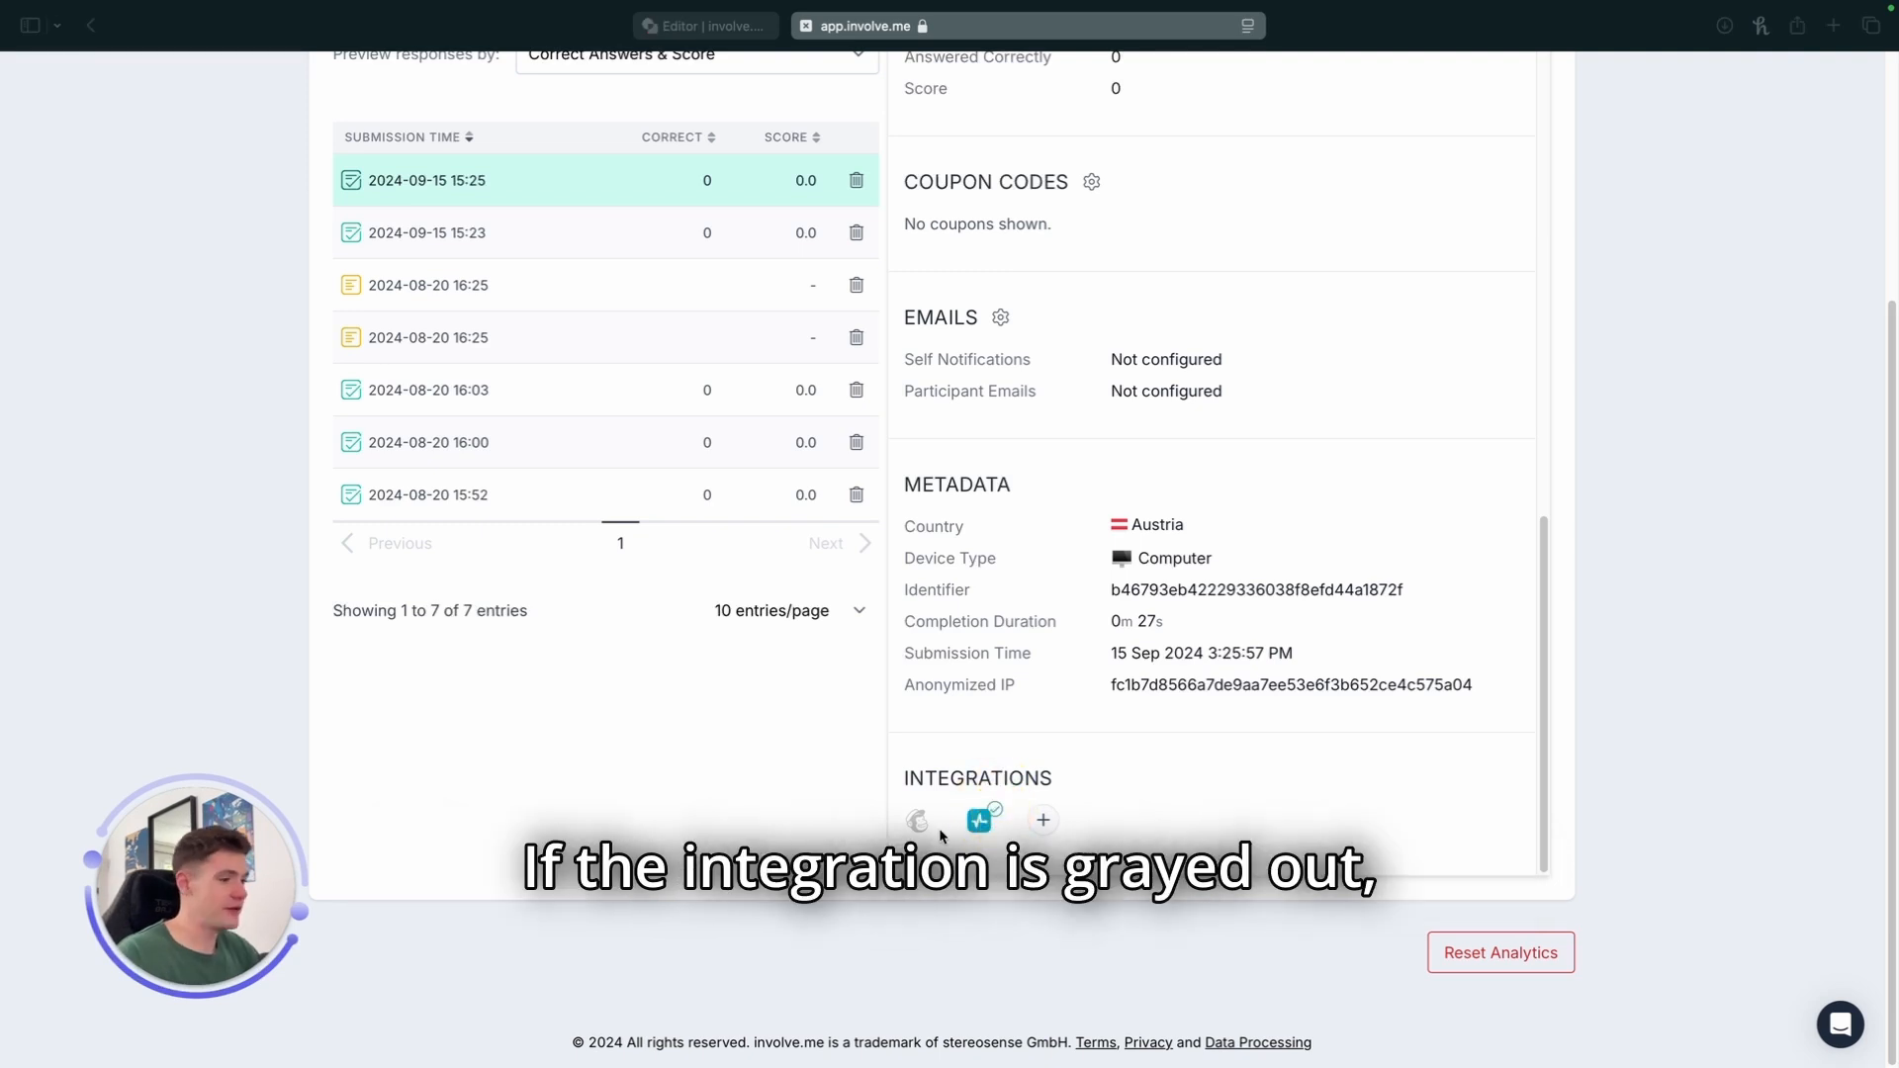
mouse_move(937, 836)
mouse_down()
mouse_move(836, 829)
mouse_move(920, 796)
mouse_move(929, 833)
mouse_up()
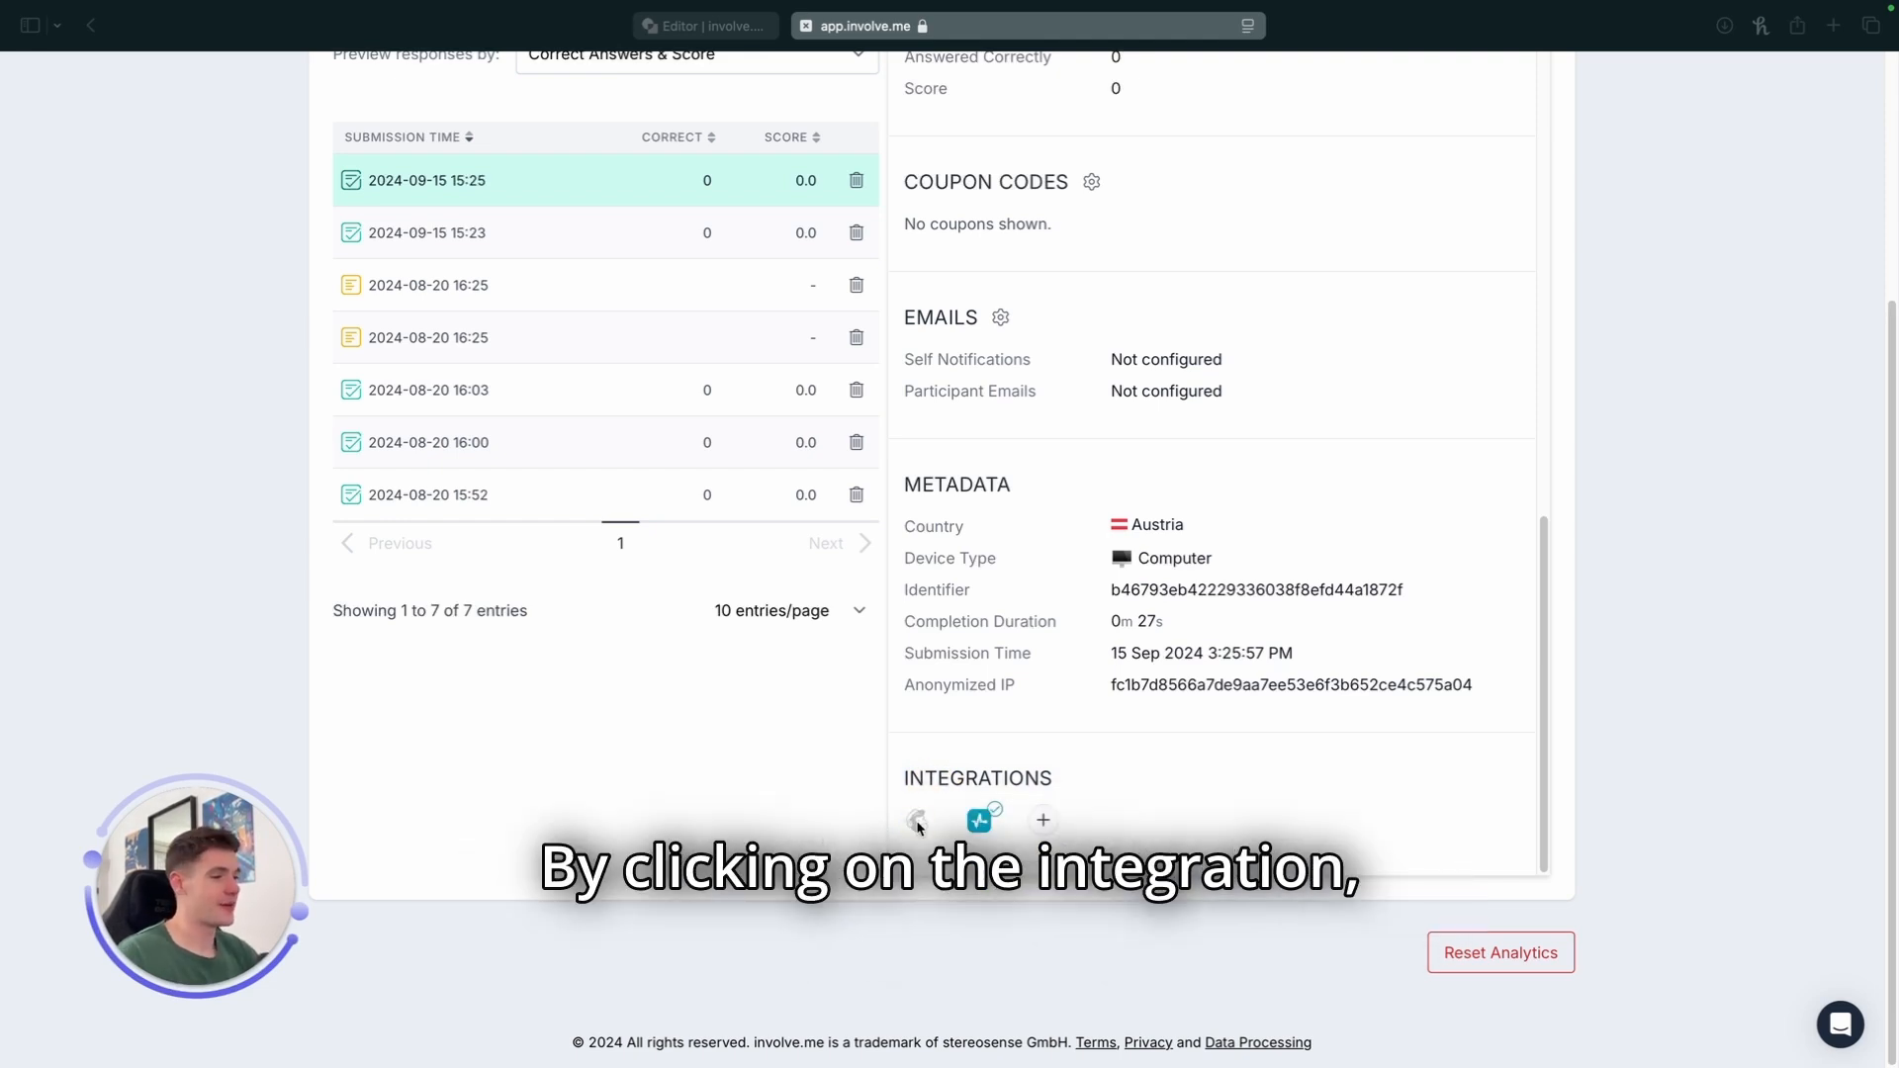
- Send submission data to Mailchimp for all submissions for which the integration has not yet been executed, and check its status
click(917, 821)
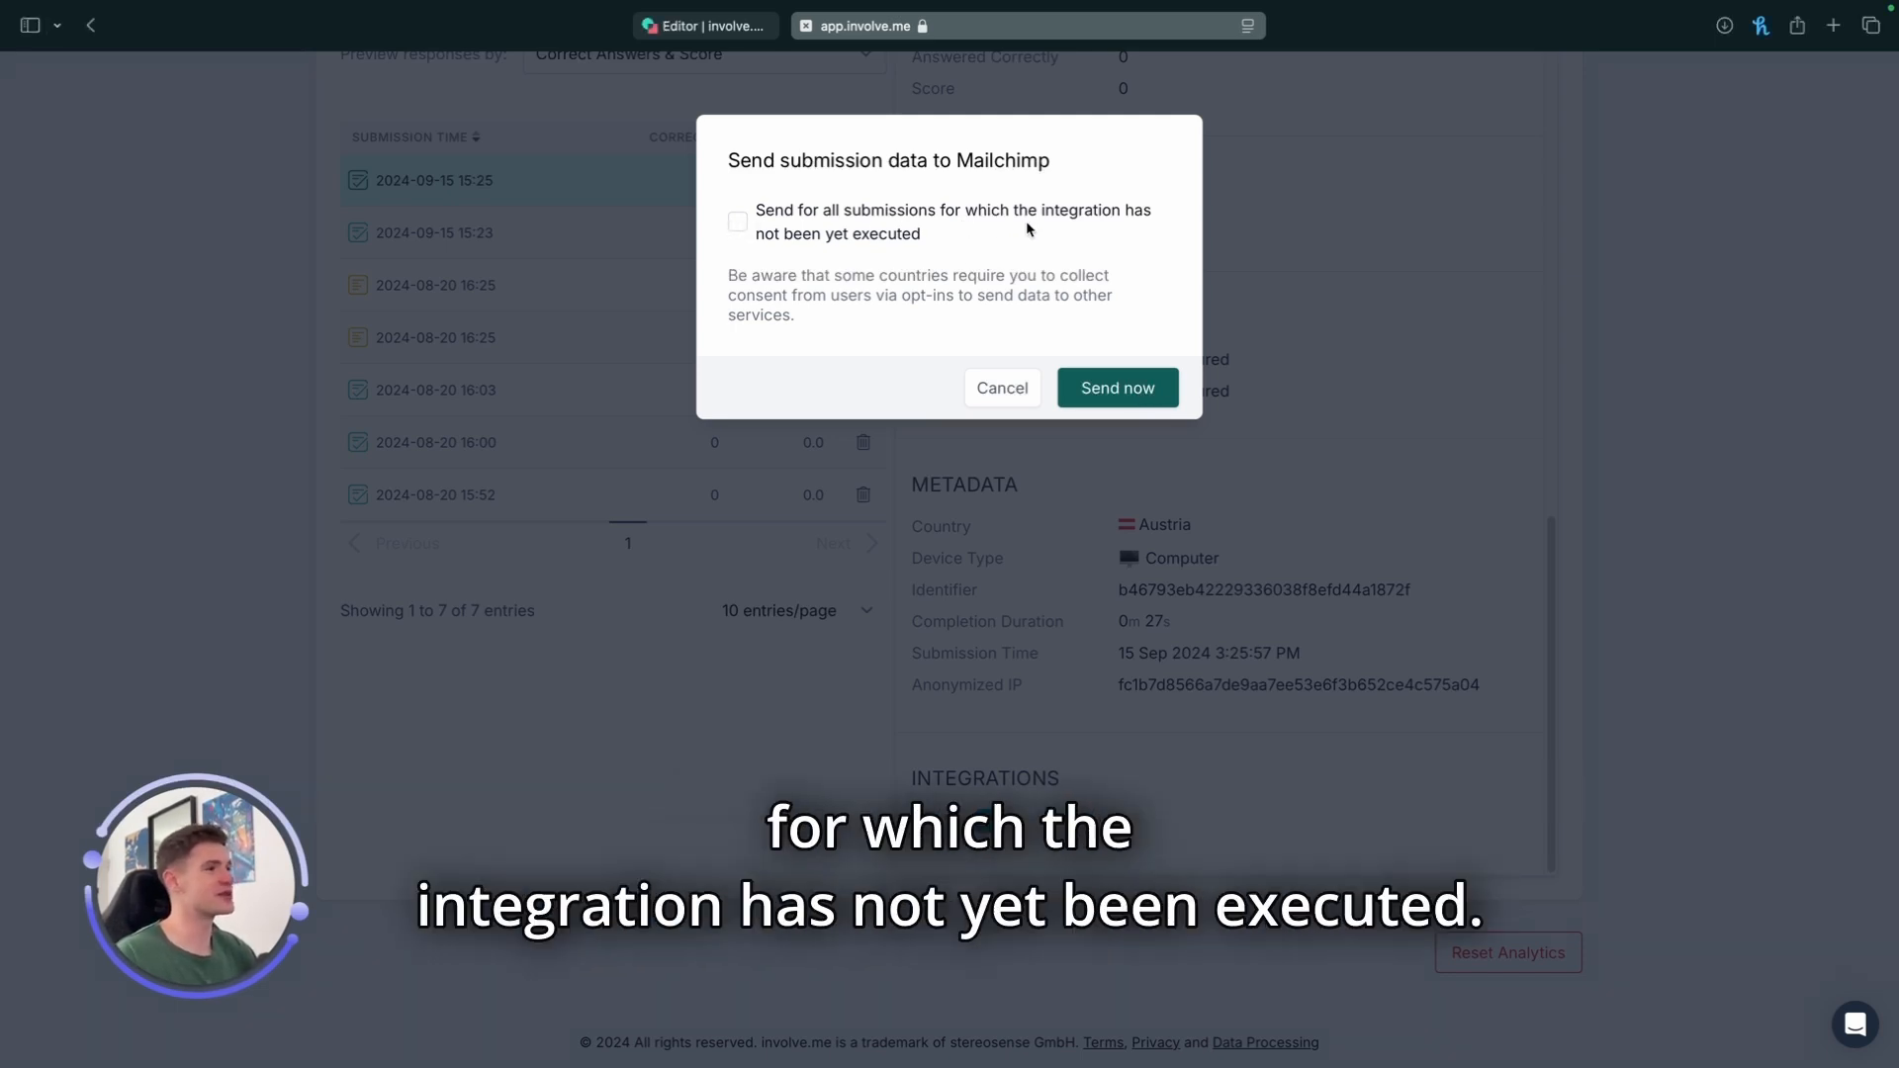
click(738, 224)
click(1118, 388)
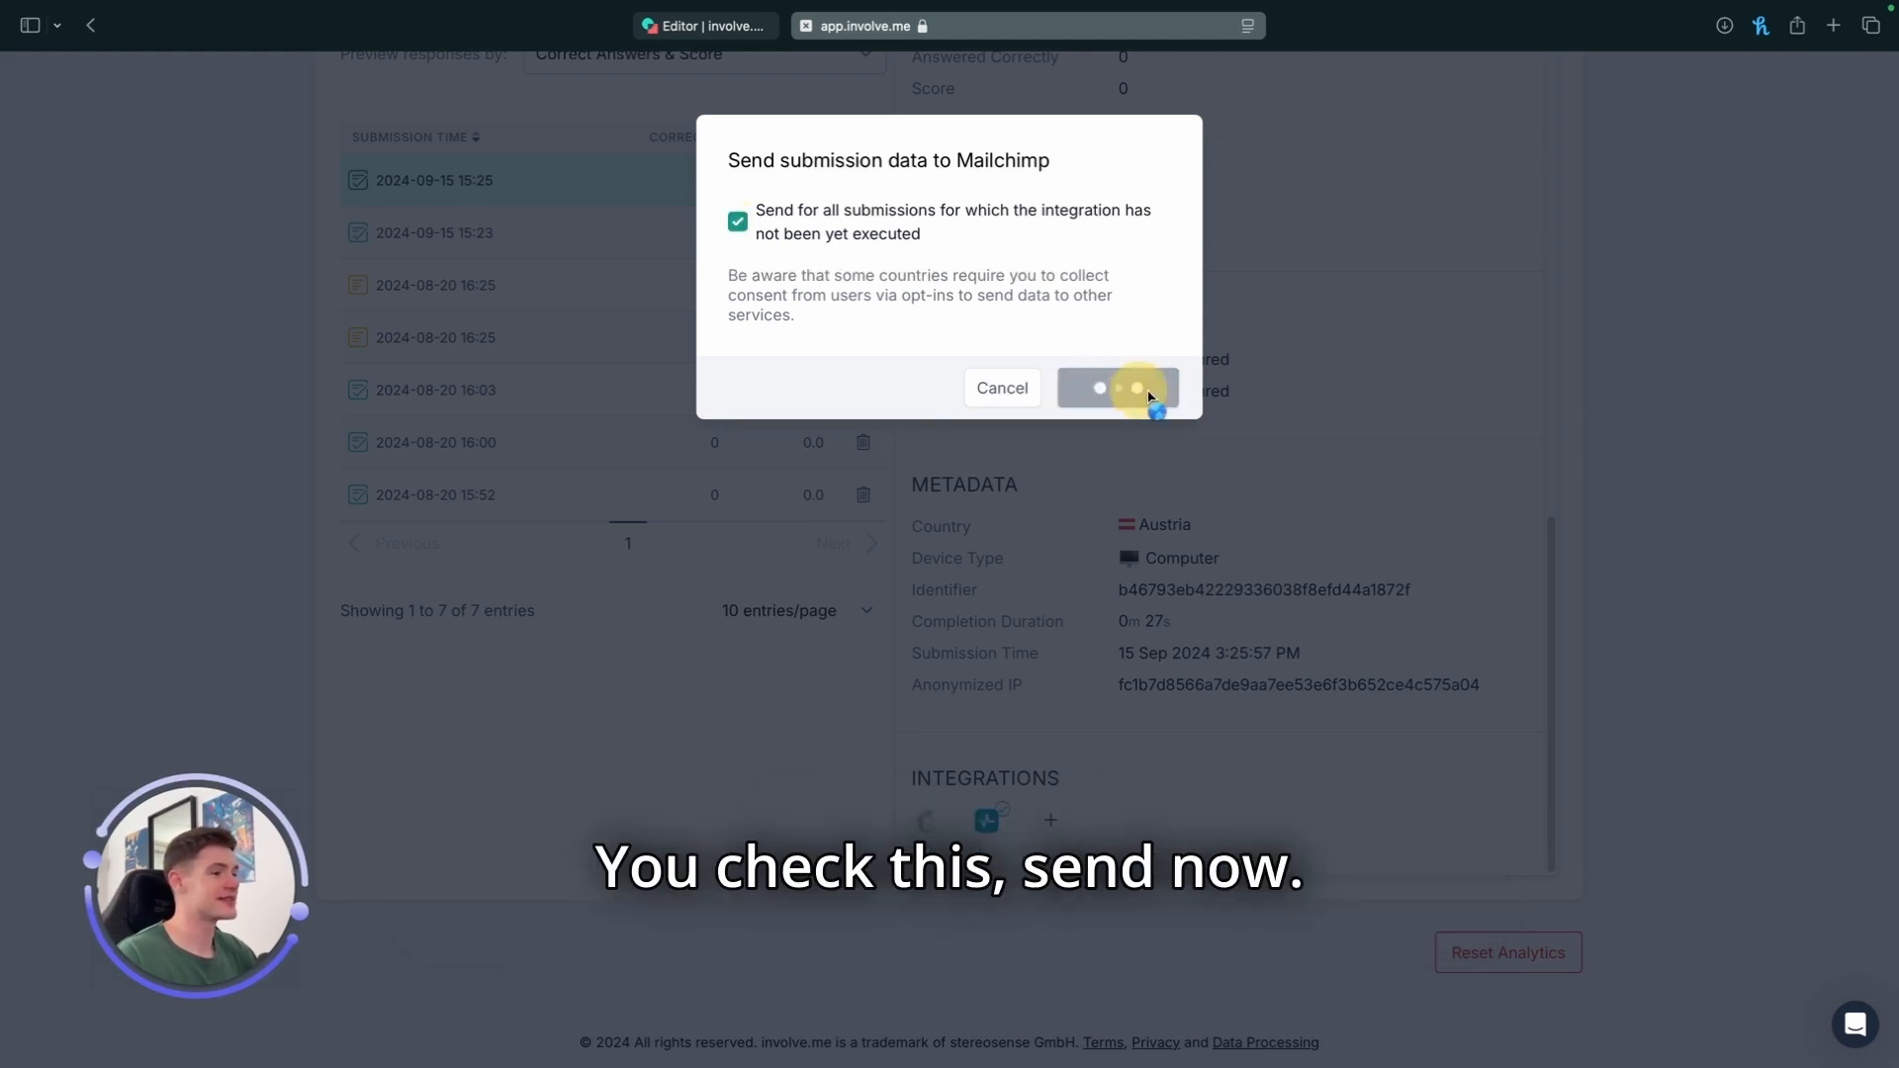
mouse_move(937, 816)
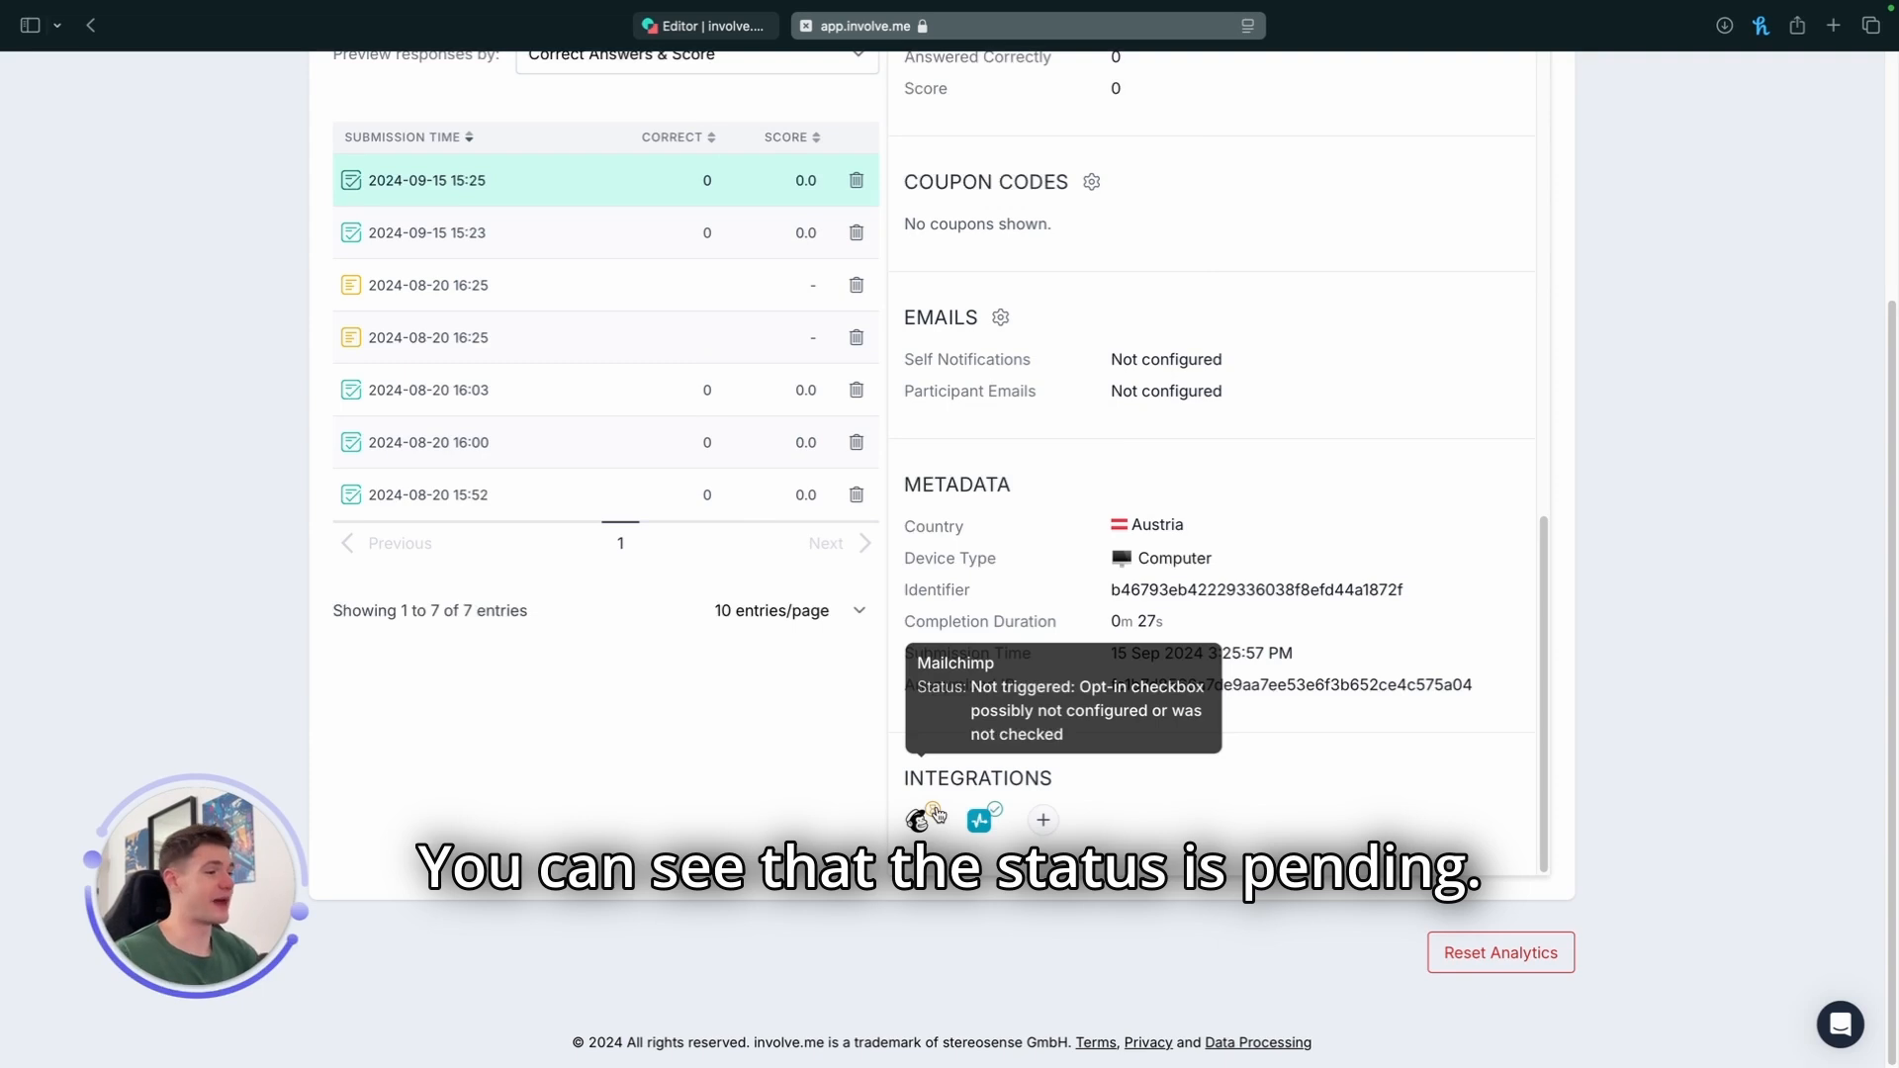